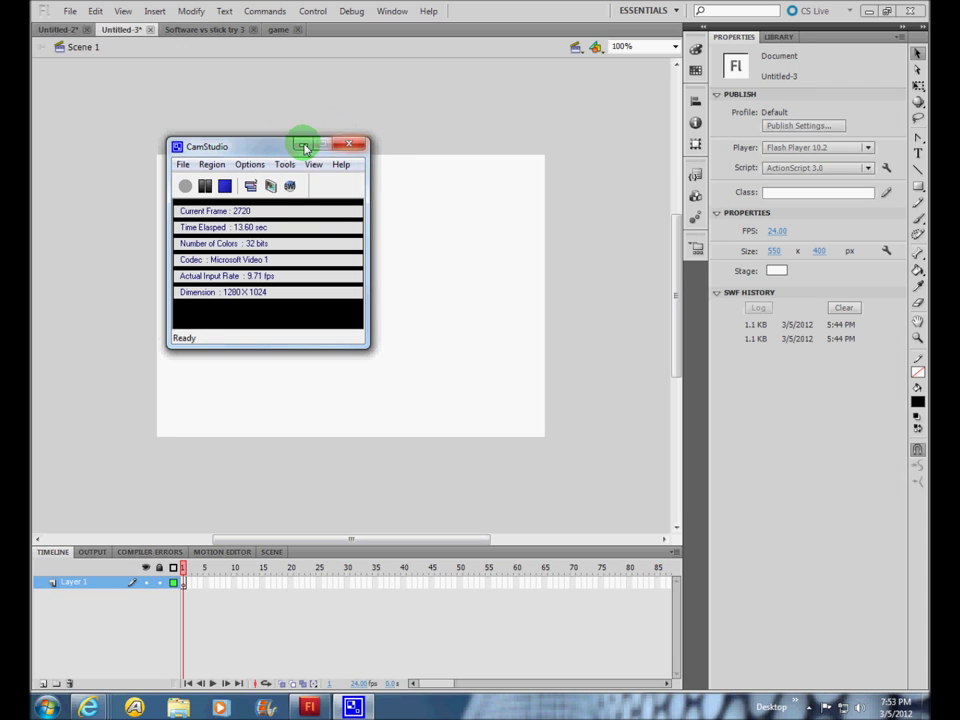
Step: Clear the desktop by minimizing the CamStudio, Flash and browser windows and closing the pop-up advertisement
{"action": "left_click", "coordinate": [302, 147]}
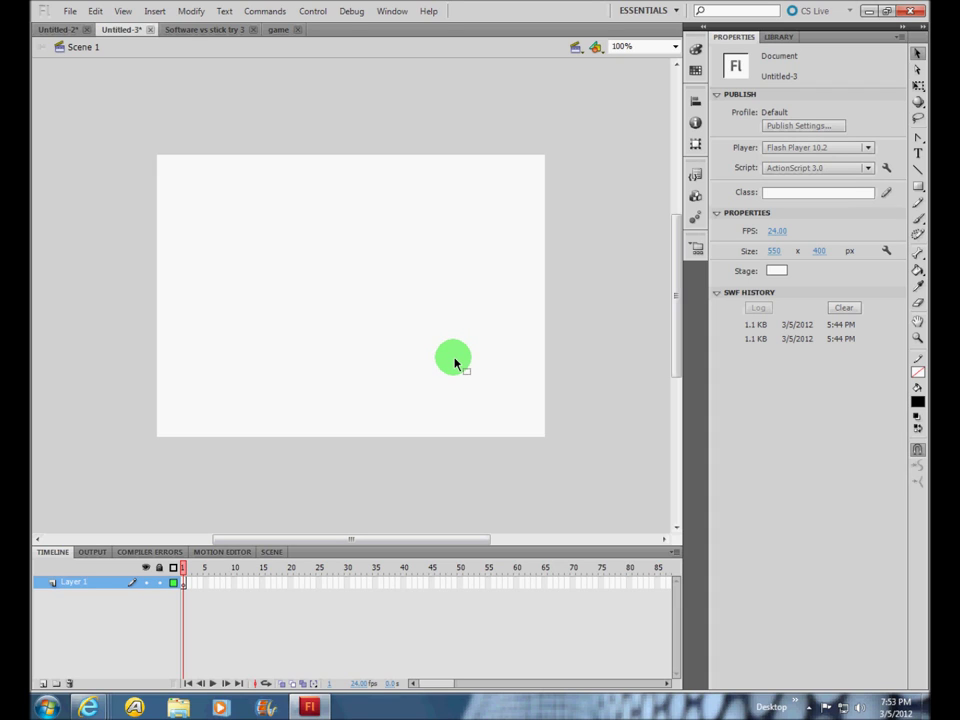
{"action": "left_click", "coordinate": [866, 11]}
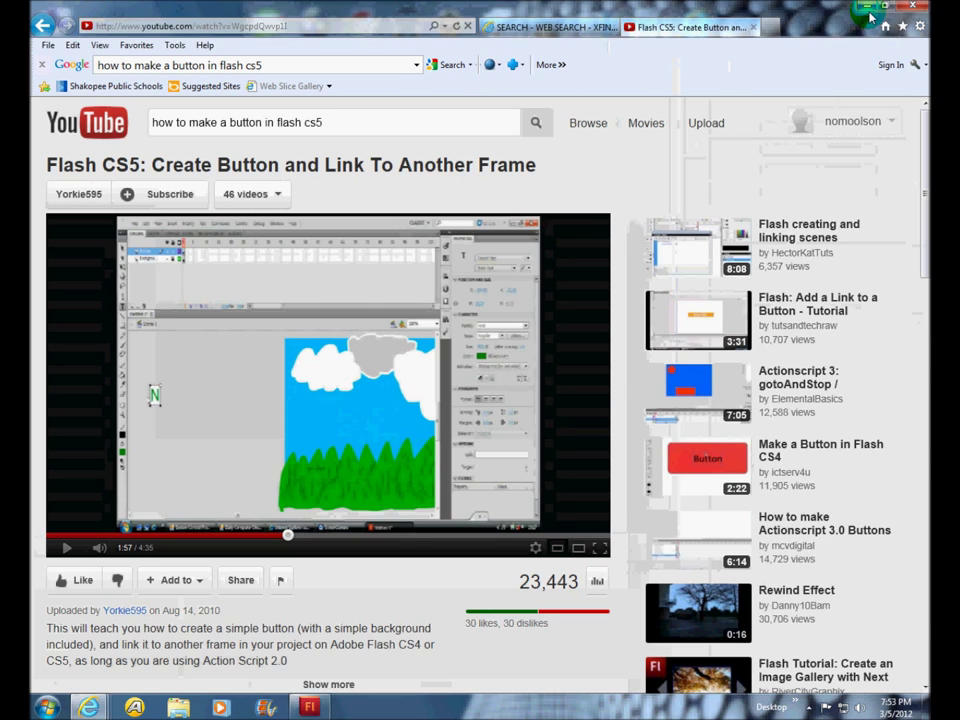
{"action": "left_click", "coordinate": [868, 12]}
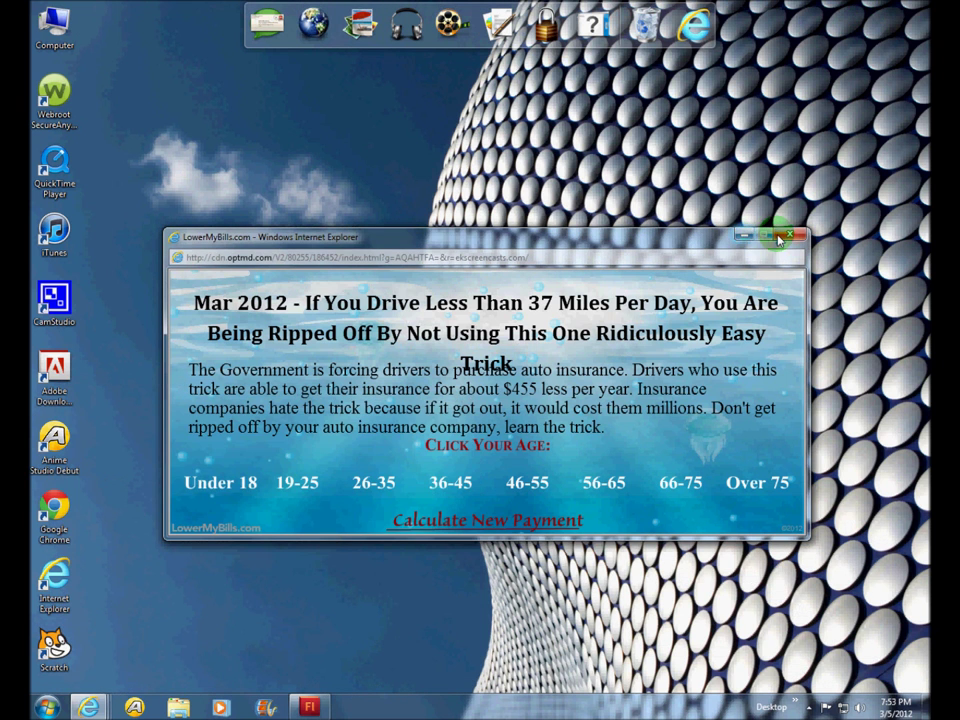
{"action": "left_click", "coordinate": [784, 235]}
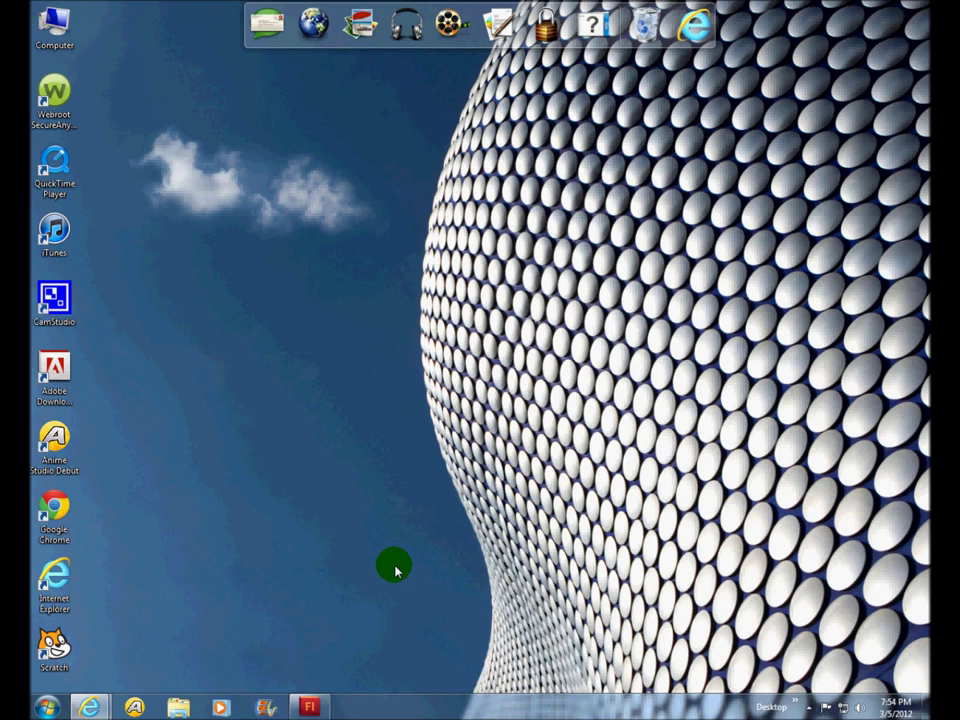
{"action": "left_click", "coordinate": [305, 697]}
{"action": "mouse_move", "coordinate": [304, 705]}
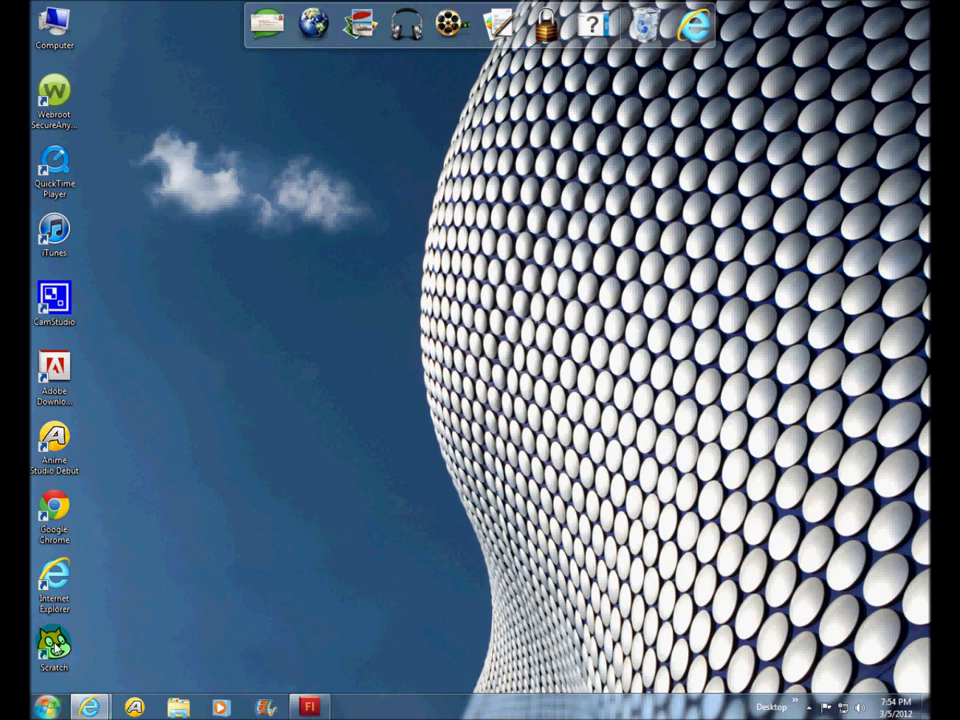
{"action": "left_click", "coordinate": [45, 708]}
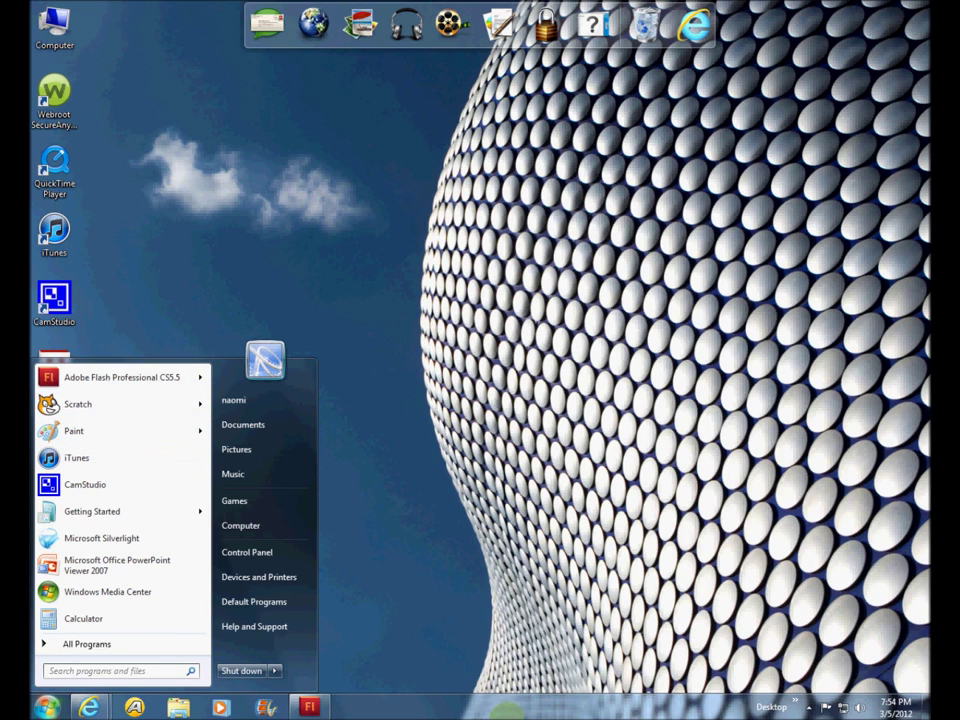
{"action": "left_click", "coordinate": [45, 708]}
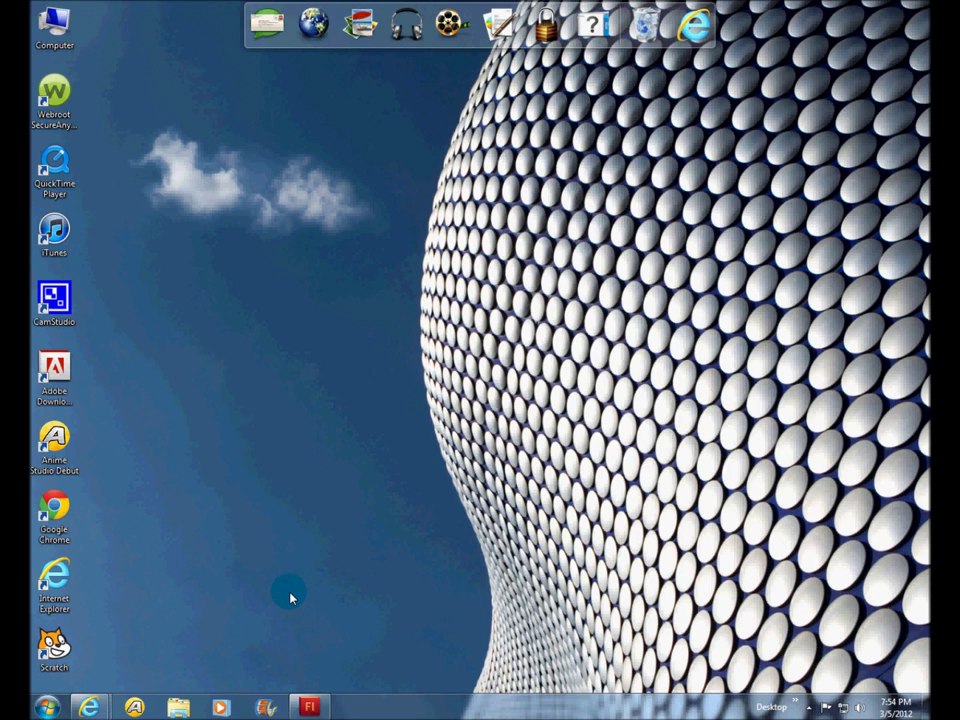
{"action": "mouse_move", "coordinate": [91, 707]}
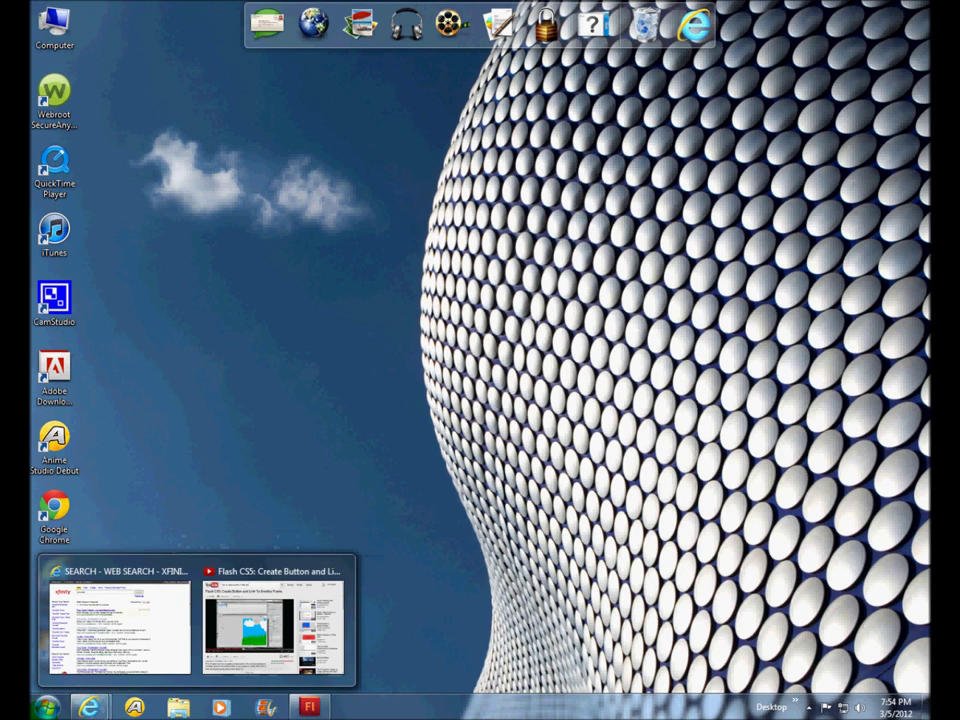
Step: Open Paint, paste the captured desktop screenshot and shift it up and to the left on the canvas
{"action": "left_click", "coordinate": [46, 707]}
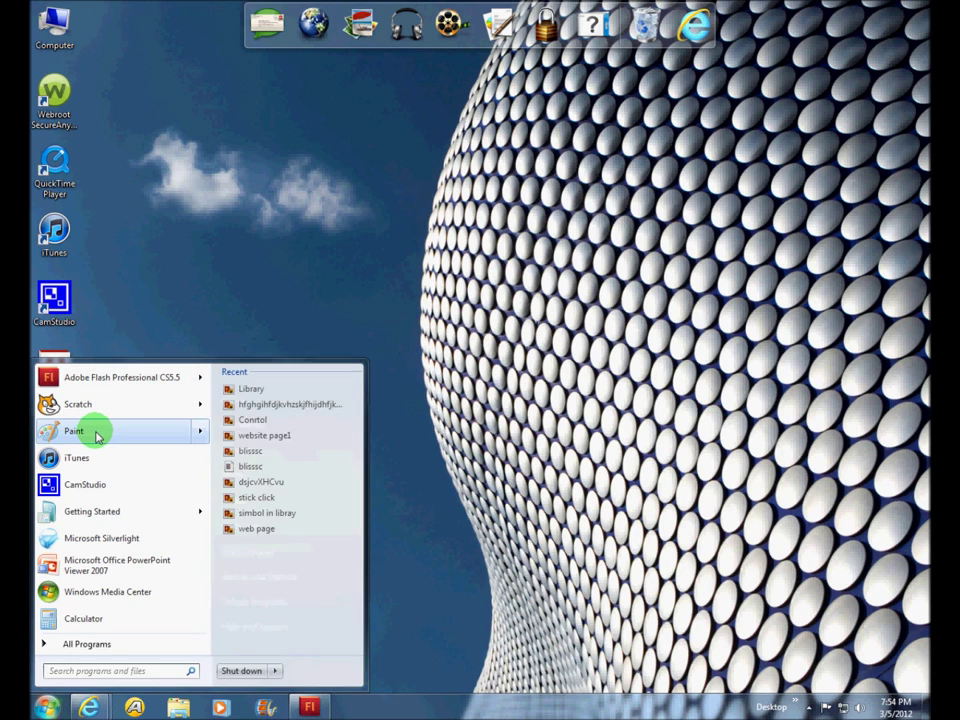
{"action": "left_click", "coordinate": [97, 435]}
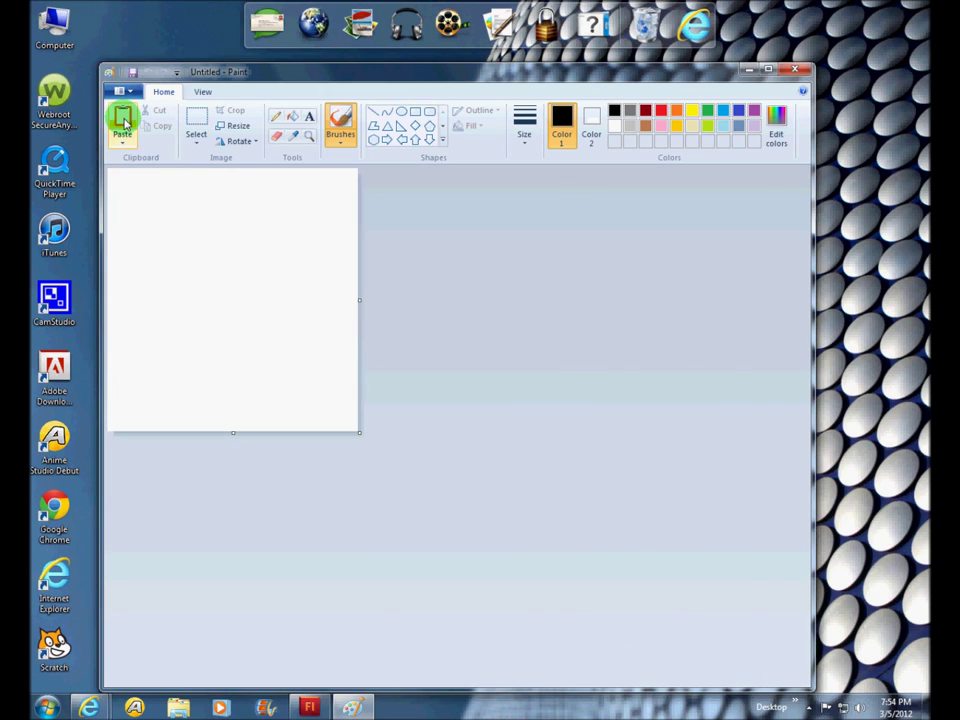
{"action": "left_click", "coordinate": [122, 118]}
{"action": "left_click_drag", "start_coordinate": [439, 399], "coordinate": [161, 315]}
Step: Crop the pasted screenshot to a rectangular area of the white oval pattern
{"action": "left_click", "coordinate": [194, 118]}
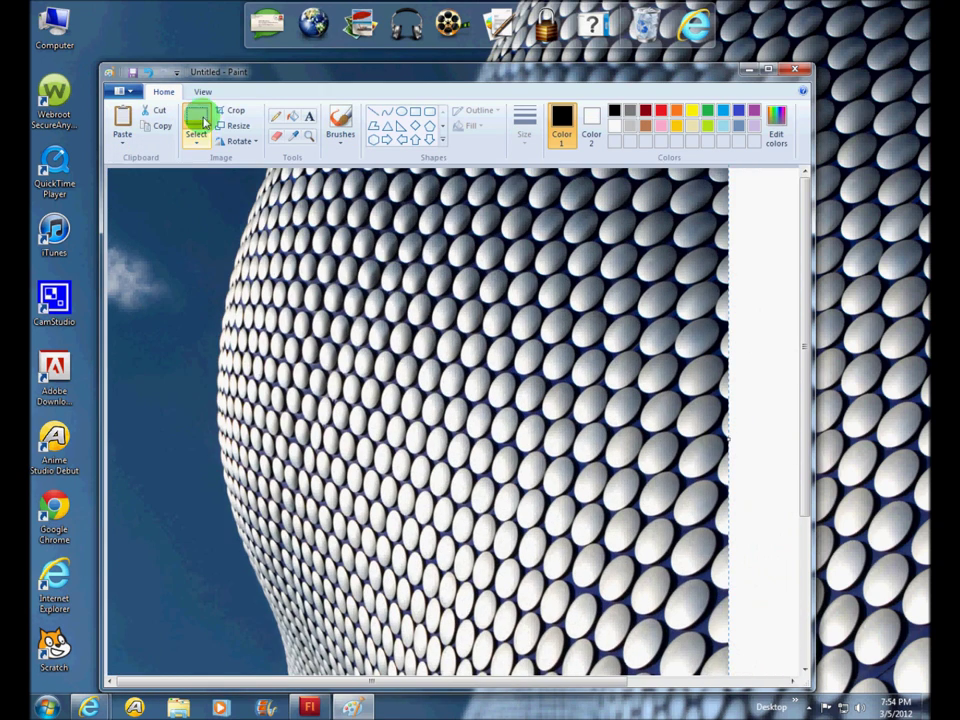
{"action": "left_click_drag", "start_coordinate": [303, 253], "coordinate": [696, 611]}
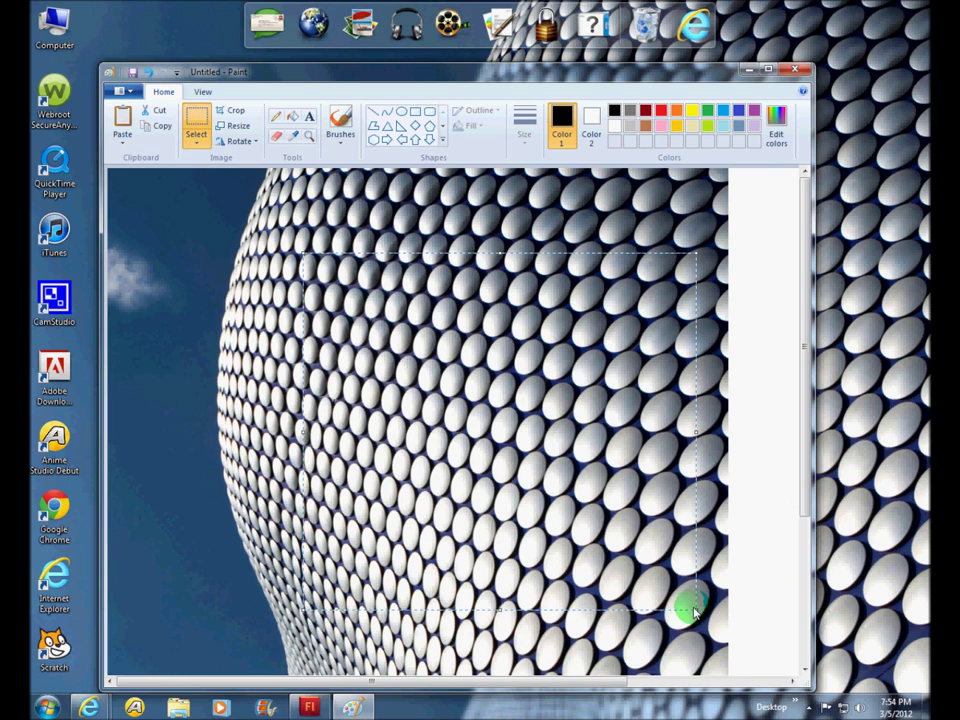
{"action": "left_click", "coordinate": [230, 110]}
Step: Look at the picture formats available for saving, and close Paint without saving the image
{"action": "left_click", "coordinate": [130, 92]}
{"action": "mouse_move", "coordinate": [172, 211]}
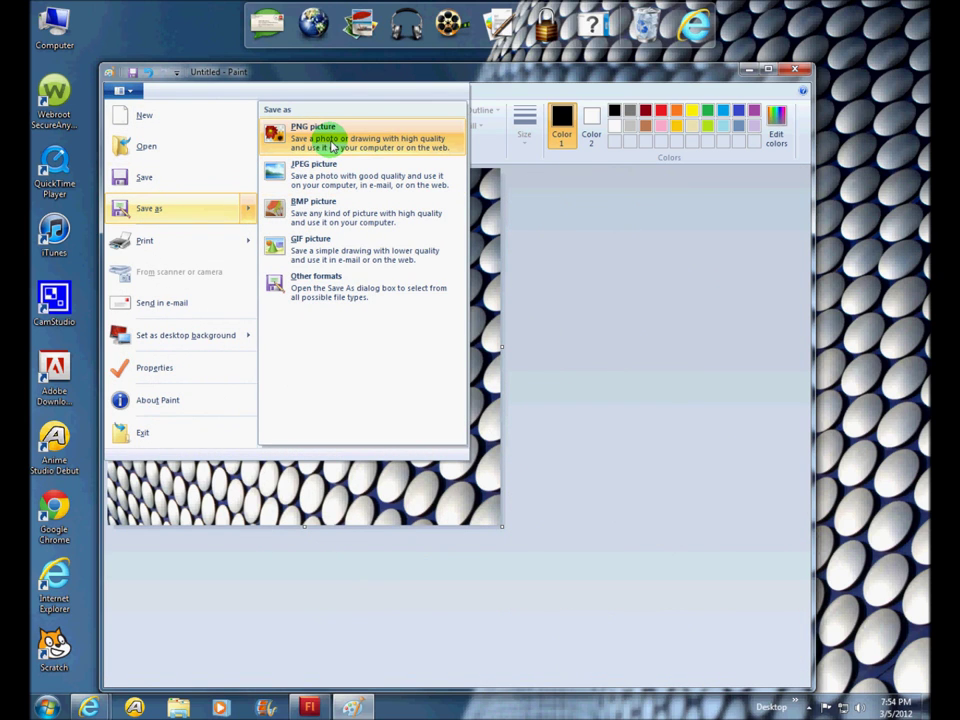
{"action": "left_click", "coordinate": [490, 512]}
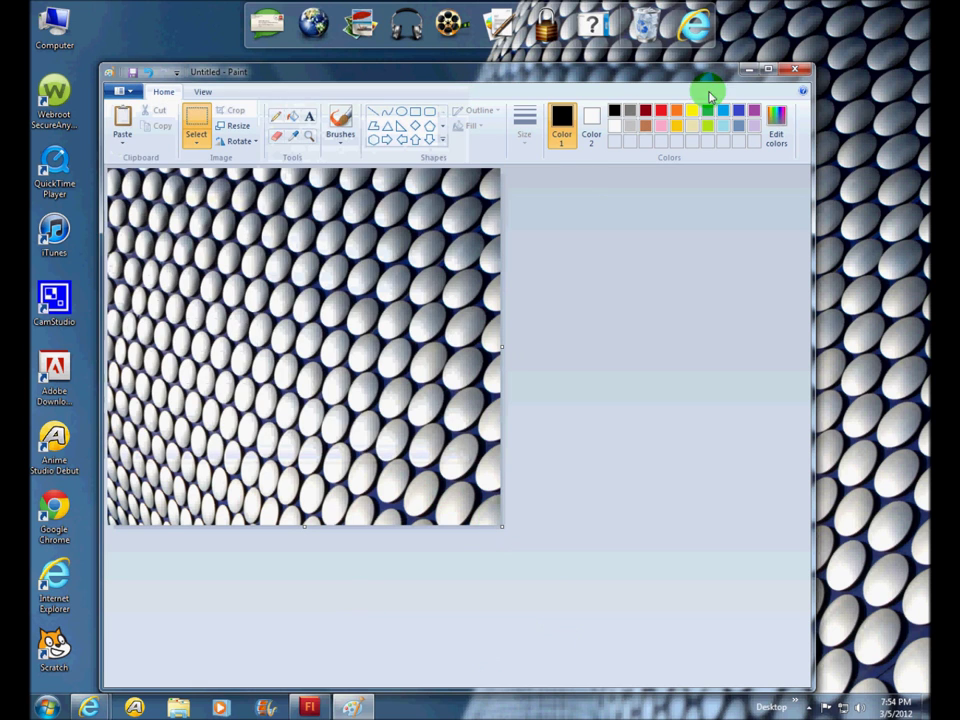
{"action": "left_click", "coordinate": [795, 70]}
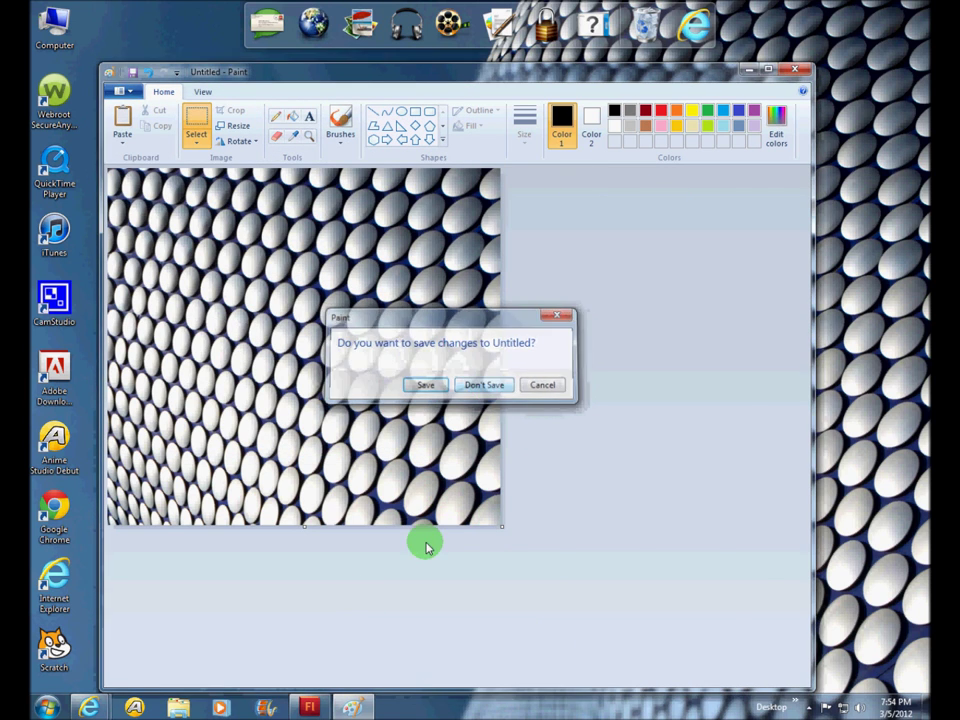
{"action": "left_click", "coordinate": [484, 385]}
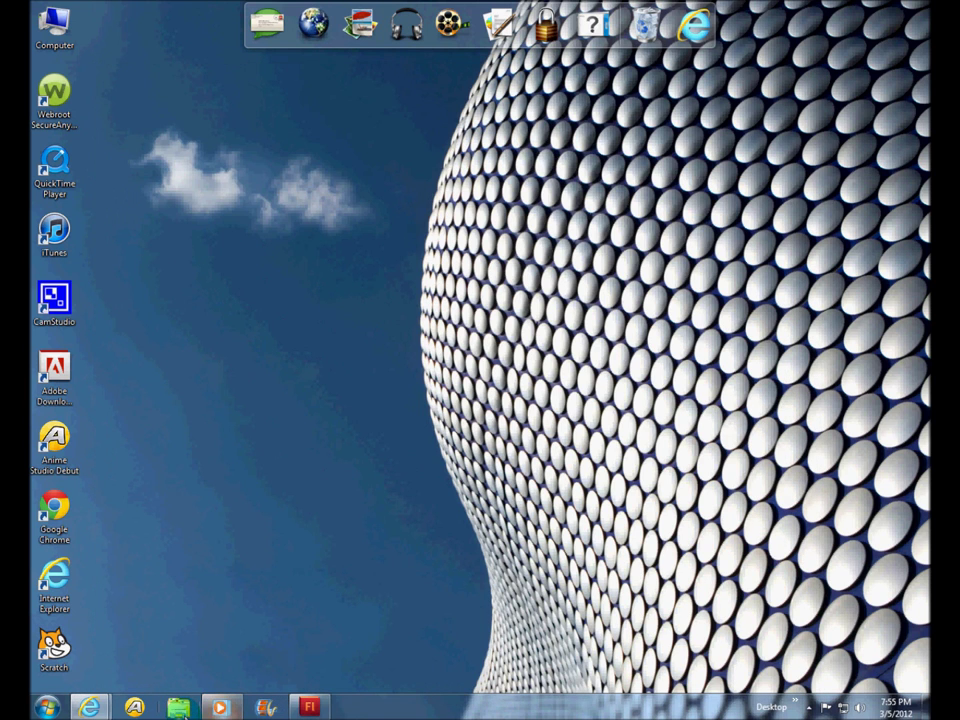
Step: Open the Libraries folder window and close the Windows Media Player window
{"action": "right_click", "coordinate": [218, 708]}
{"action": "left_click", "coordinate": [200, 655]}
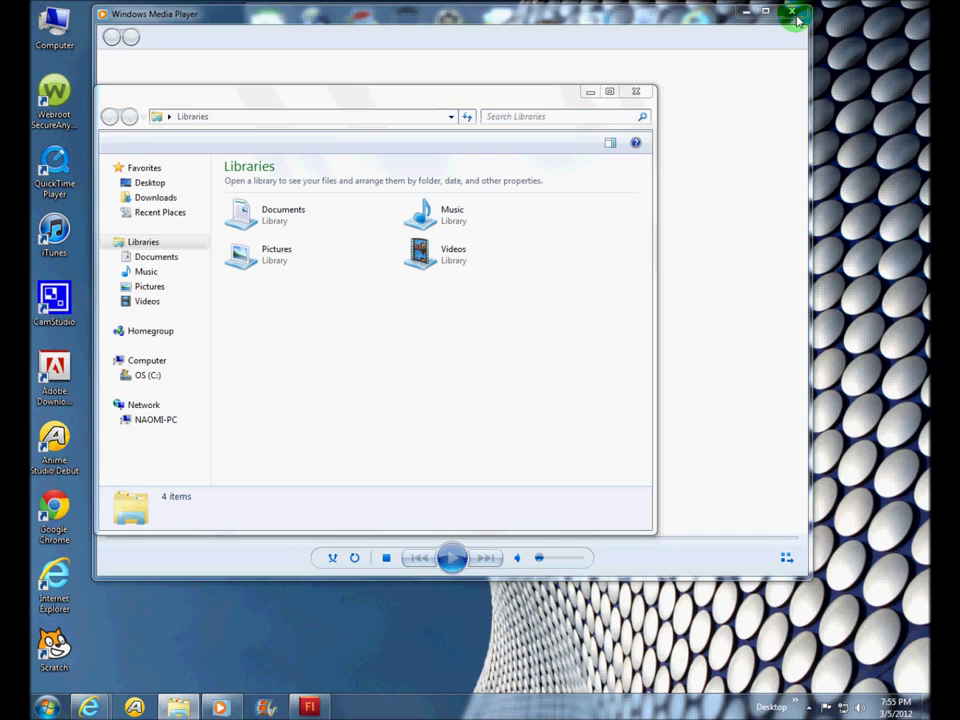
{"action": "left_click", "coordinate": [774, 174]}
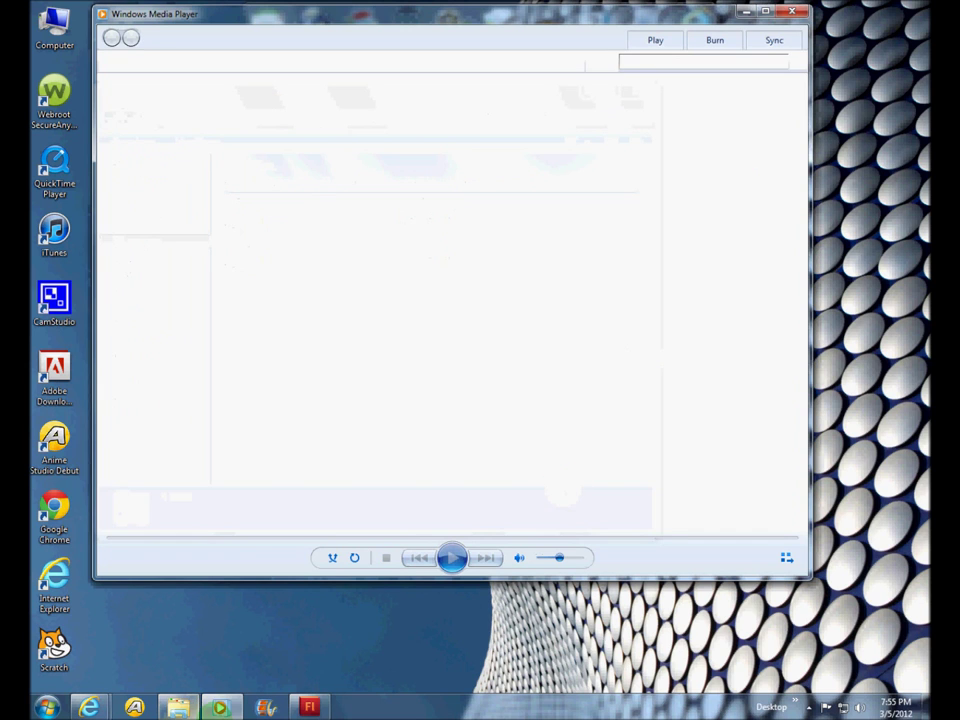
{"action": "right_click", "coordinate": [220, 707]}
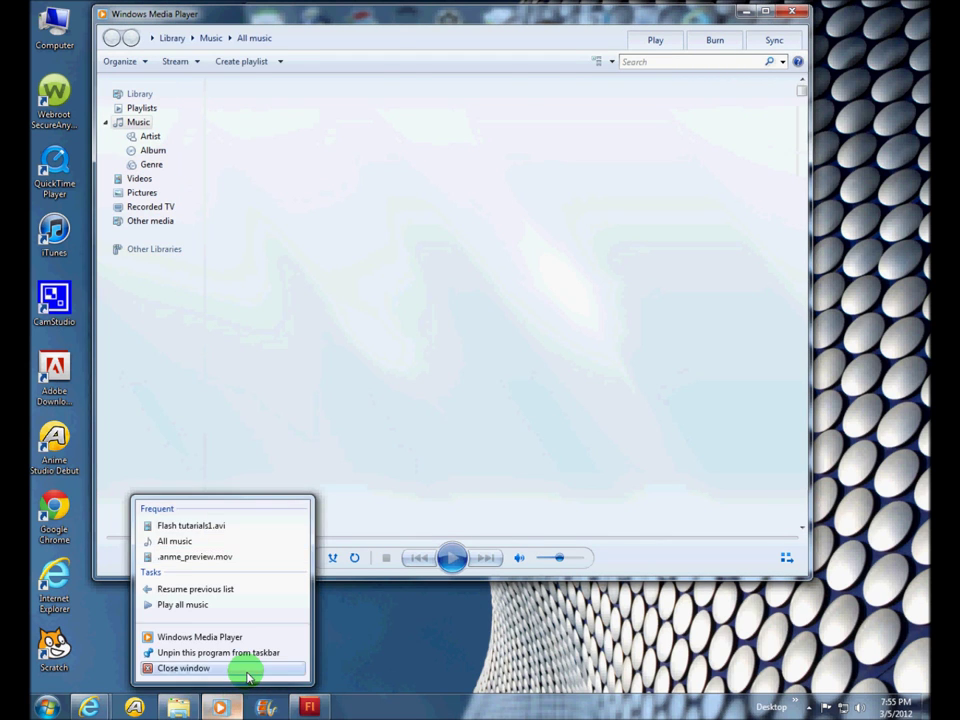
{"action": "left_click", "coordinate": [240, 666]}
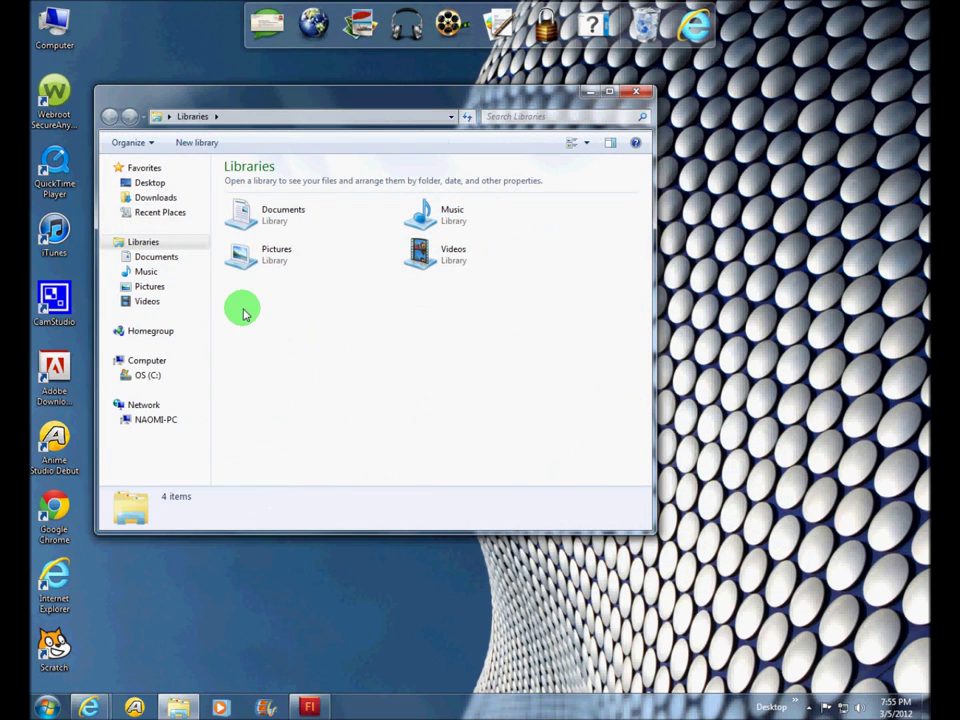
Step: View the contents of the Pictures library and close the folder window
{"action": "left_click", "coordinate": [273, 256]}
{"action": "double_click", "coordinate": [273, 256]}
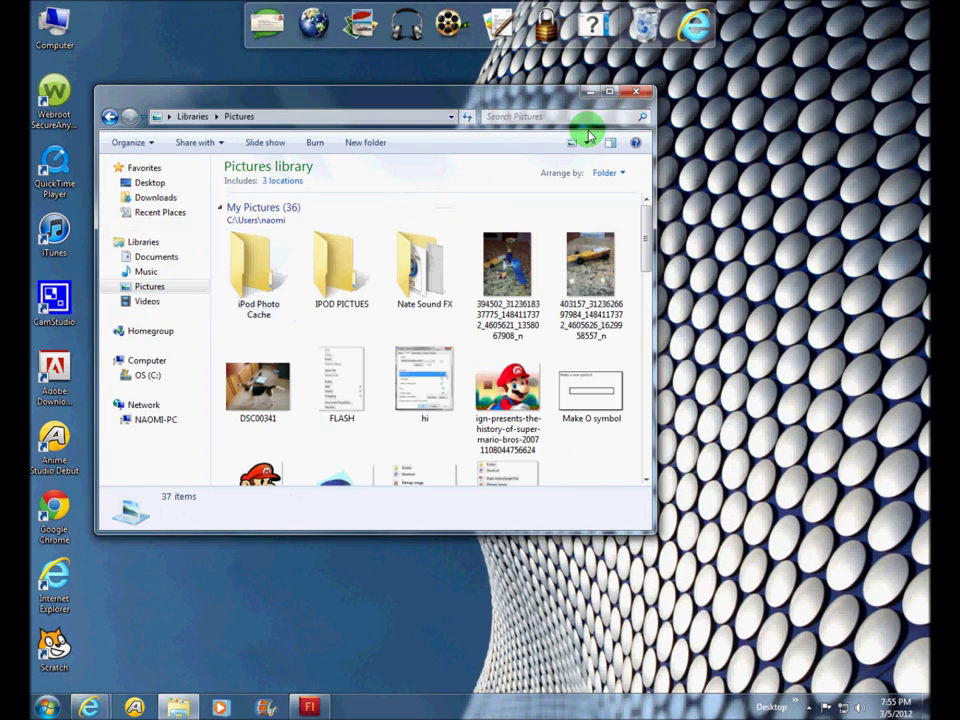
{"action": "left_click", "coordinate": [637, 93]}
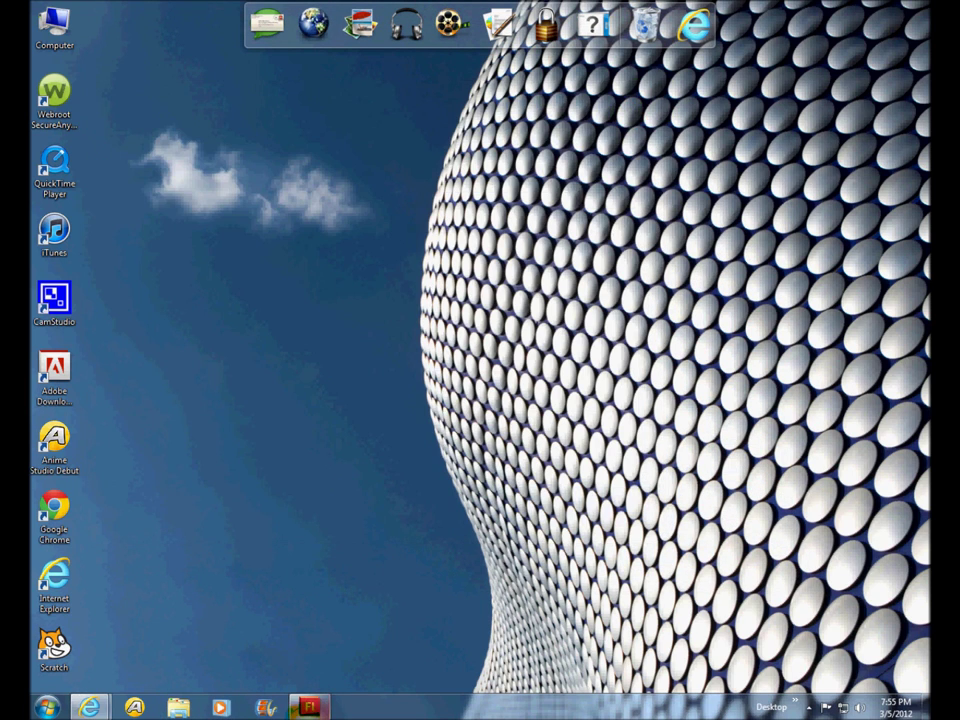
Step: Switch to Adobe Flash Professional and look at the options for importing files to the stage or library
{"action": "left_click", "coordinate": [310, 708]}
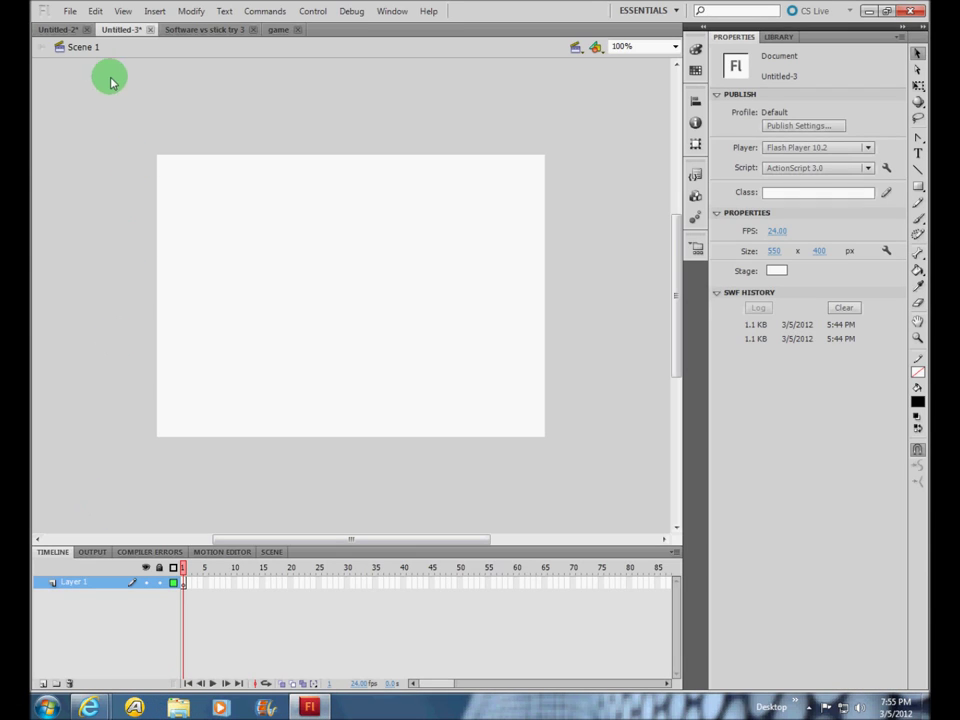
{"action": "left_click", "coordinate": [69, 11]}
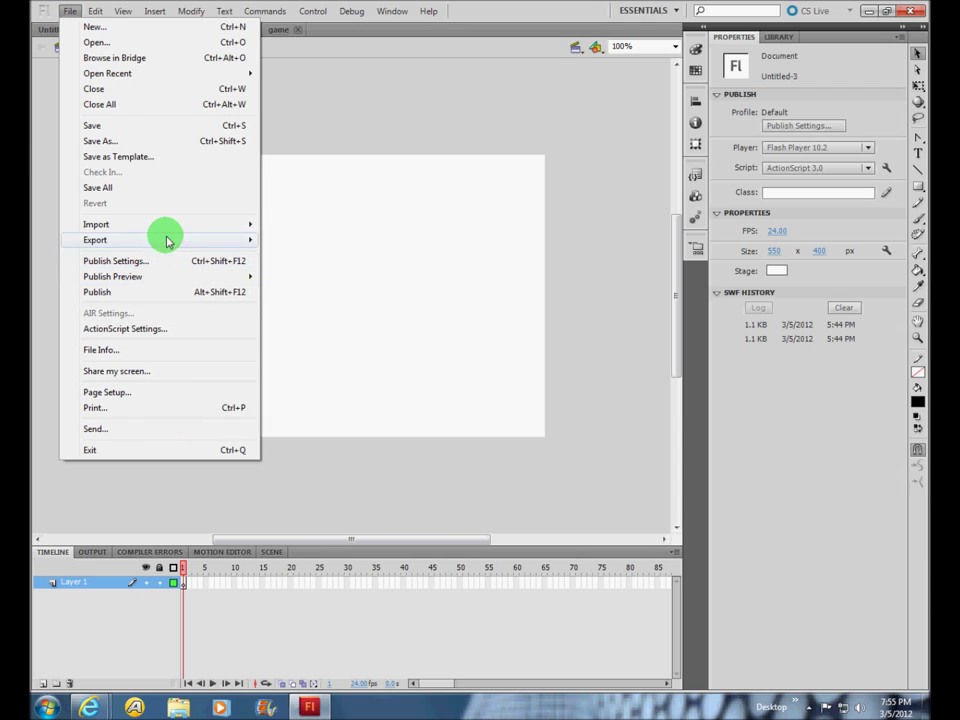
{"action": "mouse_move", "coordinate": [208, 224]}
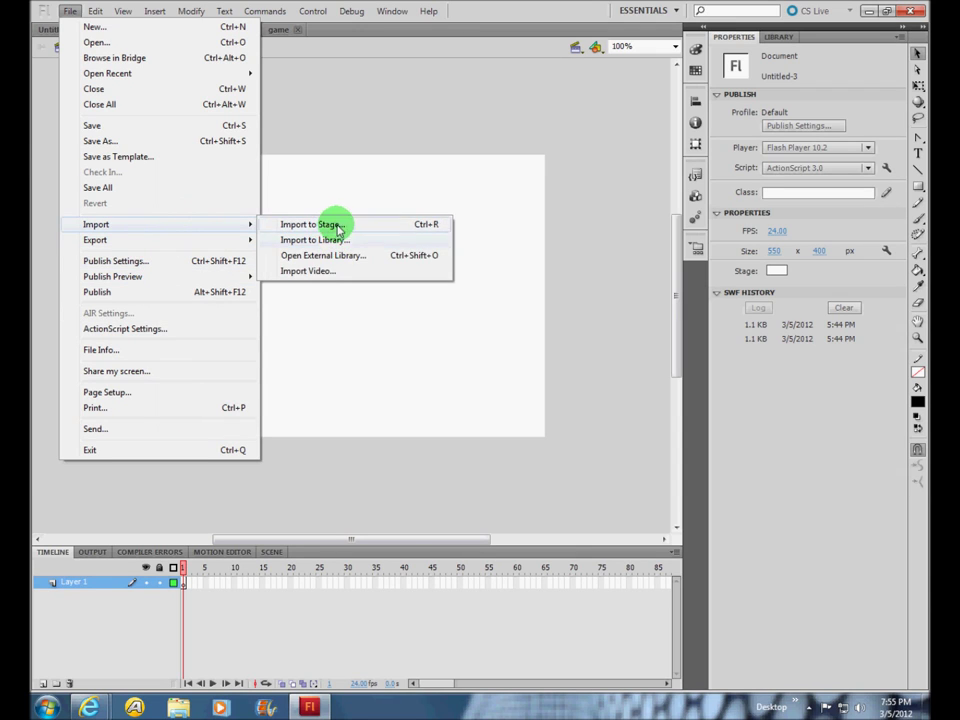
{"action": "left_click", "coordinate": [161, 621]}
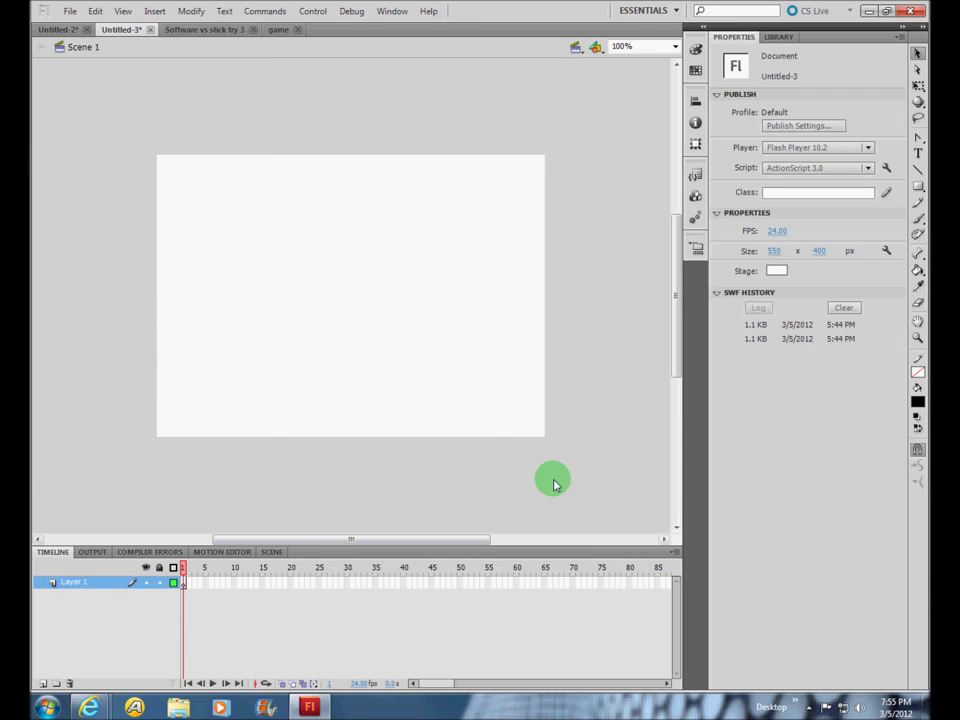
Step: Paste the desktop screenshot onto the stage and move it to about X -677, Y -335 so the oval pattern covers the stage
{"action": "right_click", "coordinate": [419, 348]}
{"action": "left_click", "coordinate": [512, 389]}
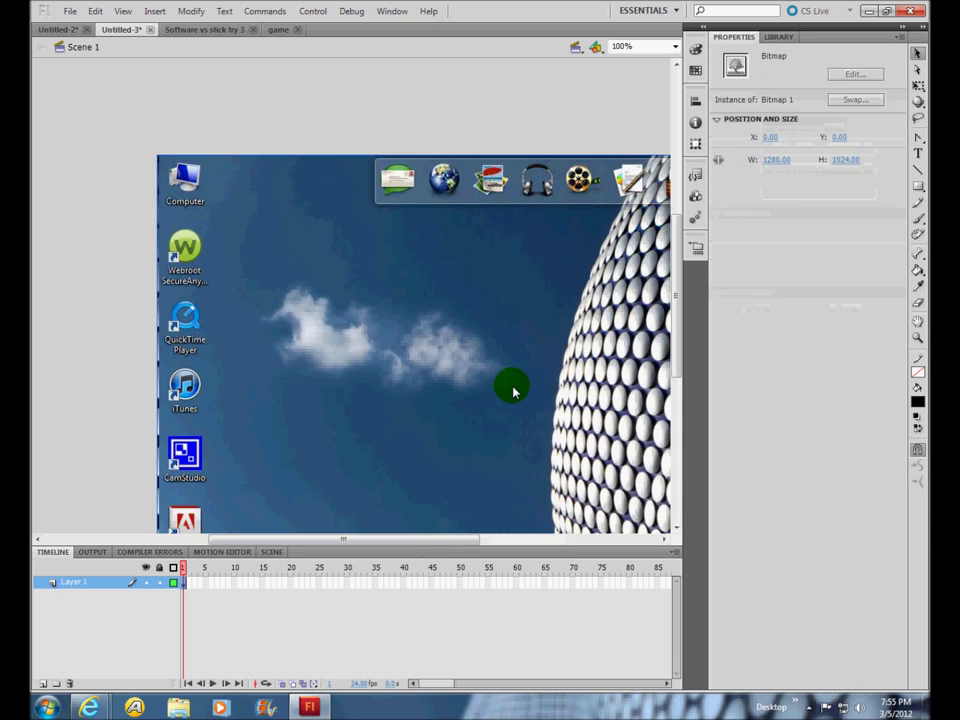
{"action": "left_click_drag", "start_coordinate": [512, 388], "coordinate": [204, 257]}
{"action": "left_click_drag", "start_coordinate": [392, 306], "coordinate": [262, 246]}
Step: Try to select only a rectangular part of the pasted bitmap with the Free Transform tool
{"action": "left_click", "coordinate": [919, 87]}
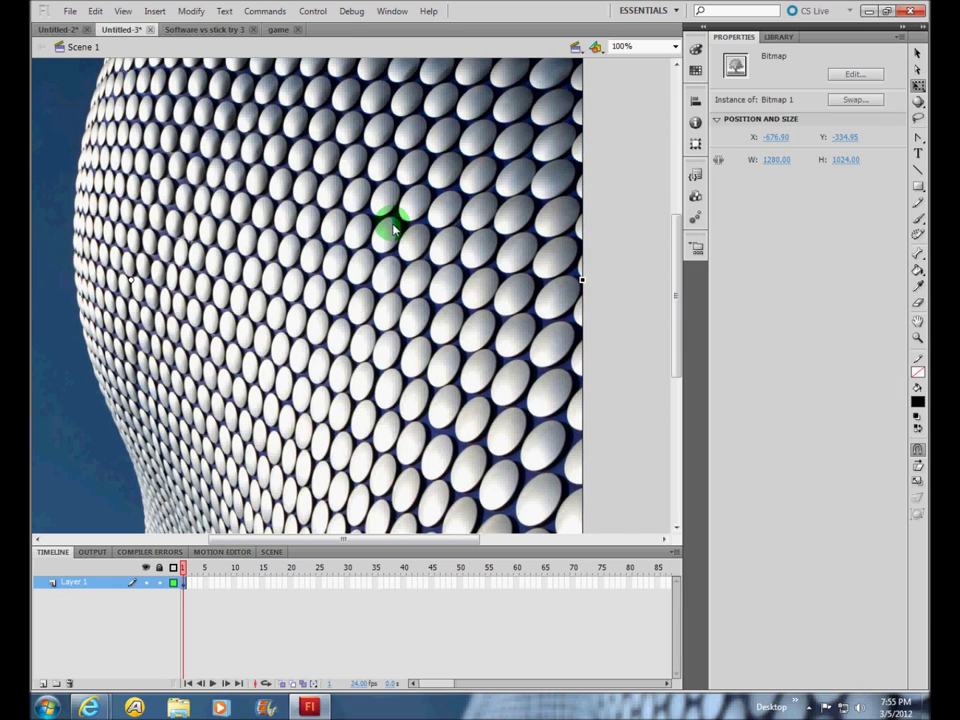
{"action": "left_click", "coordinate": [243, 607]}
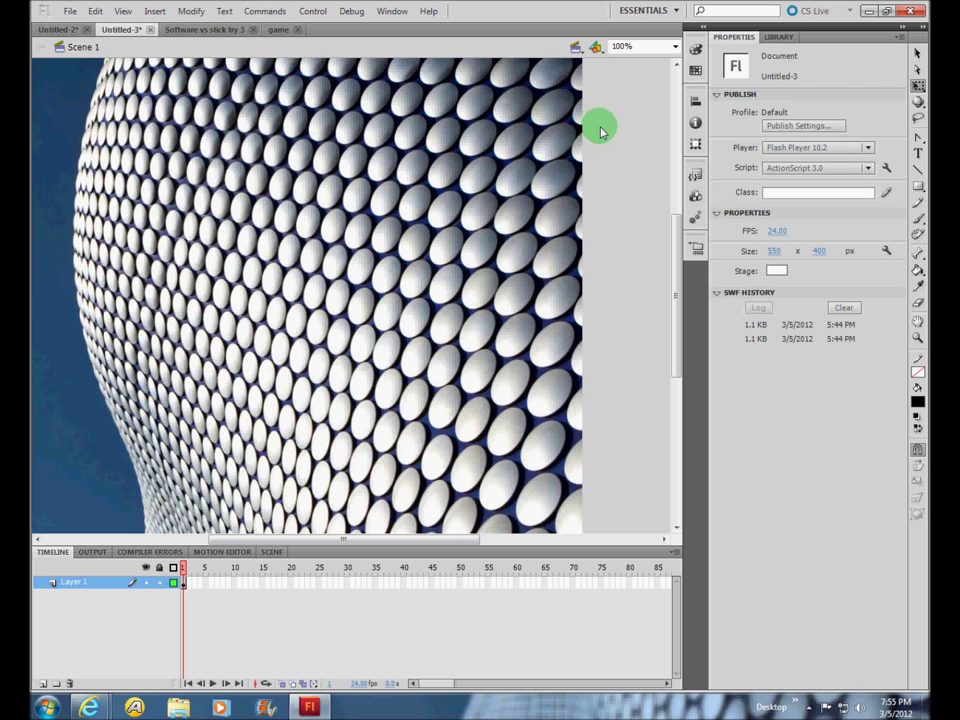
{"action": "left_click_drag", "start_coordinate": [607, 91], "coordinate": [168, 468]}
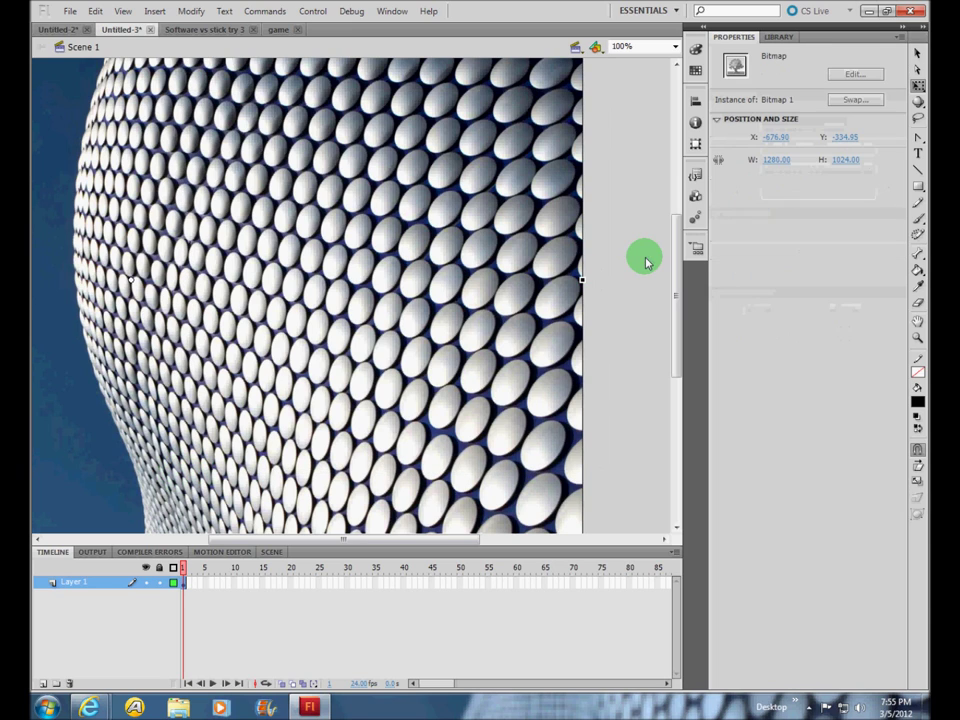
Step: Break the bitmap apart and move a rectangular piece of about 533 by 445 px out to X 265, Y 10
{"action": "right_click", "coordinate": [373, 247]}
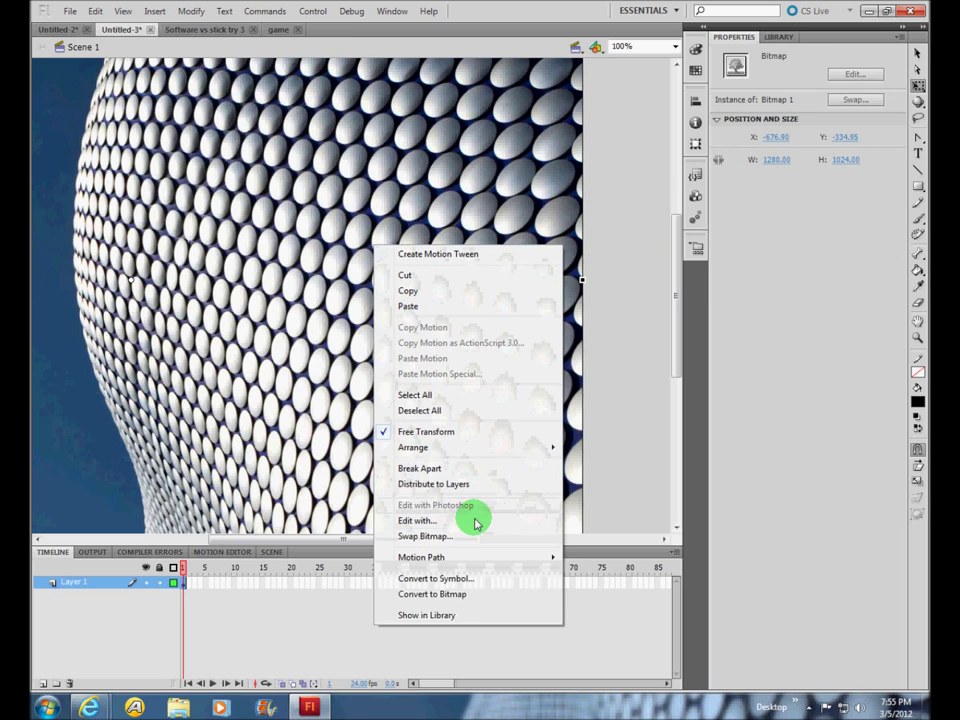
{"action": "left_click", "coordinate": [462, 474]}
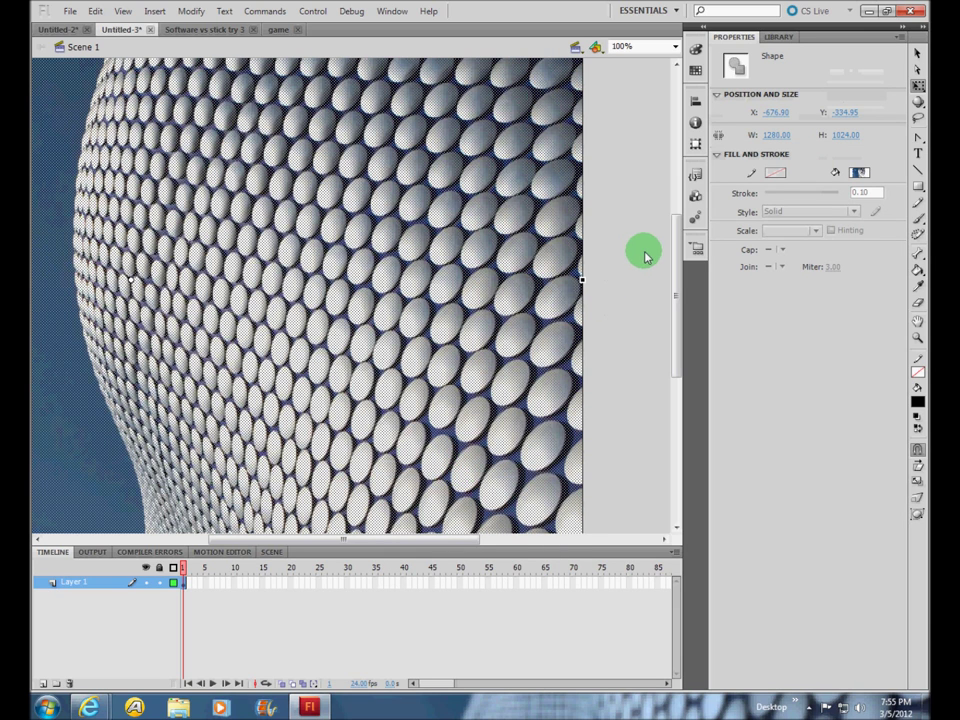
{"action": "left_click_drag", "start_coordinate": [636, 201], "coordinate": [206, 518]}
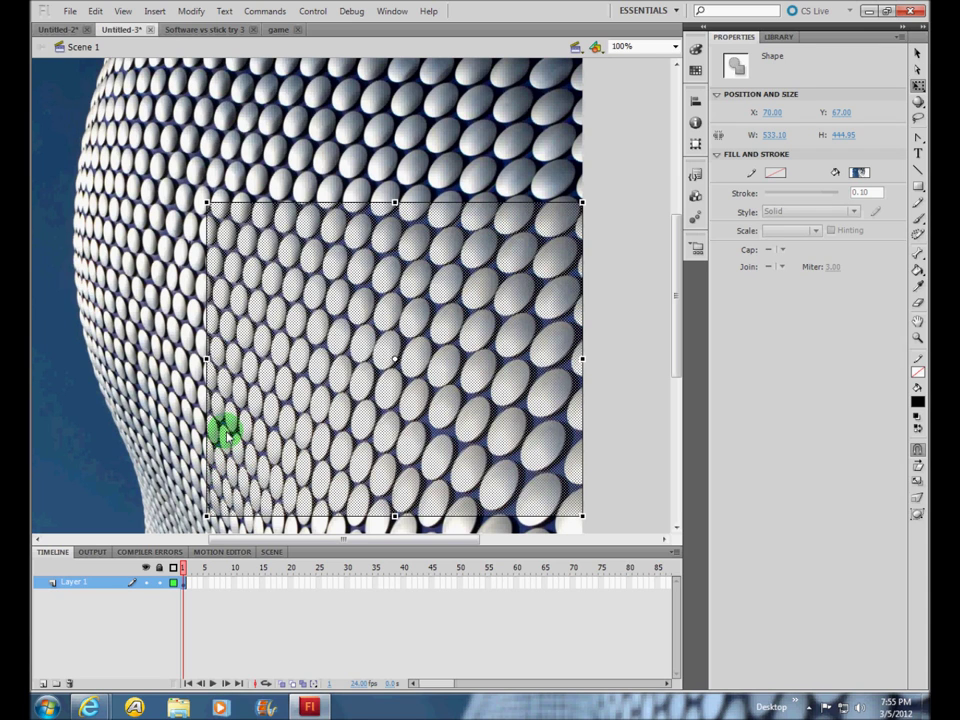
{"action": "left_click_drag", "start_coordinate": [340, 396], "coordinate": [479, 355]}
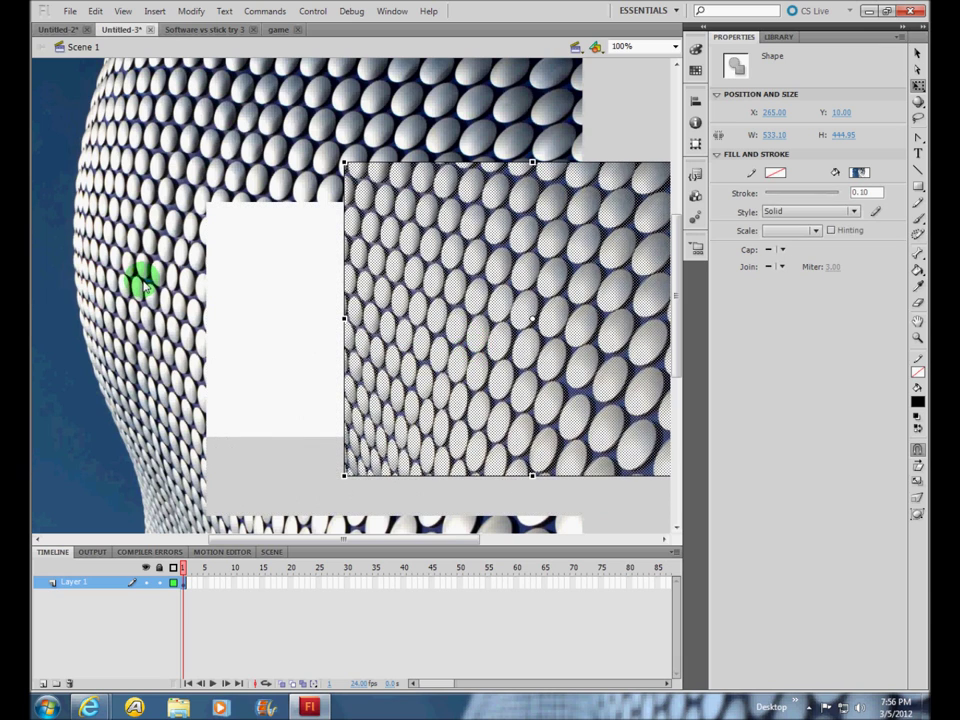
Step: Delete the leftover bitmap around the separated piece and move the piece to X 0, Y -44.95
{"action": "left_click", "coordinate": [143, 283]}
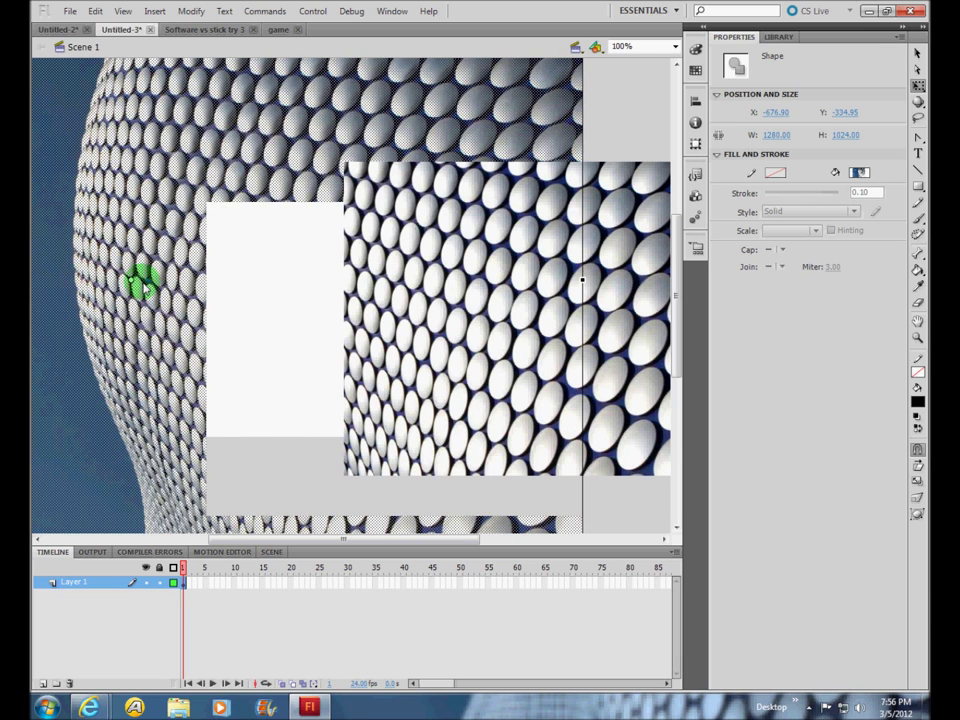
{"action": "key", "text": "Delete"}
{"action": "left_click_drag", "start_coordinate": [462, 275], "coordinate": [328, 206]}
{"action": "left_click_drag", "start_coordinate": [394, 271], "coordinate": [378, 283]}
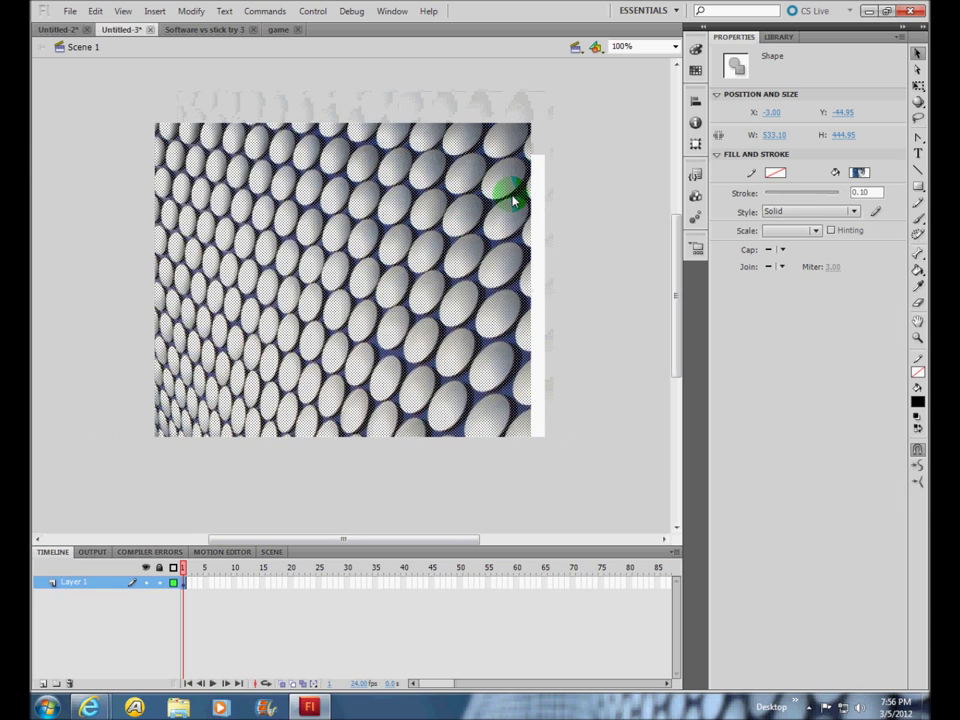
{"action": "key", "text": "q"}
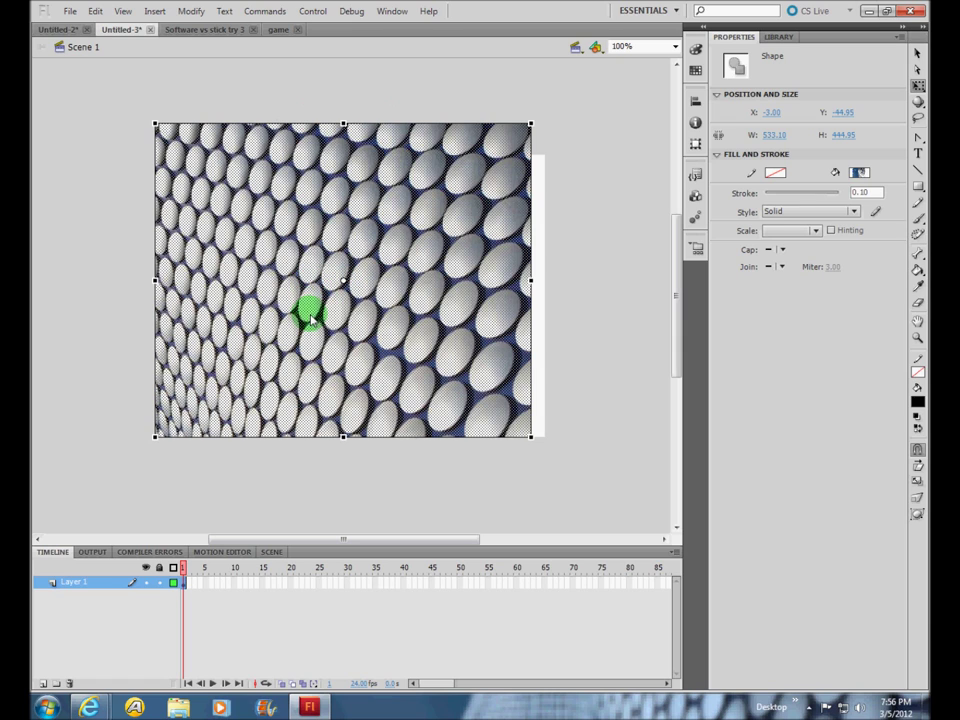
{"action": "mouse_move", "coordinate": [343, 285]}
{"action": "left_mouse_down"}
{"action": "mouse_move", "coordinate": [311, 285]}
{"action": "mouse_move", "coordinate": [358, 285]}
{"action": "mouse_move", "coordinate": [347, 283]}
{"action": "left_mouse_up"}
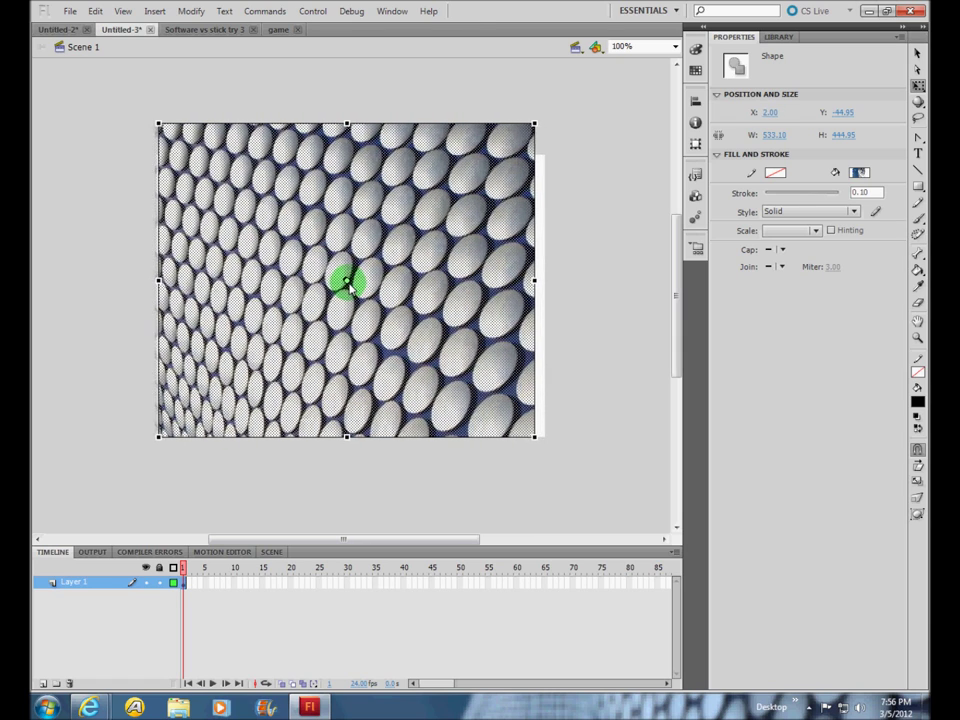
{"action": "key", "text": "Left"}
{"action": "key", "text": "Left"}
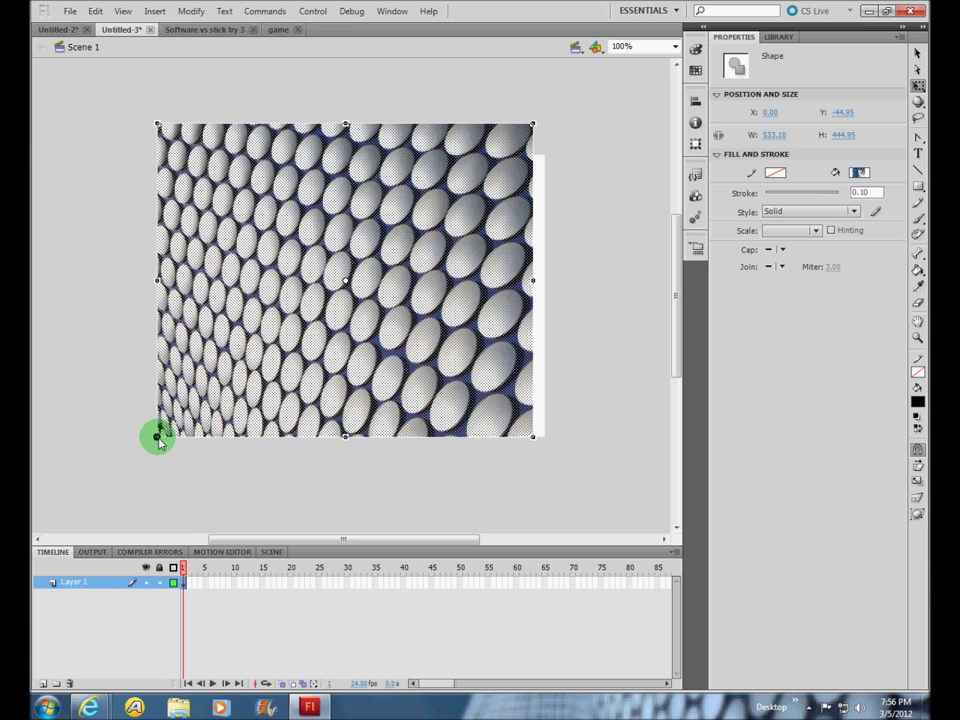
Step: Scale the cropped piece with Free Transform to about 552 by 400 px so it covers the stage from X 0, Y 0
{"action": "left_click", "coordinate": [225, 482]}
{"action": "left_click", "coordinate": [296, 280]}
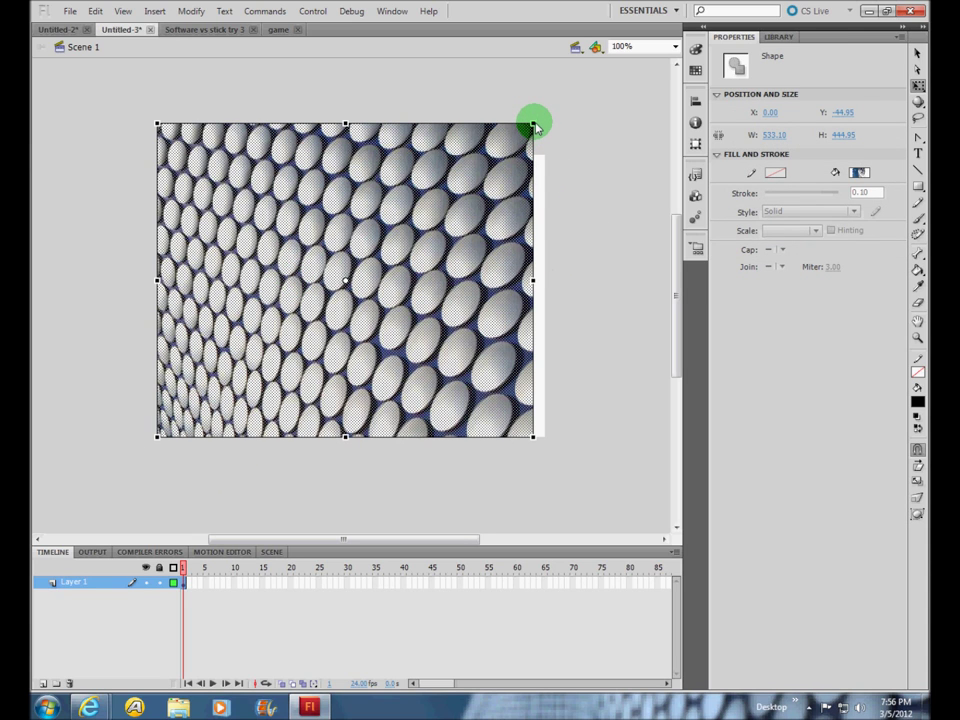
{"action": "left_click_drag", "start_coordinate": [535, 127], "coordinate": [546, 154]}
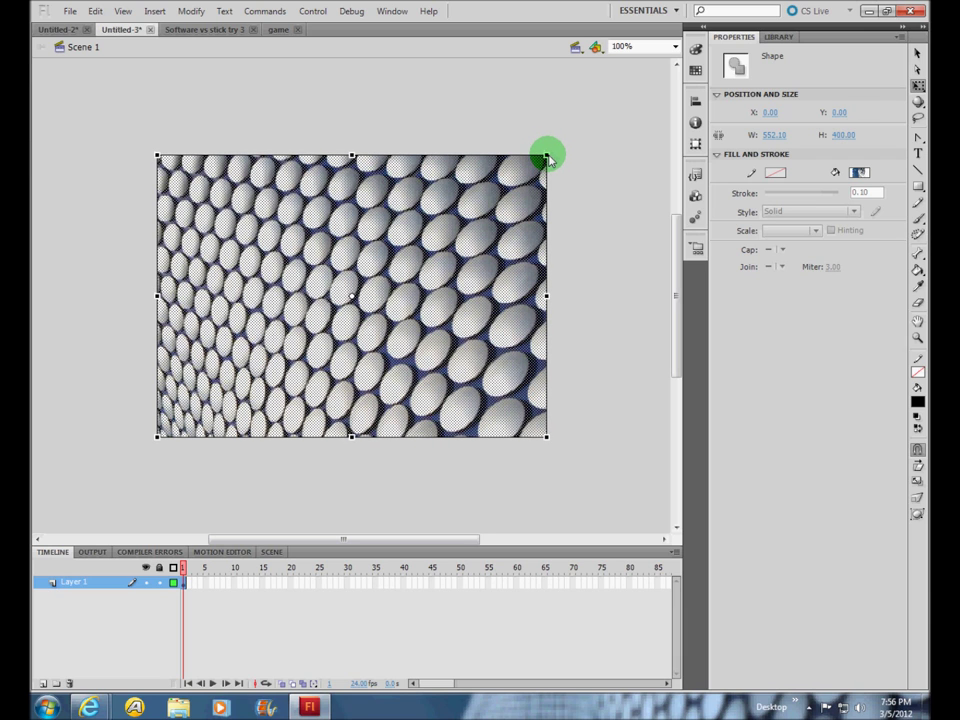
{"action": "left_click", "coordinate": [598, 171]}
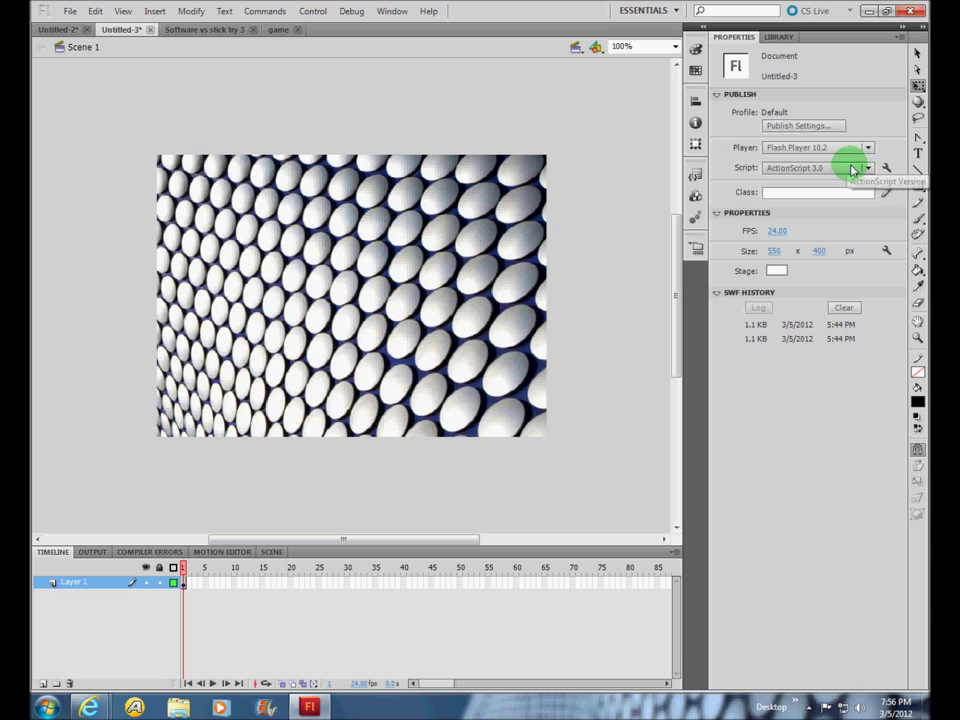
Step: Set the document's script version to ActionScript 2.0 and close the Untitled-2 document without saving it
{"action": "left_click", "coordinate": [852, 199]}
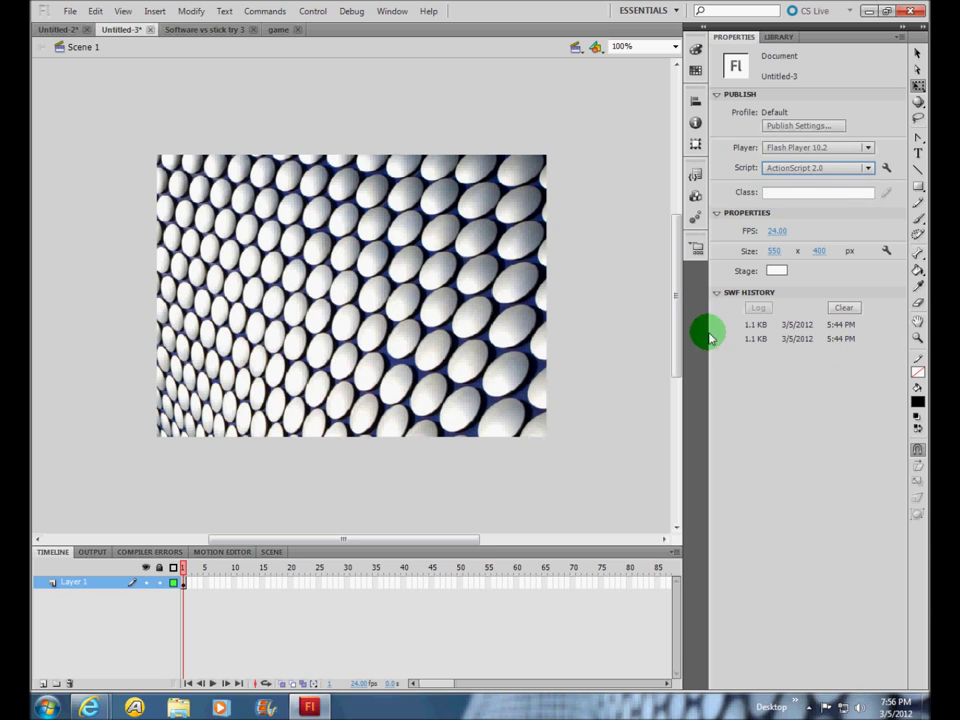
{"action": "left_click", "coordinate": [87, 31]}
{"action": "left_click", "coordinate": [493, 380]}
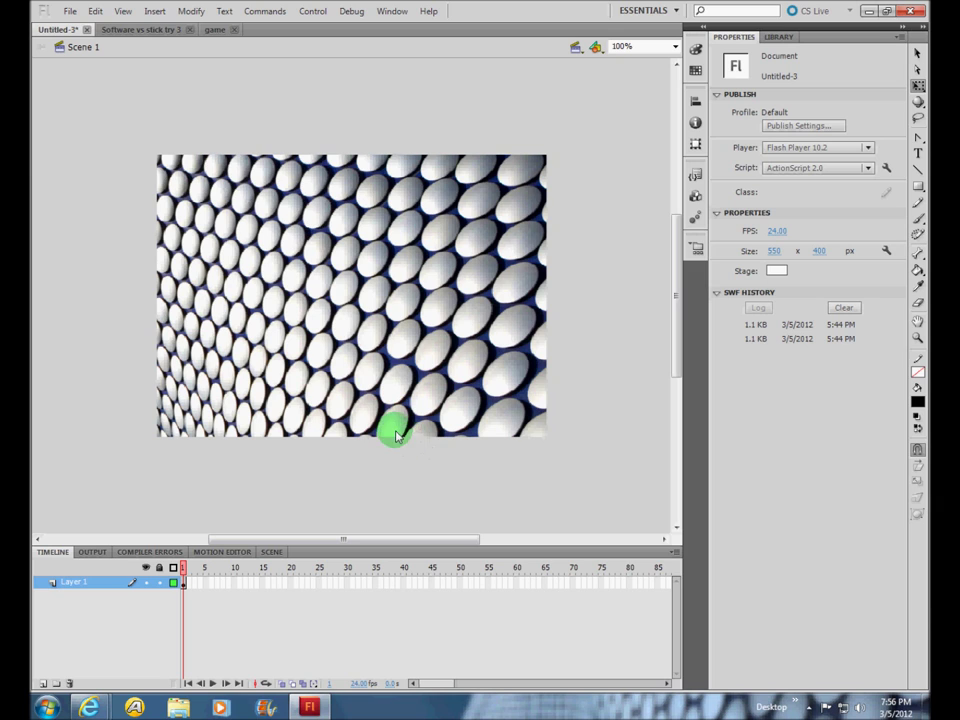
{"action": "left_click", "coordinate": [416, 418]}
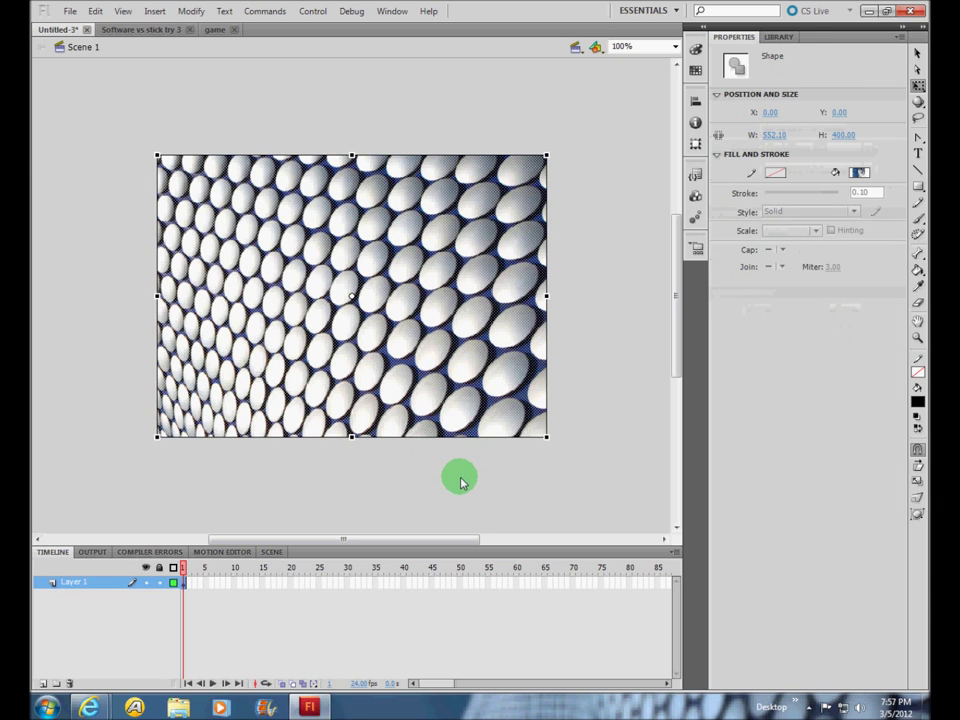
{"action": "left_click", "coordinate": [918, 52]}
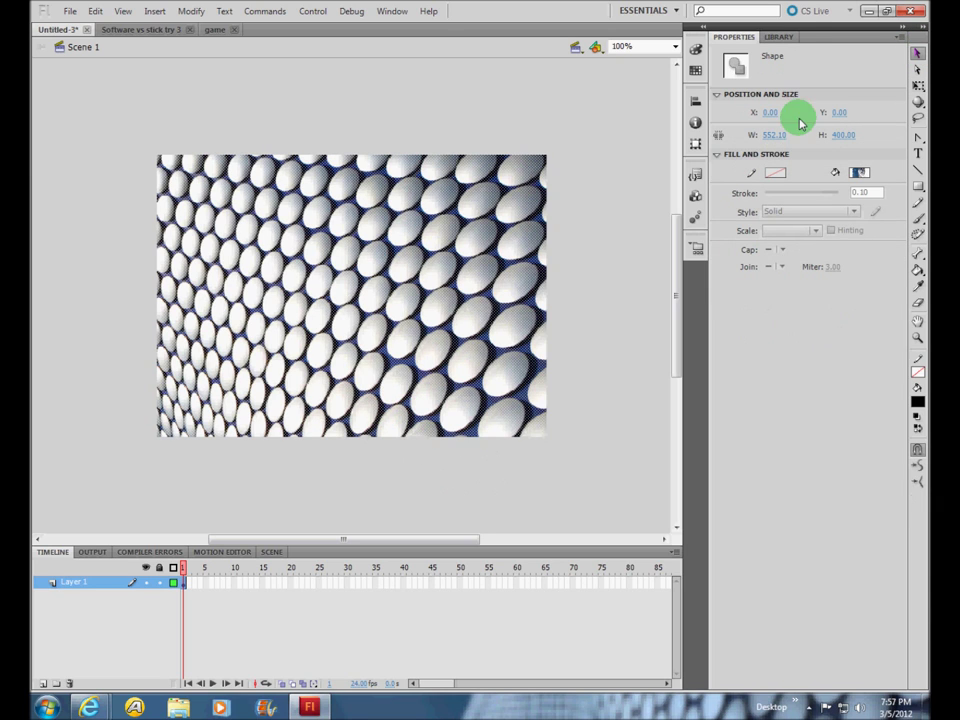
{"action": "left_click", "coordinate": [593, 344]}
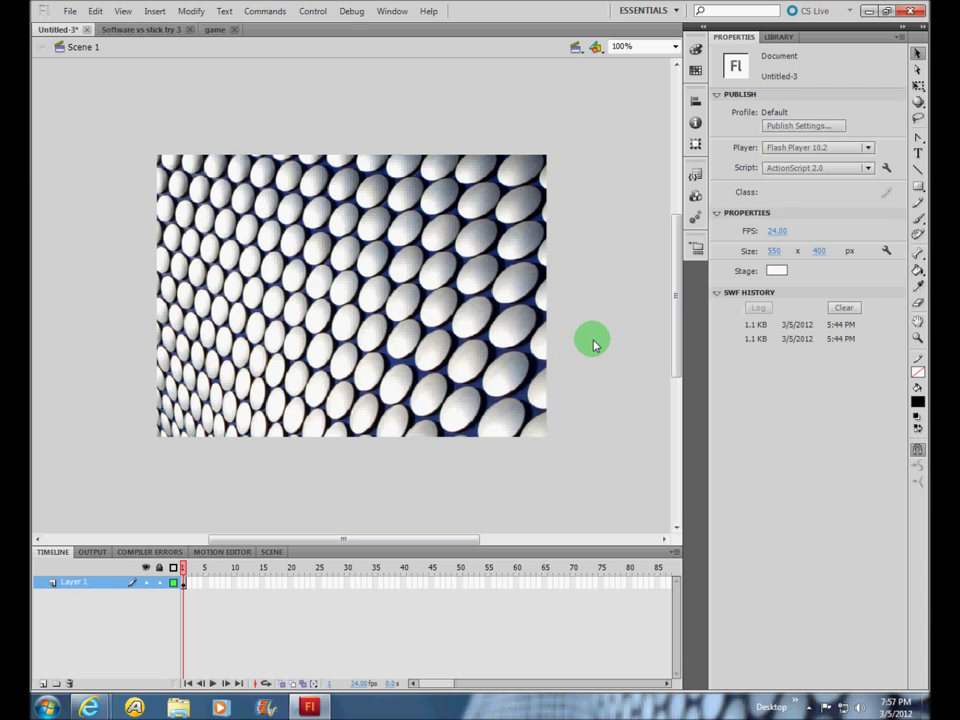
{"action": "left_click_drag", "start_coordinate": [424, 321], "coordinate": [369, 380]}
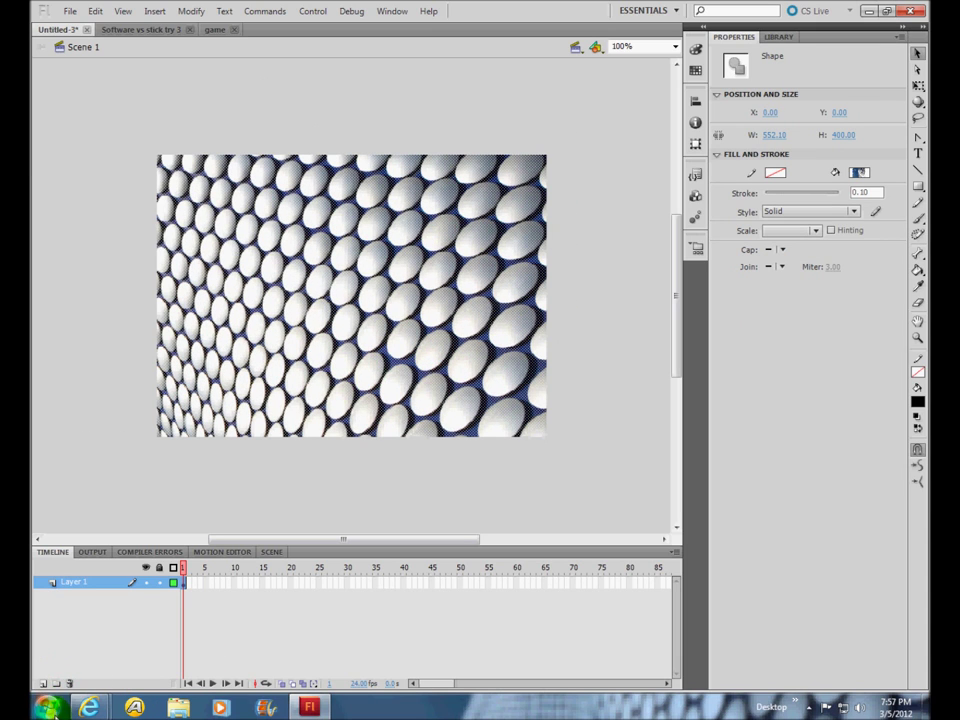
Step: Switch to Internet Explorer, go back to the "How To Make An Advanced Flash Website Part 1" video and pause it at about 4:23
{"action": "mouse_move", "coordinate": [82, 712]}
{"action": "left_click", "coordinate": [317, 615]}
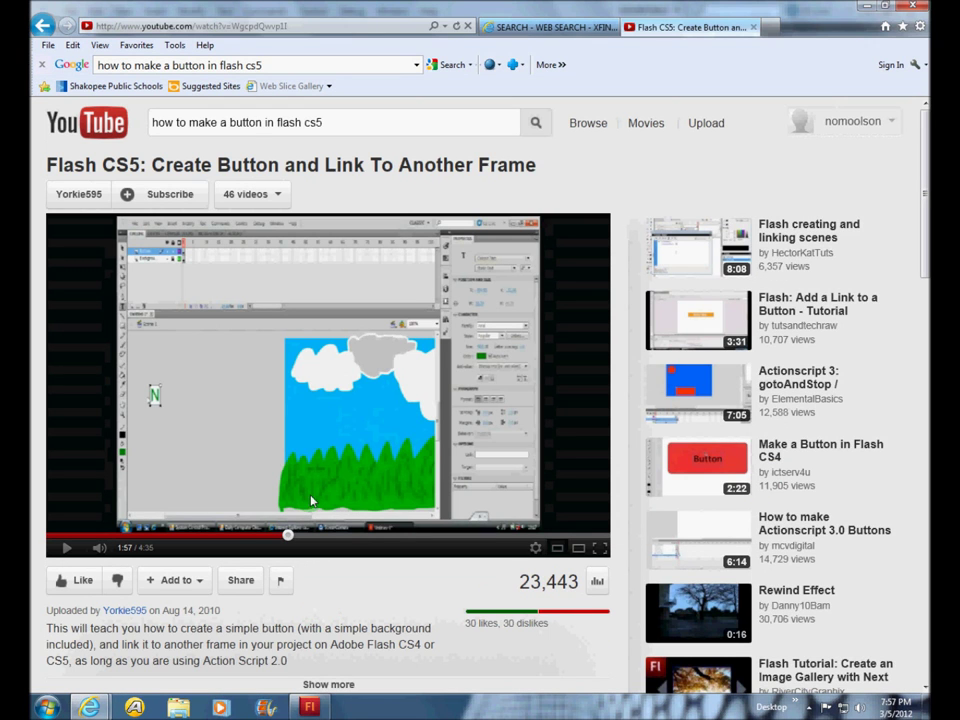
{"action": "left_click", "coordinate": [44, 26]}
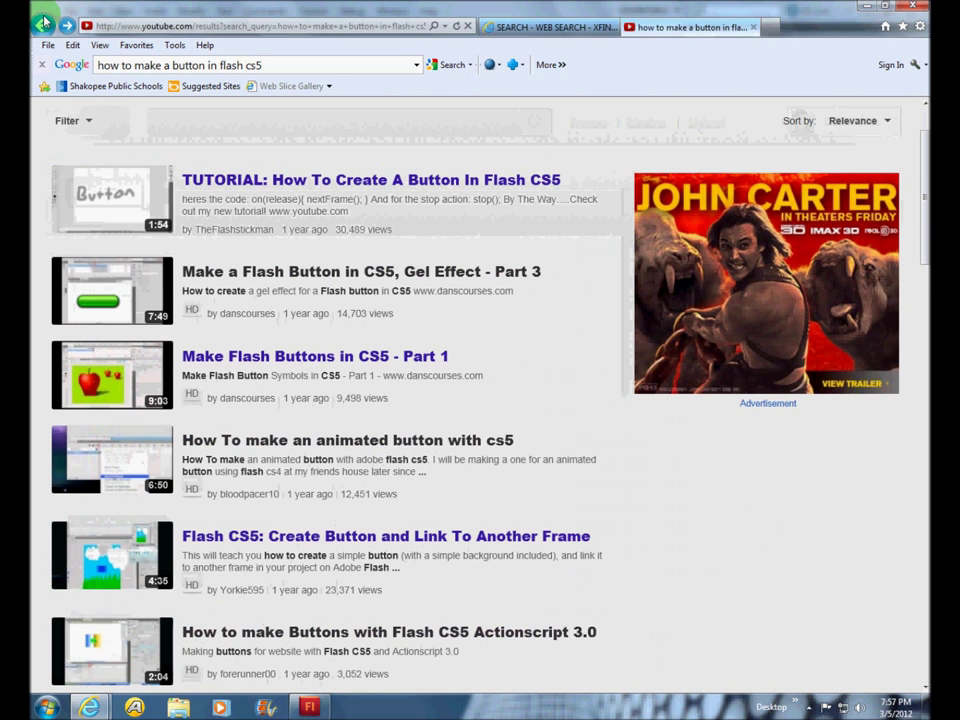
{"action": "left_click", "coordinate": [44, 24]}
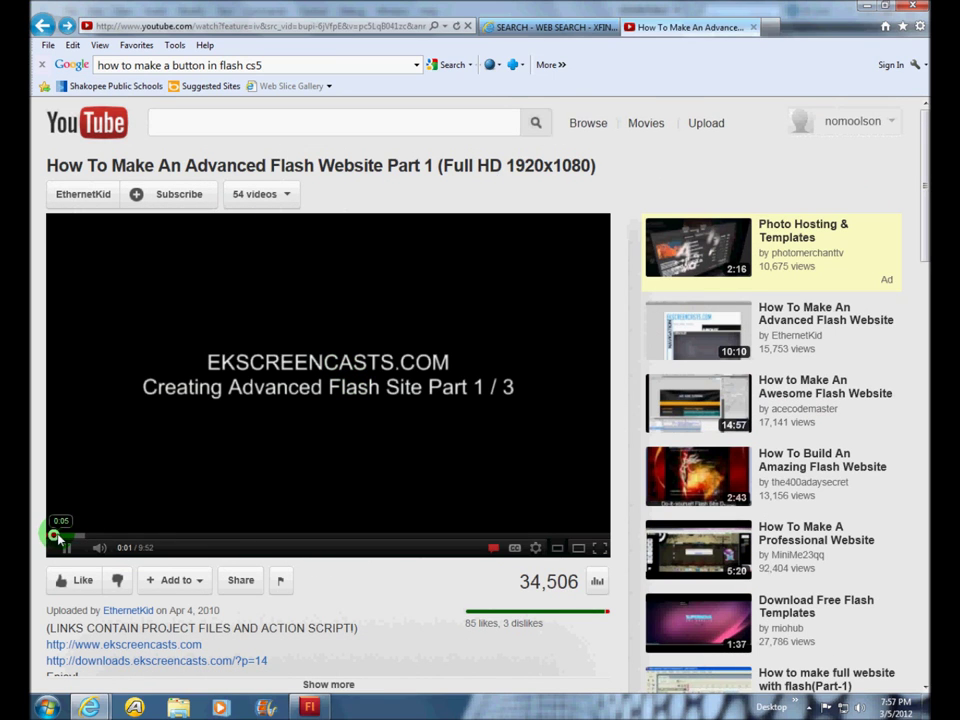
{"action": "left_click_drag", "start_coordinate": [57, 537], "coordinate": [288, 532]}
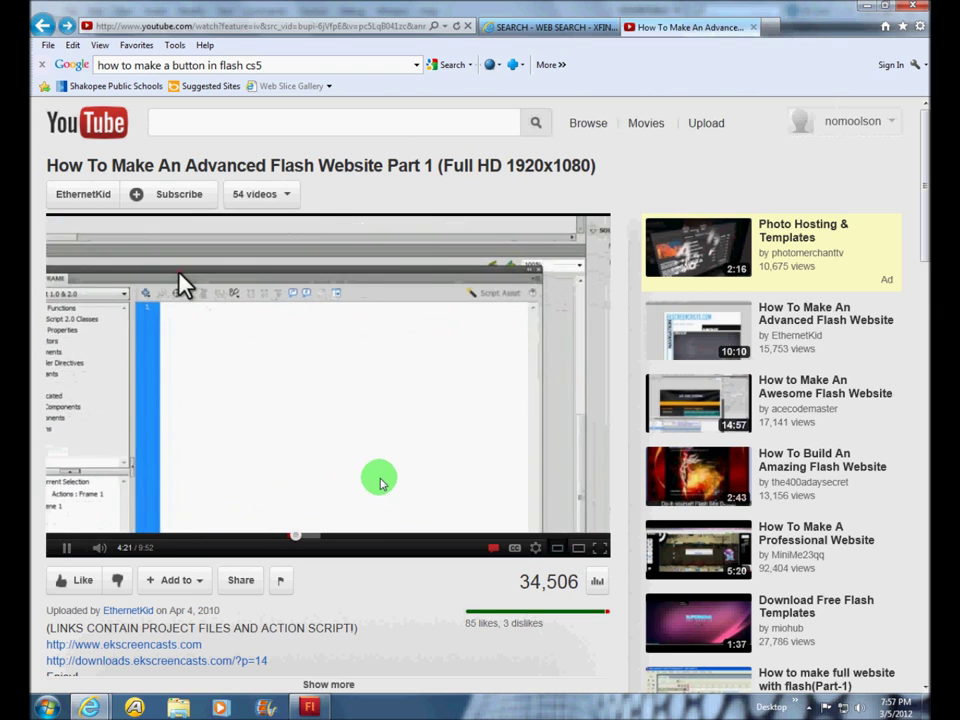
{"action": "left_click", "coordinate": [373, 486]}
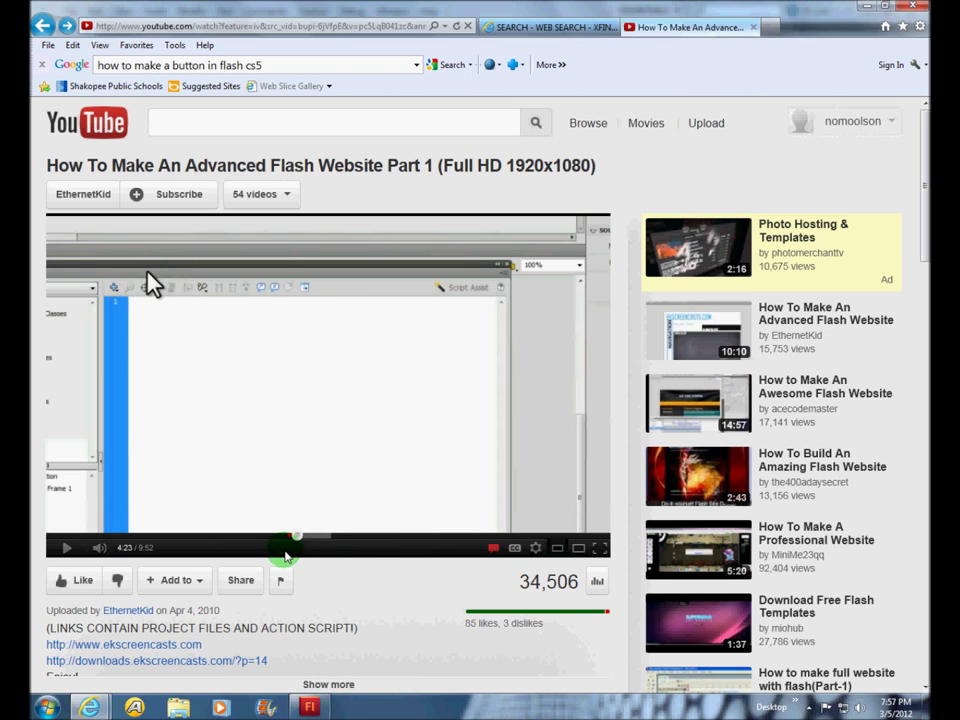
Step: Switch back to Flash Professional and add two new layers above Layer 1
{"action": "left_click", "coordinate": [312, 707]}
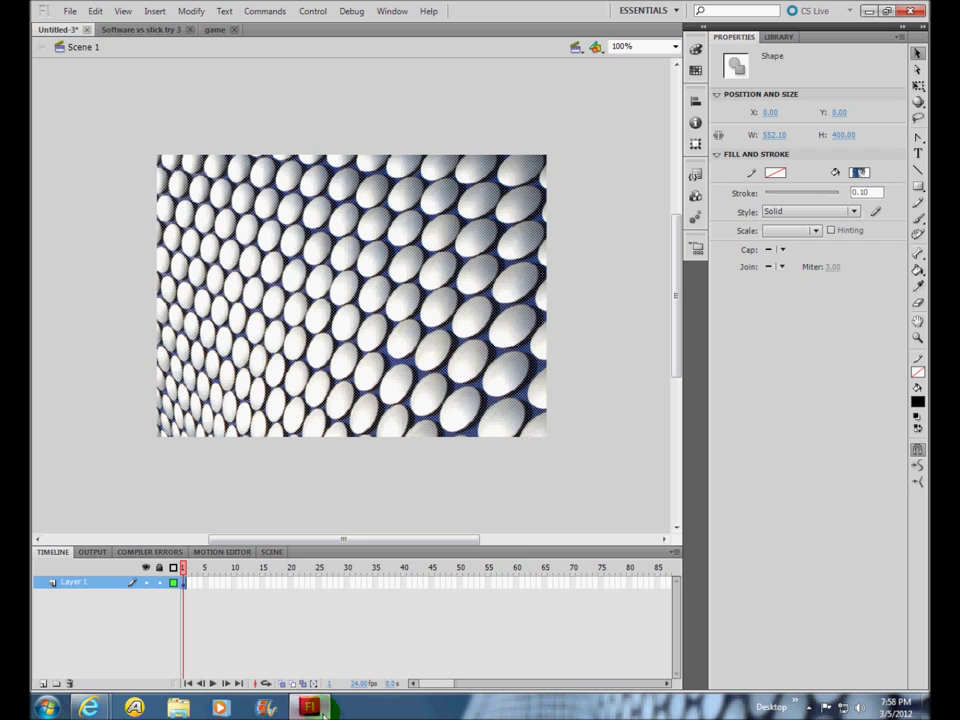
{"action": "left_click", "coordinate": [176, 628]}
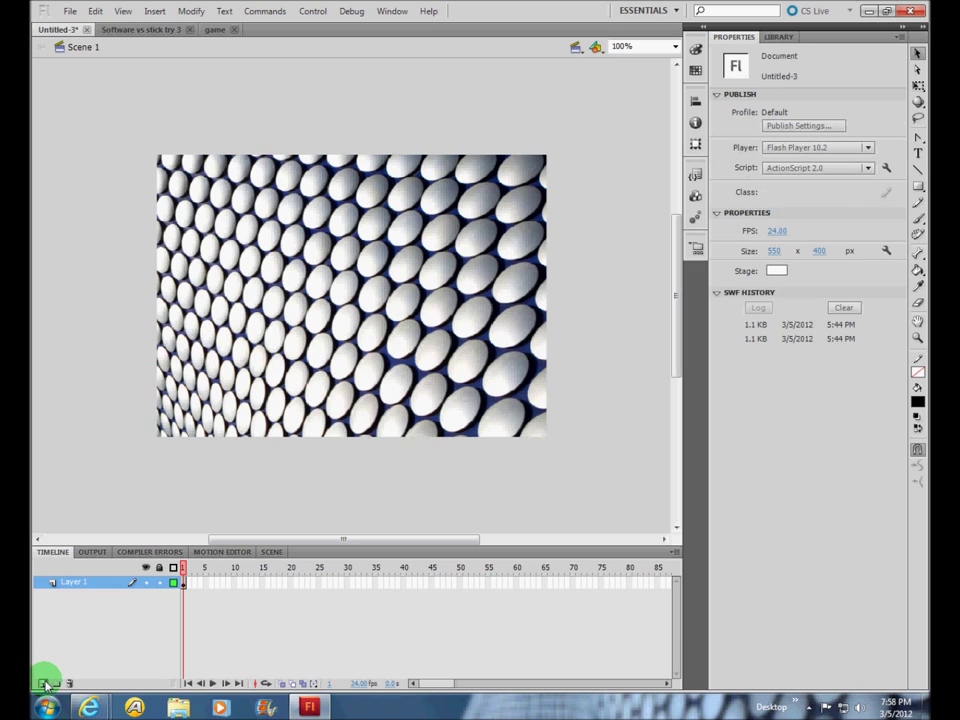
{"action": "left_click", "coordinate": [44, 683]}
{"action": "left_click", "coordinate": [45, 682]}
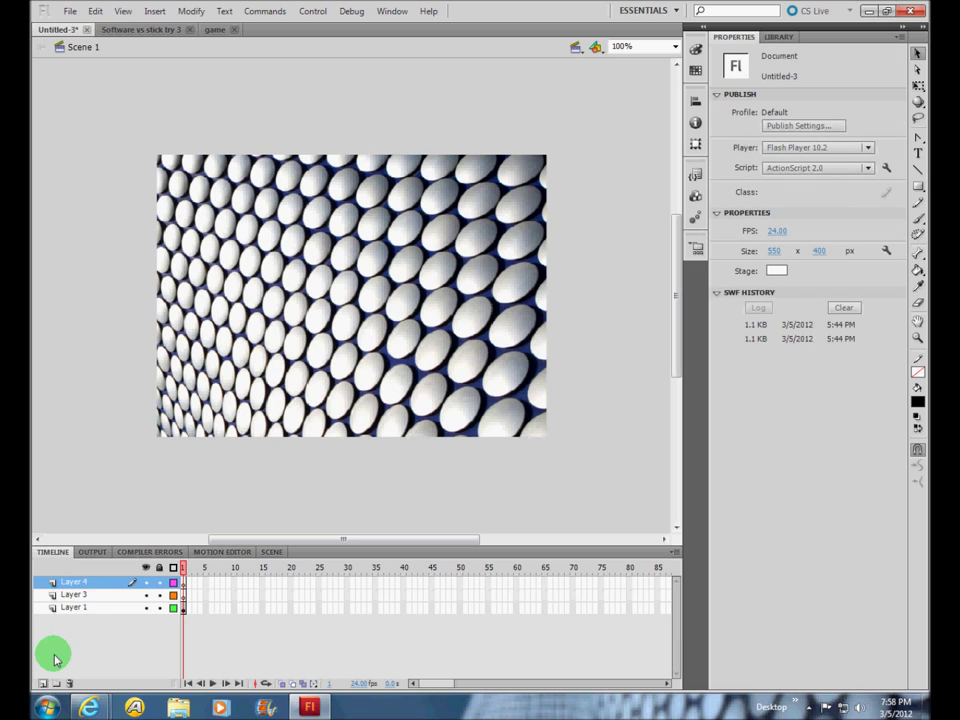
Step: Rename the three layers from lowest to highest as background, Objects and pages
{"action": "left_click", "coordinate": [84, 608]}
{"action": "double_click", "coordinate": [75, 608]}
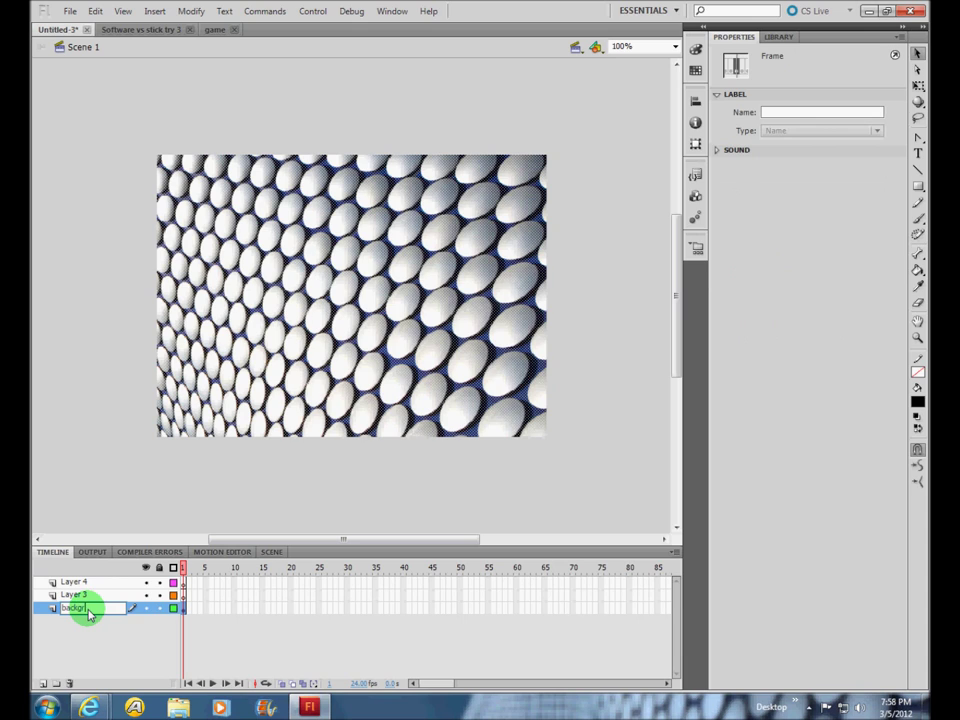
{"action": "double_click", "coordinate": [73, 595]}
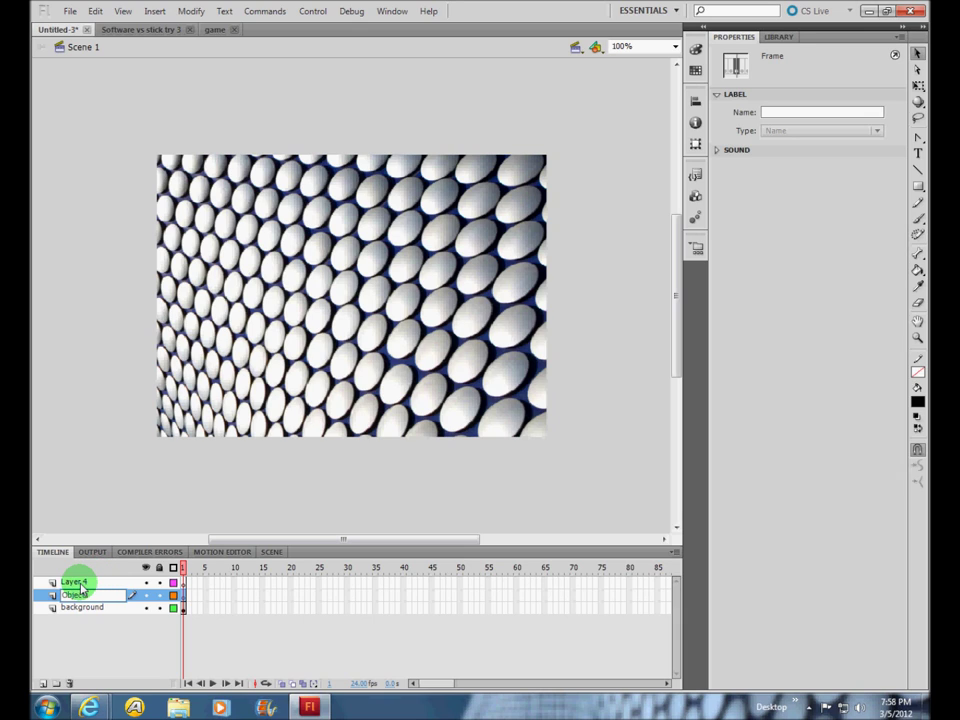
{"action": "double_click", "coordinate": [78, 582]}
{"action": "type", "text": "pages"}
{"action": "left_click", "coordinate": [79, 640]}
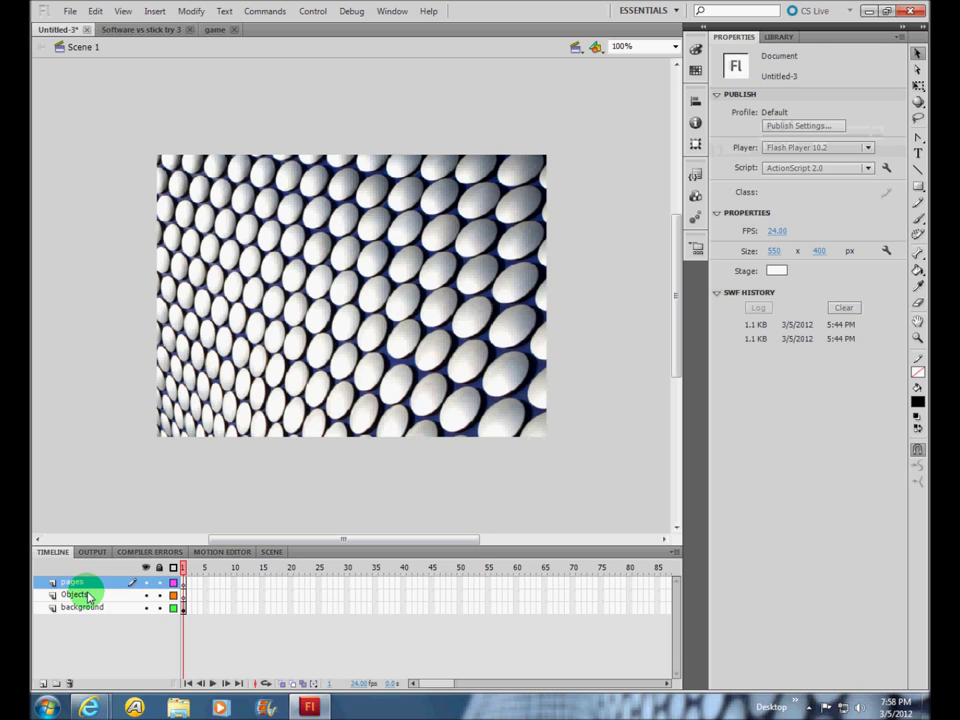
Step: Add a blank keyframe at frame 2 of the background layer and reverse its two frames so the picture sits in frame 2
{"action": "left_click", "coordinate": [183, 609]}
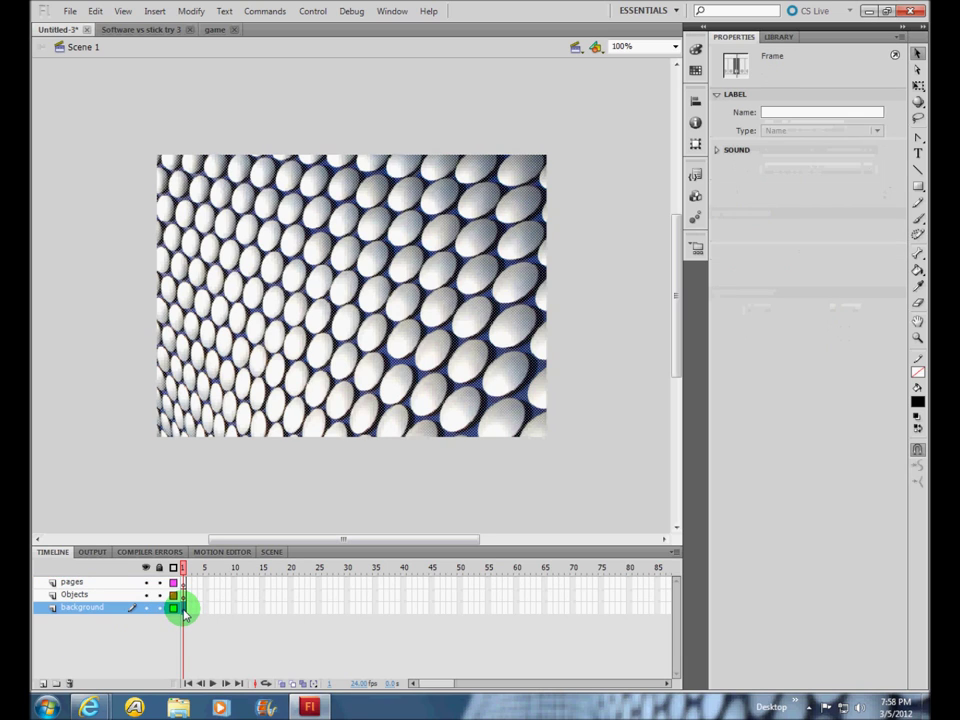
{"action": "left_click", "coordinate": [188, 610]}
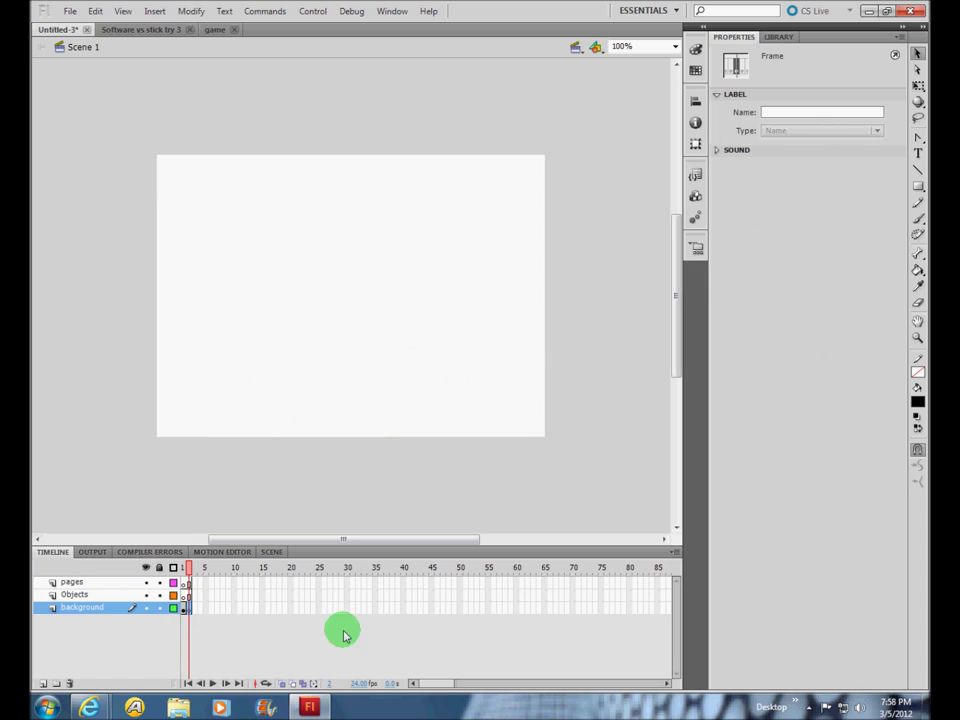
{"action": "left_click", "coordinate": [183, 609]}
{"action": "left_click", "coordinate": [188, 609]}
{"action": "left_click", "coordinate": [183, 609]}
{"action": "left_click", "coordinate": [188, 609]}
{"action": "left_click", "coordinate": [183, 609]}
{"action": "right_click", "coordinate": [185, 608]}
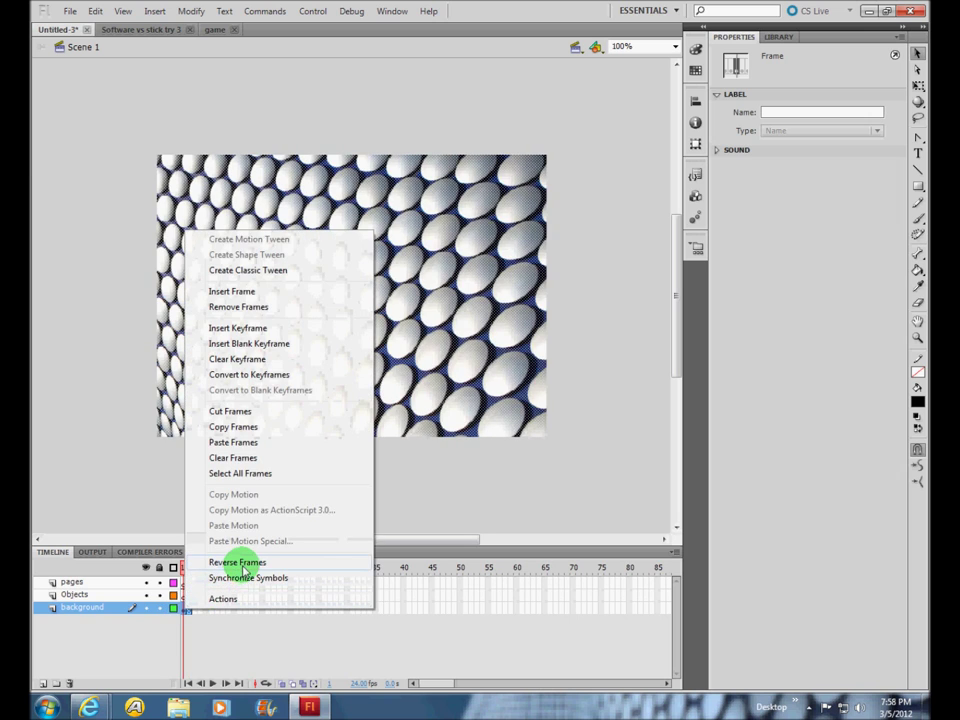
{"action": "left_click", "coordinate": [240, 563]}
Step: Insert blank keyframes at frame 2 of the Objects and pages layers
{"action": "left_click", "coordinate": [185, 571]}
{"action": "left_click", "coordinate": [188, 568]}
{"action": "left_click", "coordinate": [190, 572]}
{"action": "left_click", "coordinate": [190, 592]}
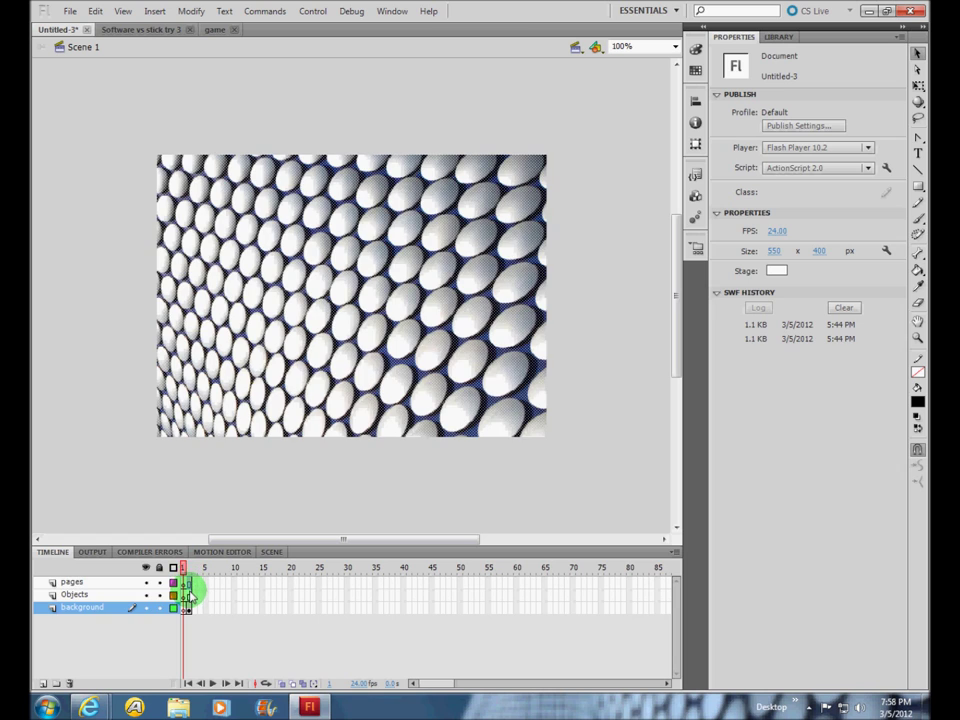
{"action": "left_click", "coordinate": [189, 594]}
{"action": "mouse_move", "coordinate": [207, 603]}
{"action": "left_mouse_down"}
{"action": "mouse_move", "coordinate": [193, 561]}
{"action": "mouse_move", "coordinate": [187, 582]}
{"action": "left_mouse_up"}
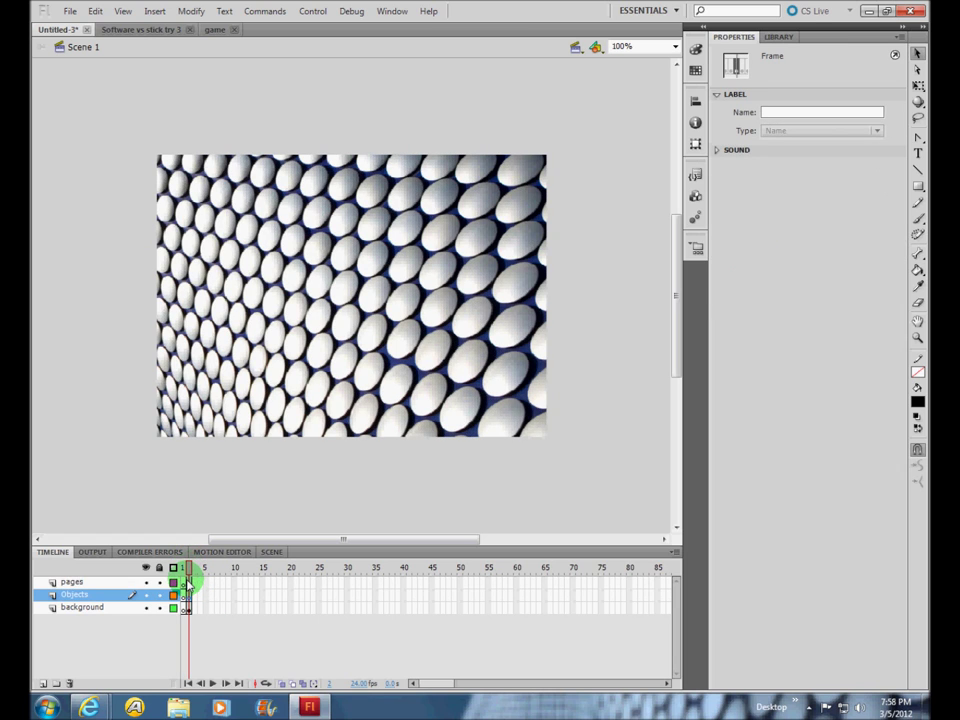
{"action": "left_click", "coordinate": [186, 582]}
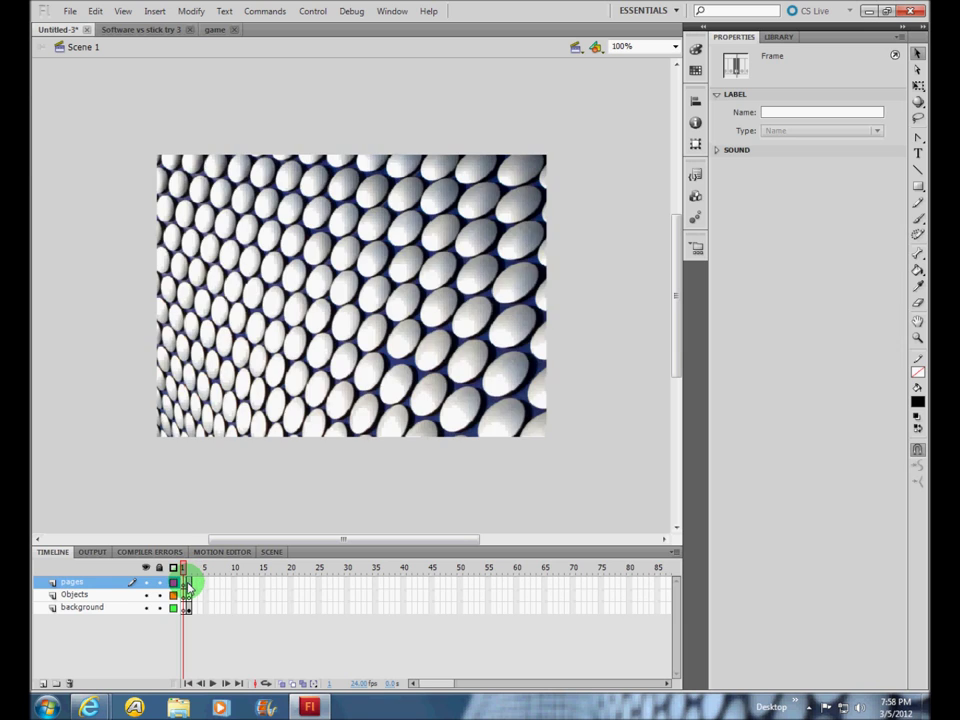
Step: Start a bright green static text object on frame 1 of the Objects layer with a 30 pt font size
{"action": "left_click", "coordinate": [187, 594]}
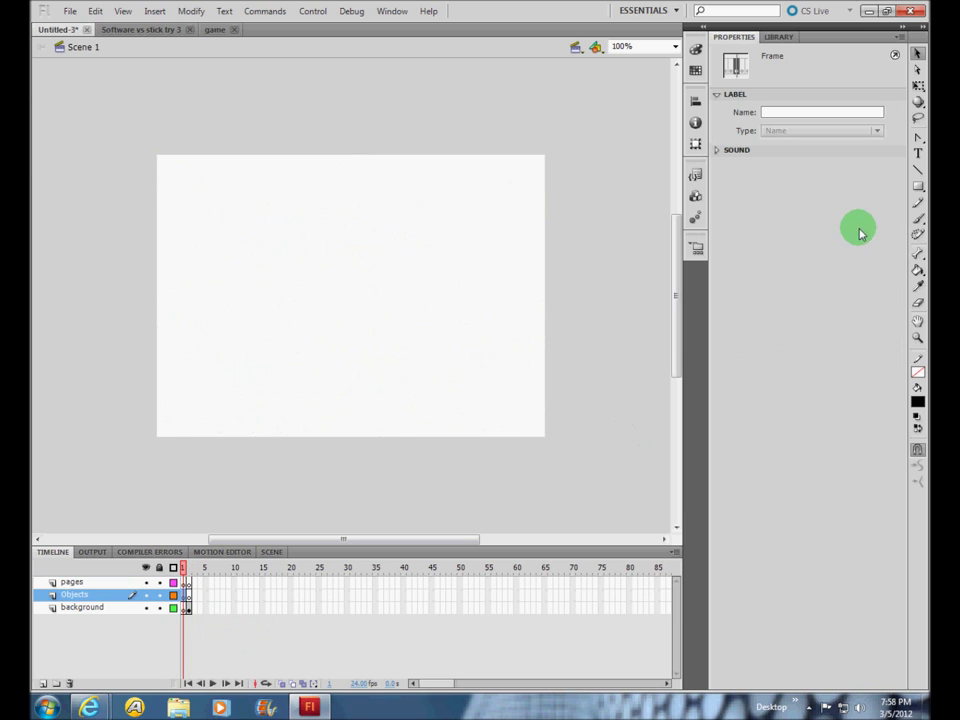
{"action": "left_click", "coordinate": [918, 152]}
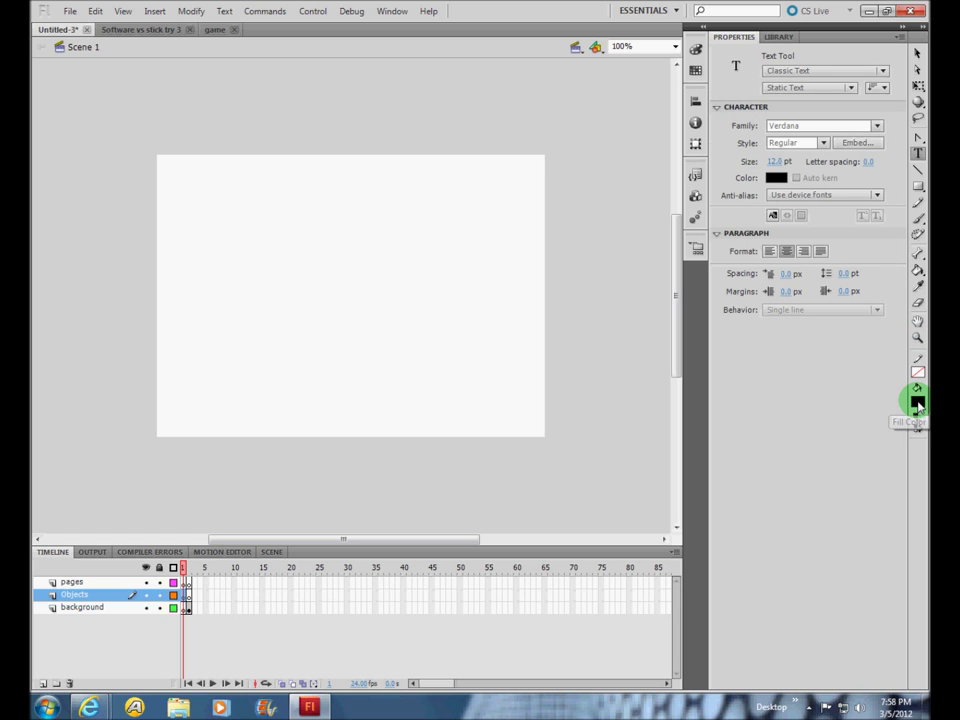
{"action": "left_click", "coordinate": [917, 403]}
{"action": "left_click", "coordinate": [717, 515]}
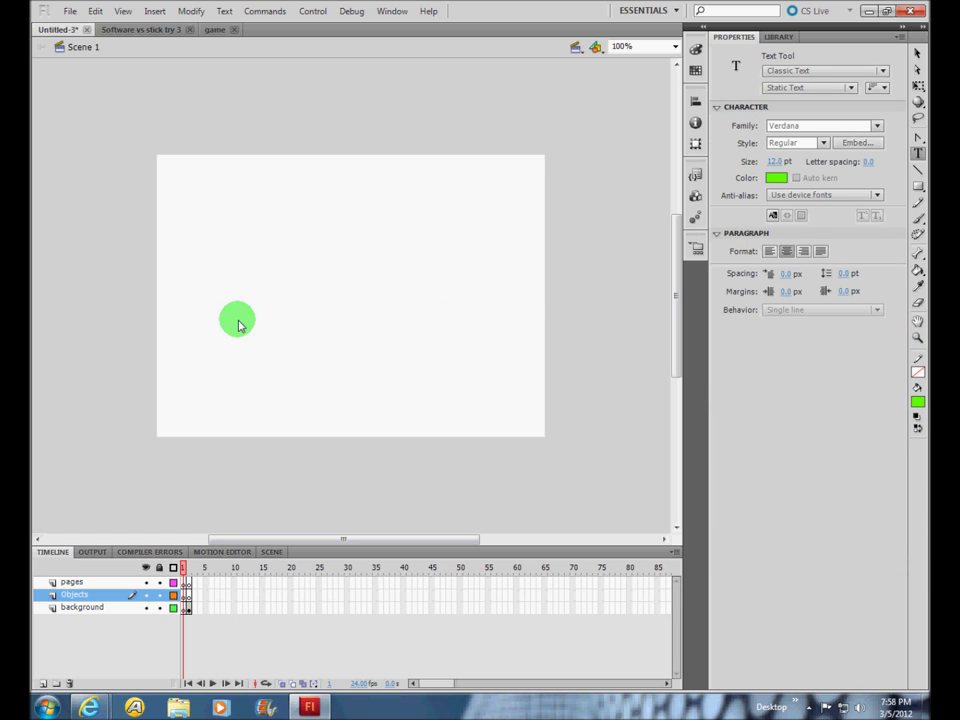
{"action": "left_click", "coordinate": [778, 221]}
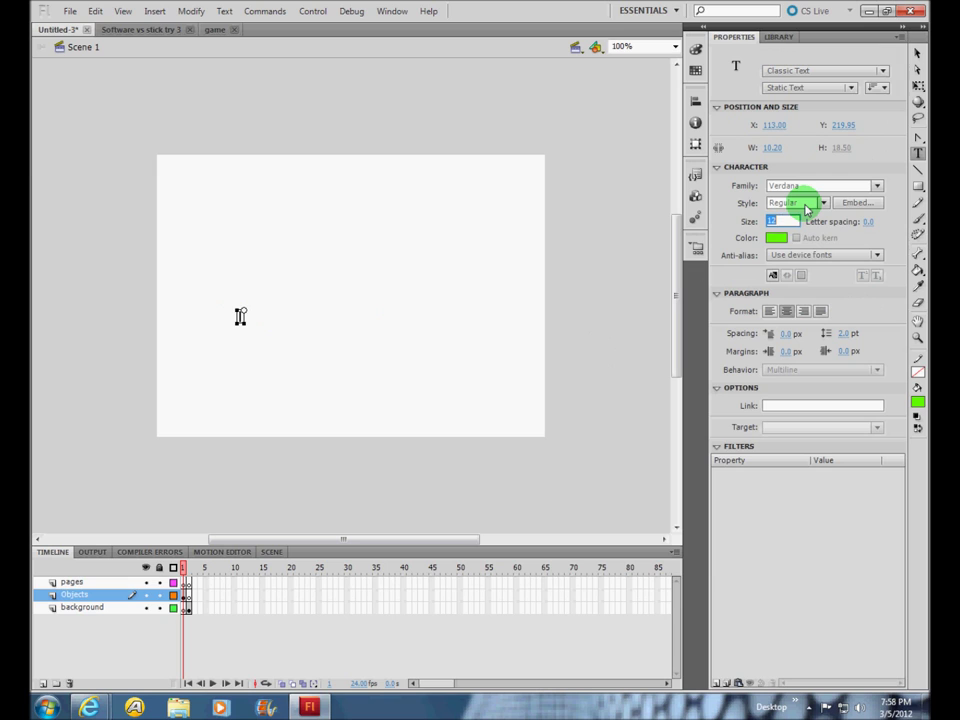
{"action": "type", "text": "30"}
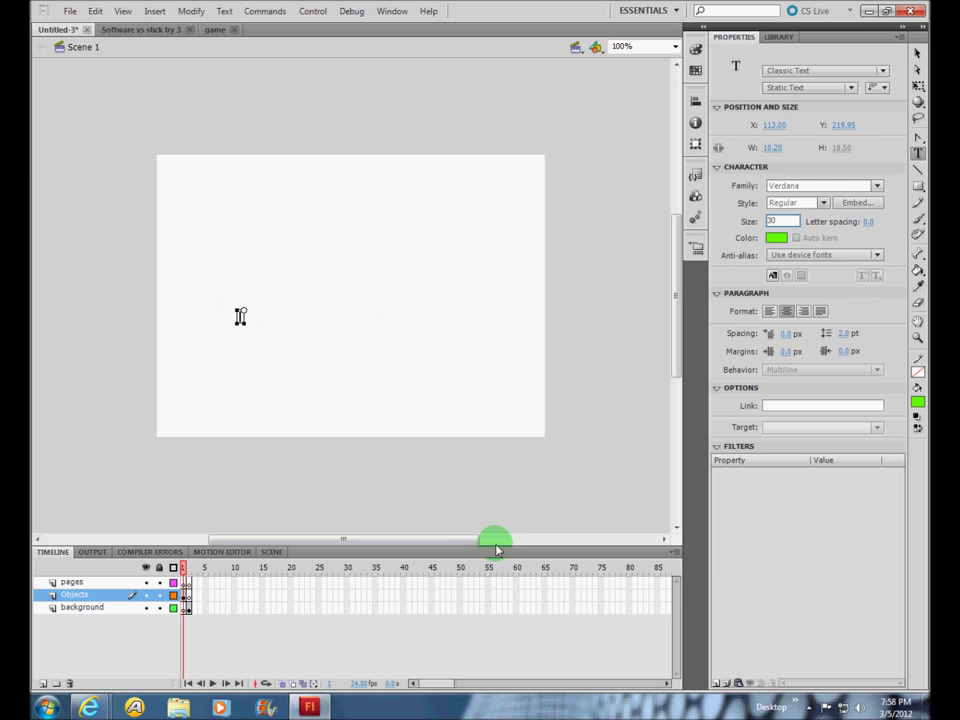
{"action": "left_click", "coordinate": [439, 639]}
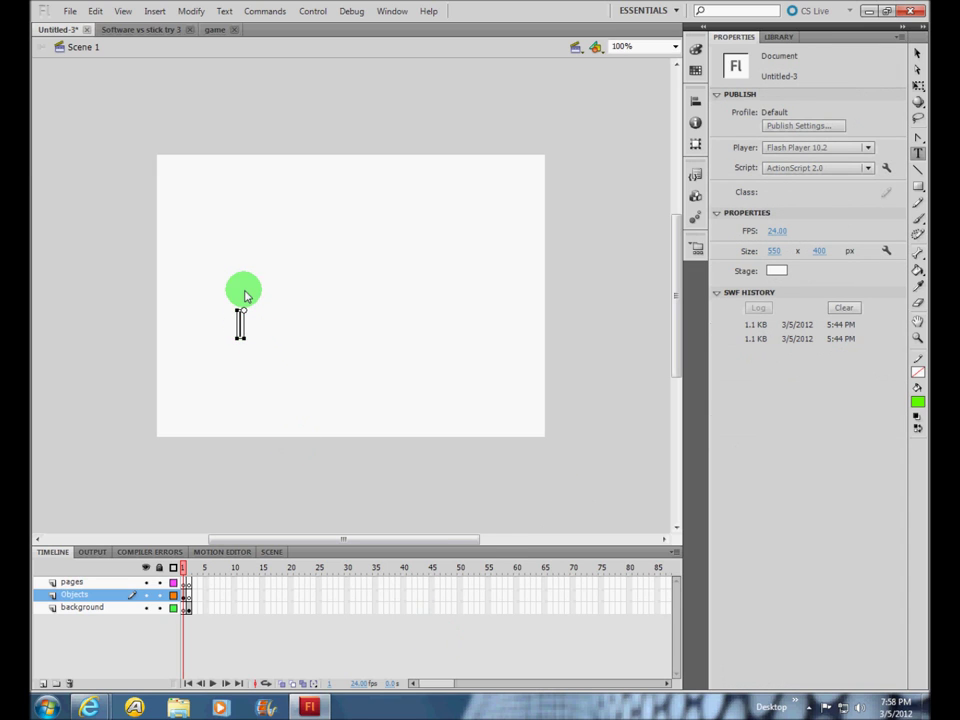
Step: Enter the text "Loading Flash Content" and move it to about the middle of the stage
{"action": "left_click", "coordinate": [225, 330]}
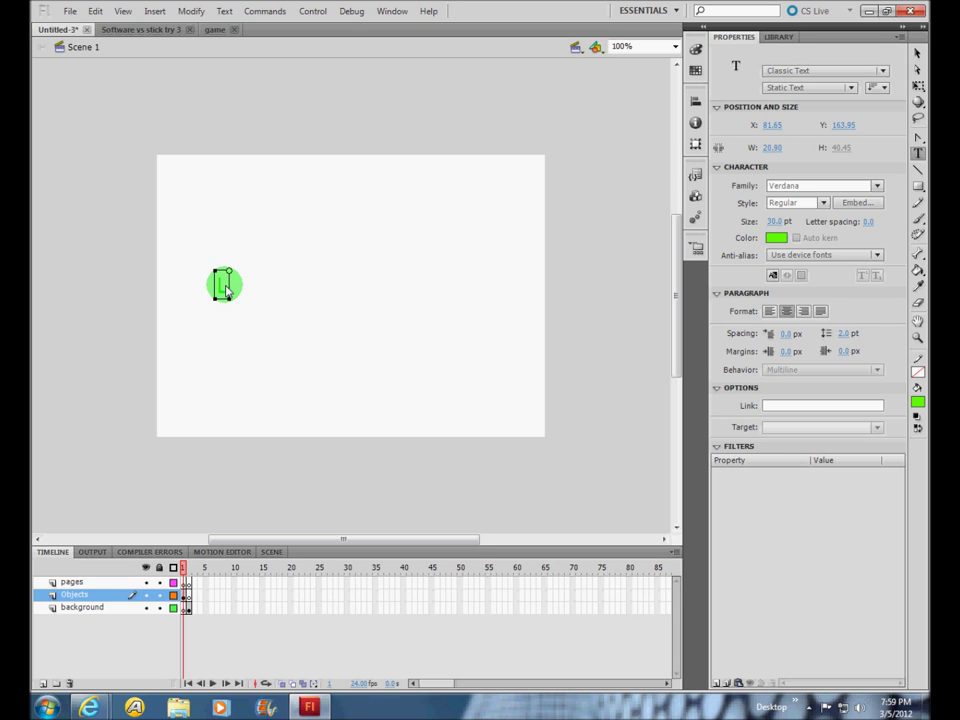
{"action": "type", "text": "oading"}
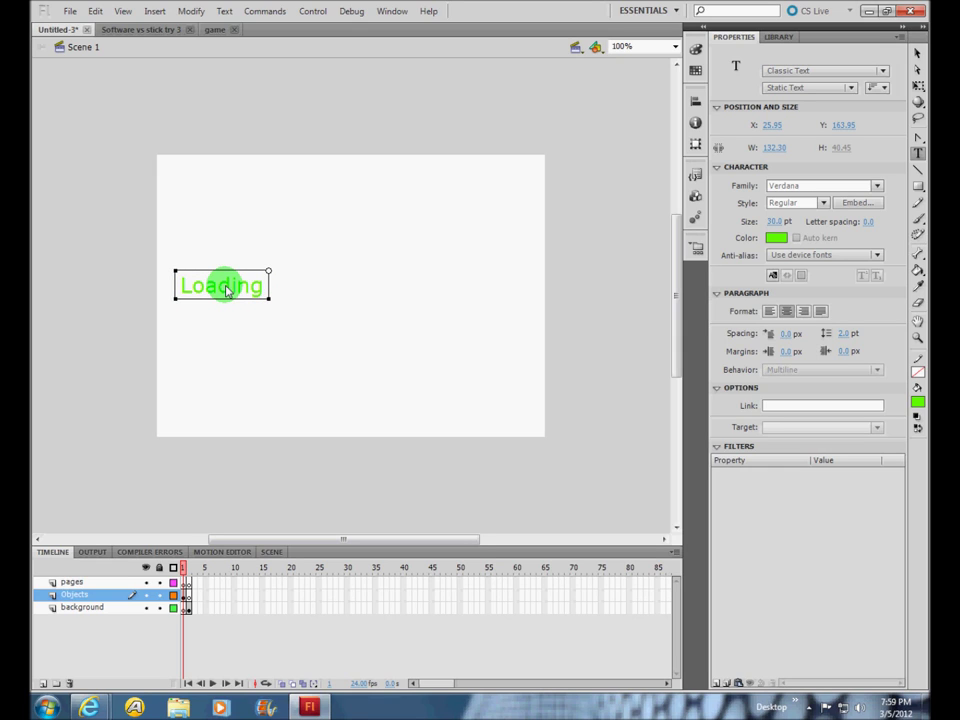
{"action": "type", "text": " F"}
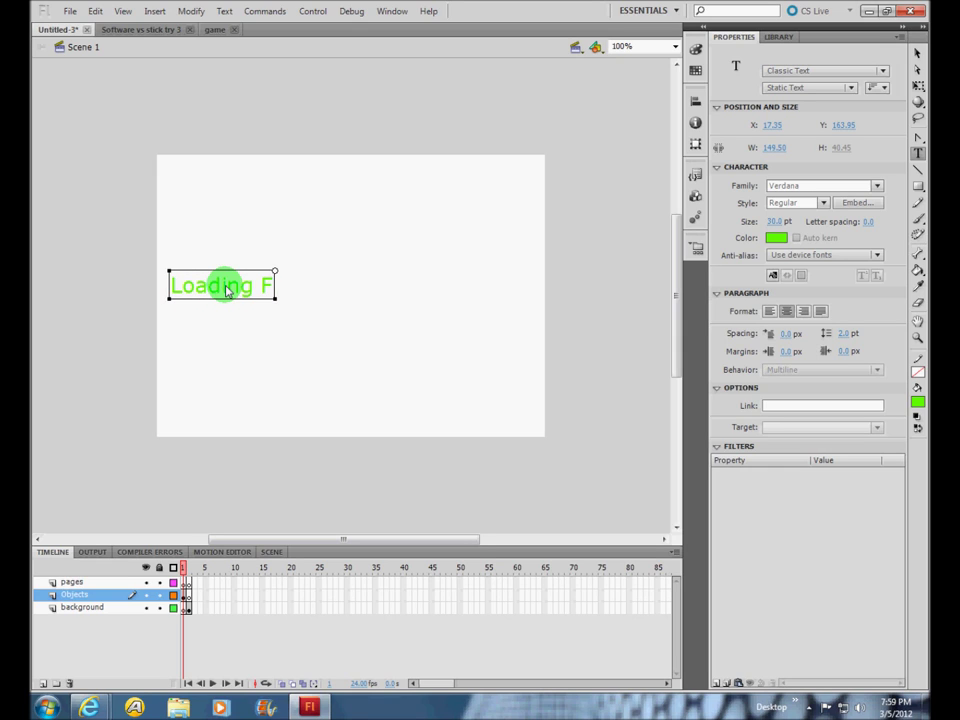
{"action": "type", "text": "lash Content"}
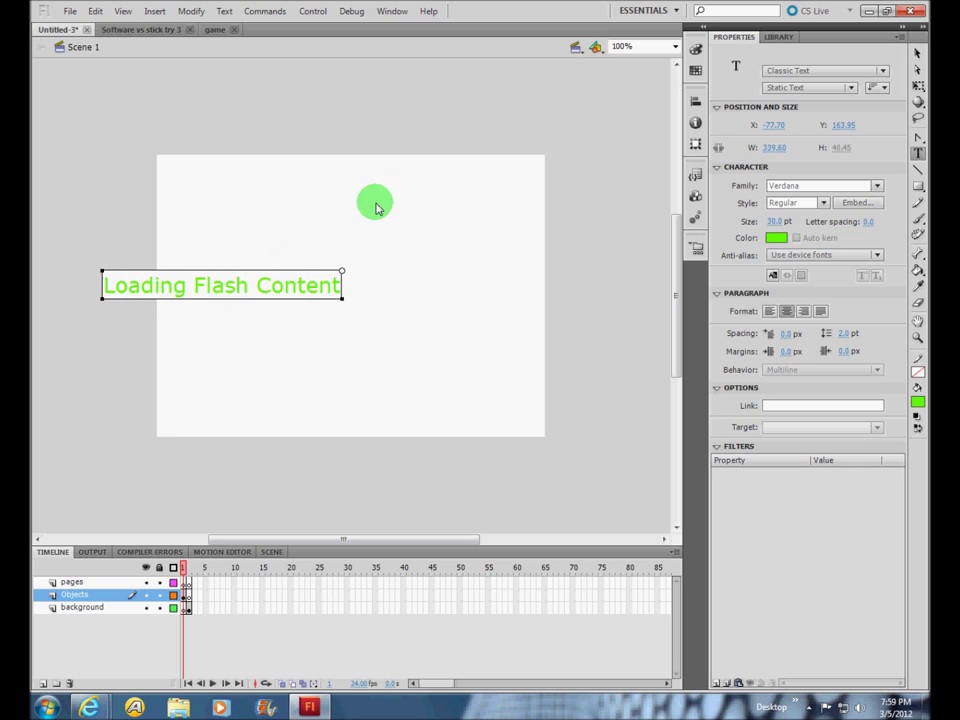
{"action": "left_click_drag", "start_coordinate": [240, 305], "coordinate": [360, 300]}
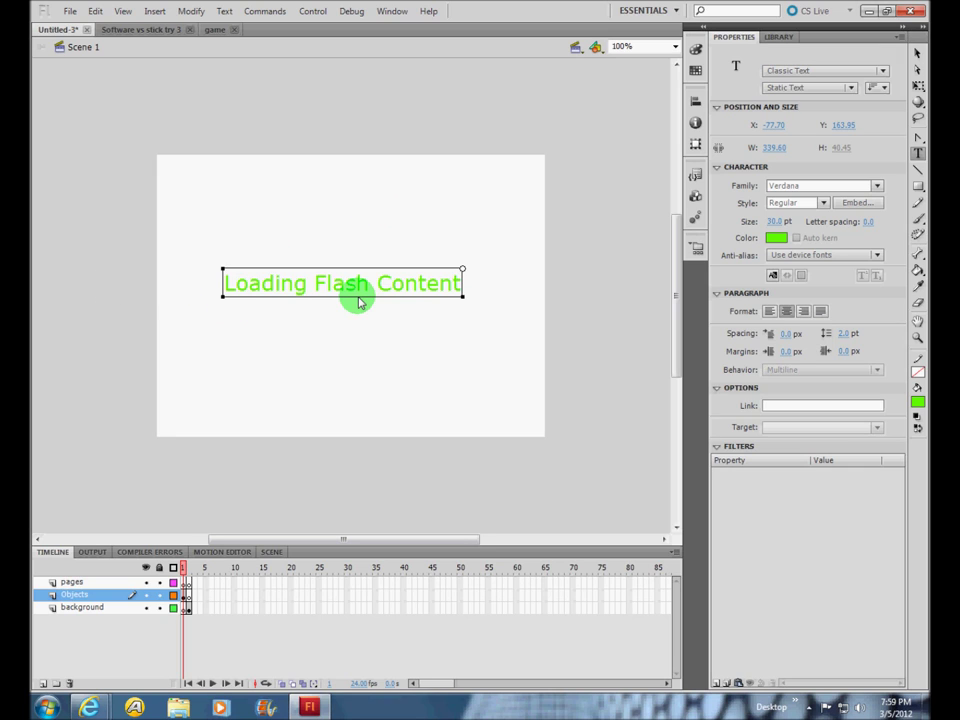
Step: Look through the User Interface components for the Loader, and close the components list without adding anything
{"action": "left_click", "coordinate": [697, 178]}
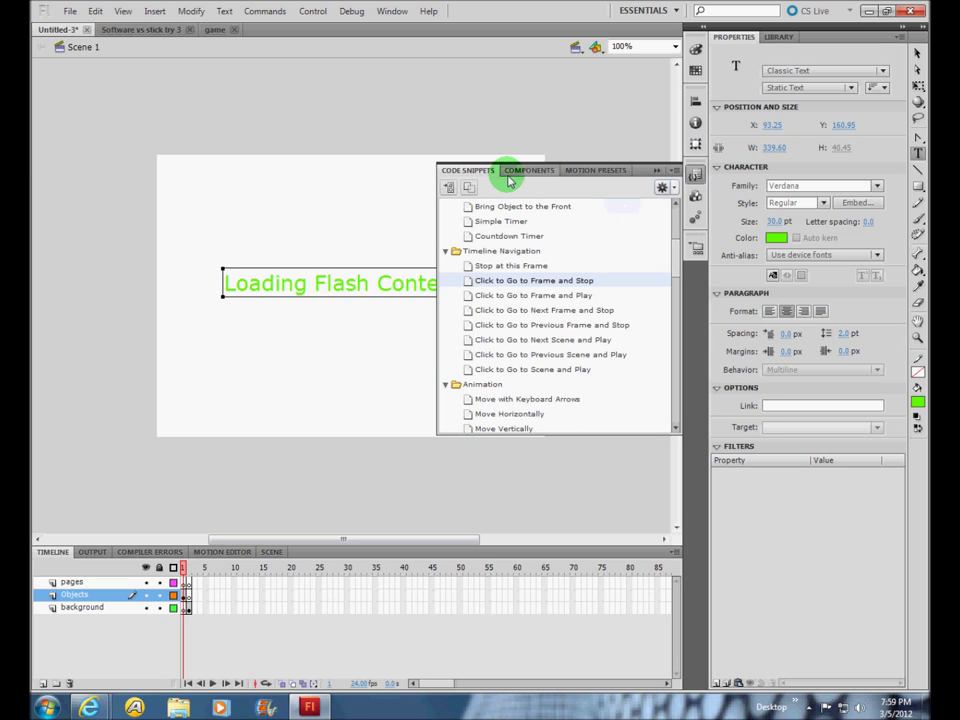
{"action": "left_click", "coordinate": [511, 175]}
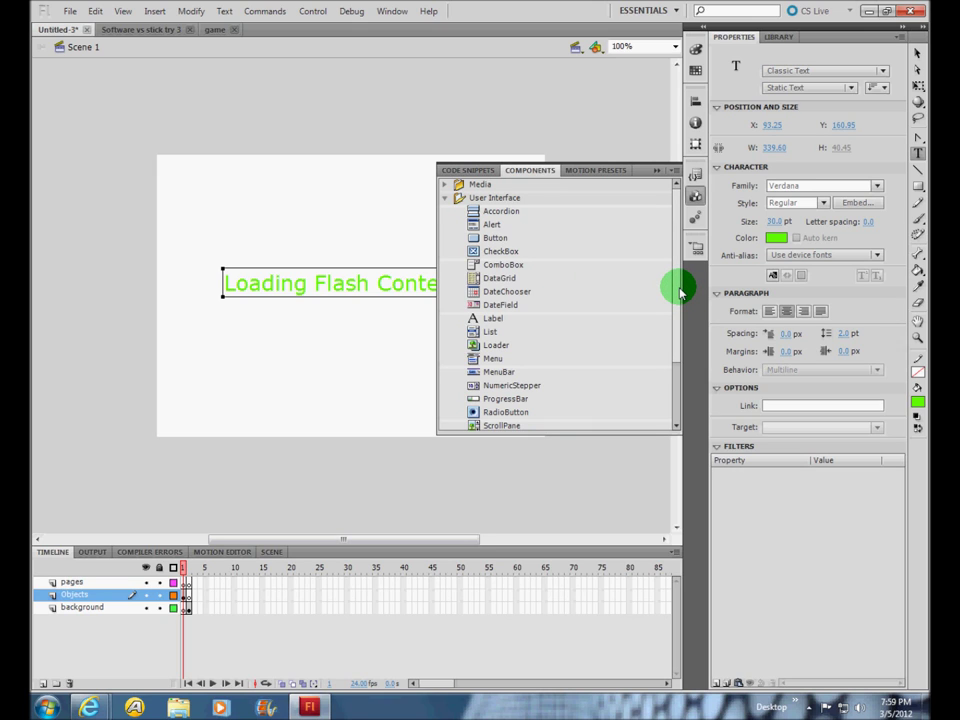
{"action": "left_click_drag", "start_coordinate": [677, 289], "coordinate": [683, 343]}
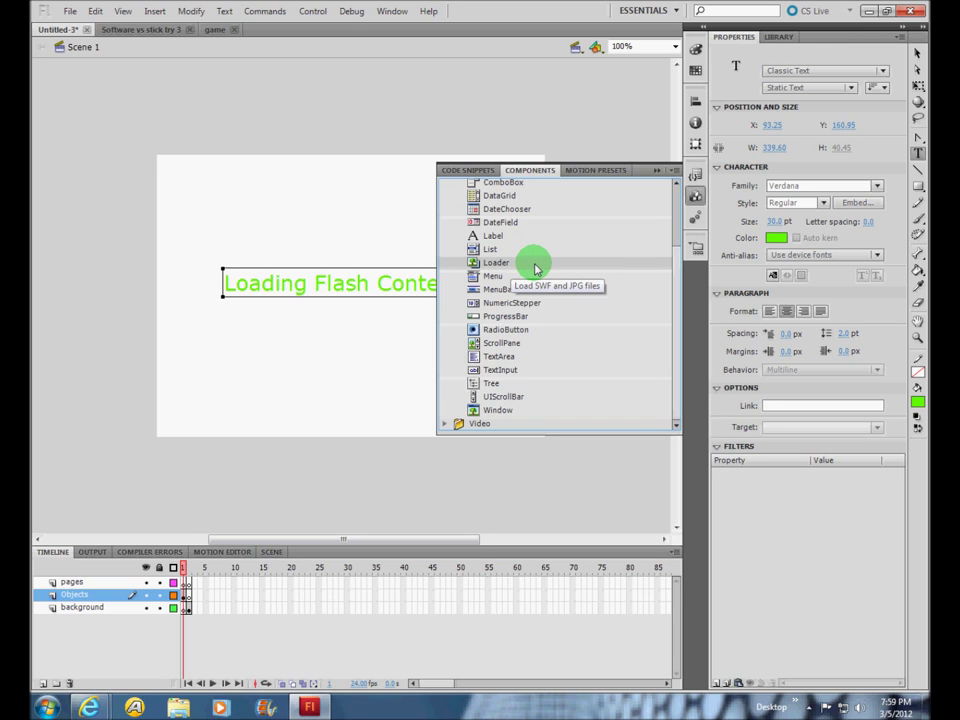
{"action": "left_click", "coordinate": [695, 197]}
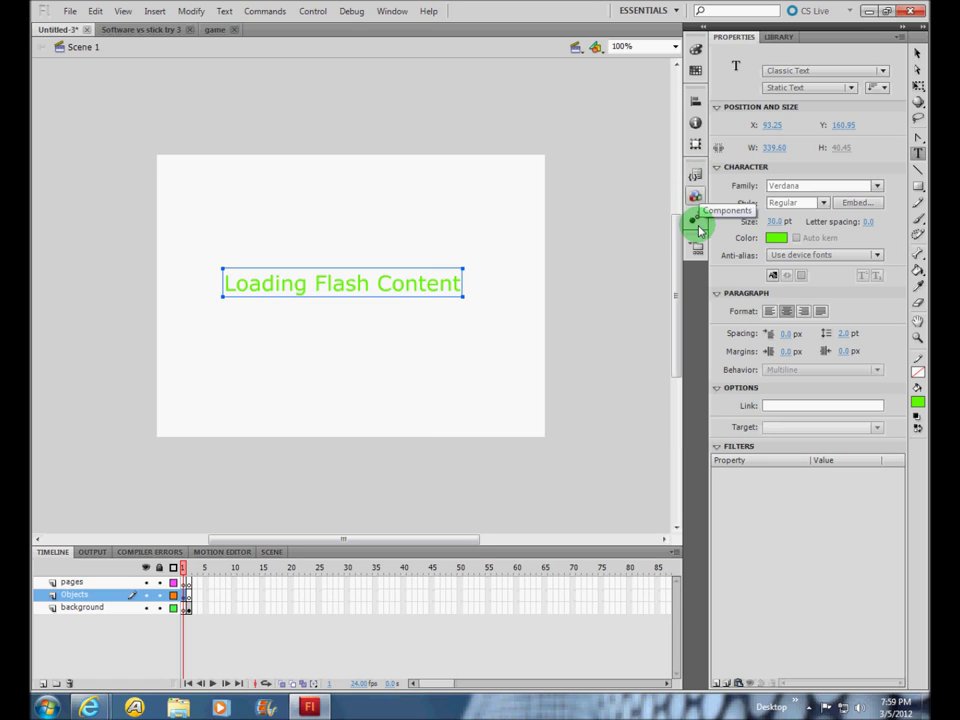
{"action": "left_click", "coordinate": [698, 226]}
{"action": "left_click", "coordinate": [698, 226]}
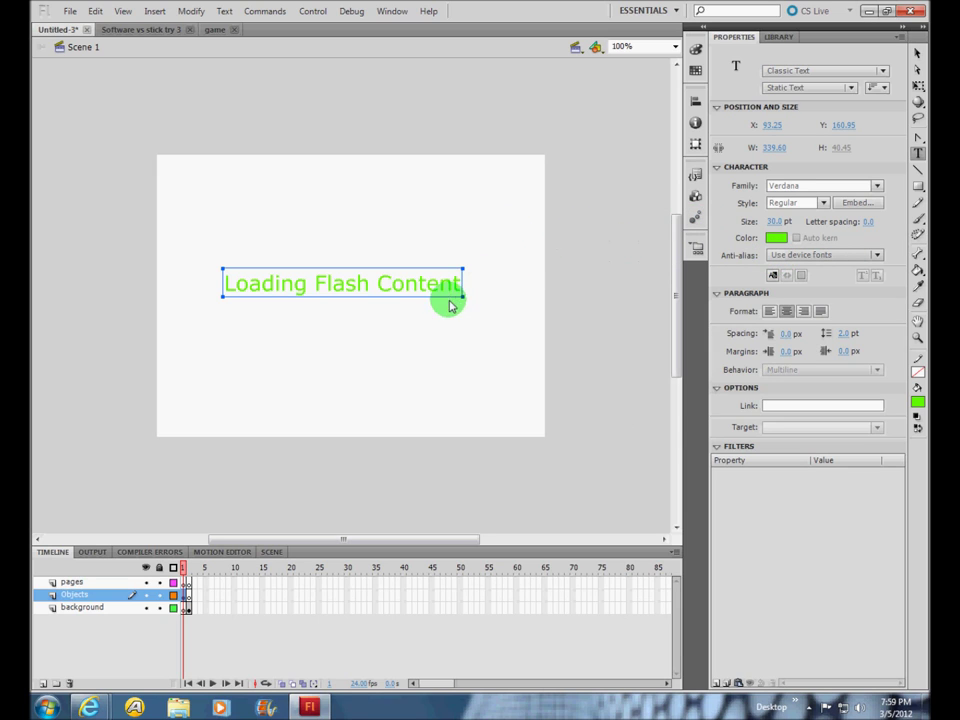
Step: Append "..." to the loading text and shift it to X about 102 so it sits near the stage's centre
{"action": "left_click", "coordinate": [405, 352]}
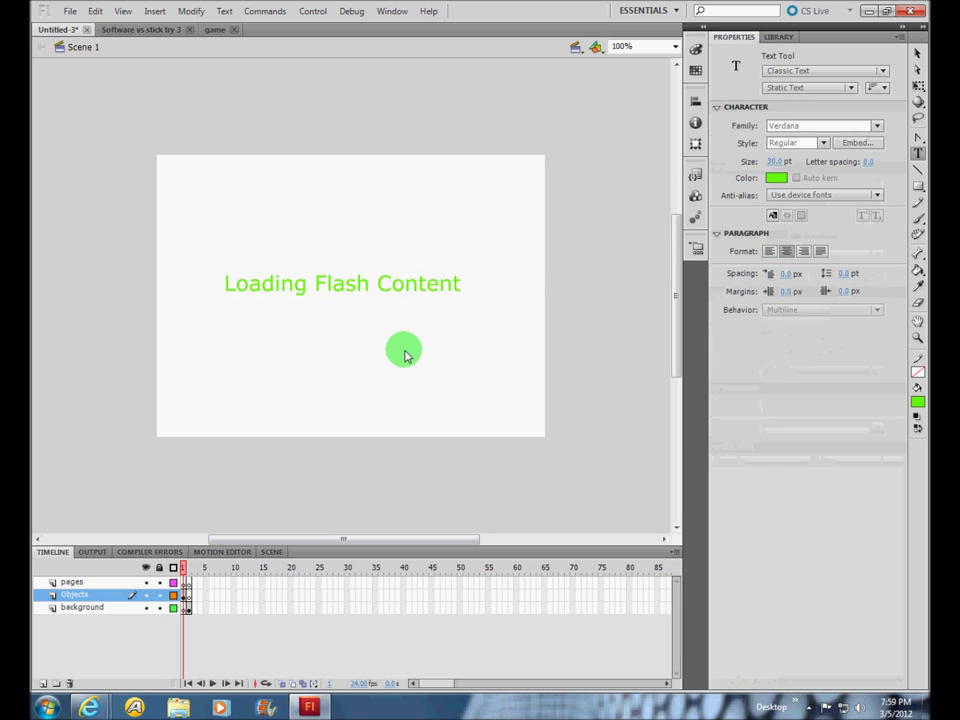
{"action": "left_click", "coordinate": [465, 284]}
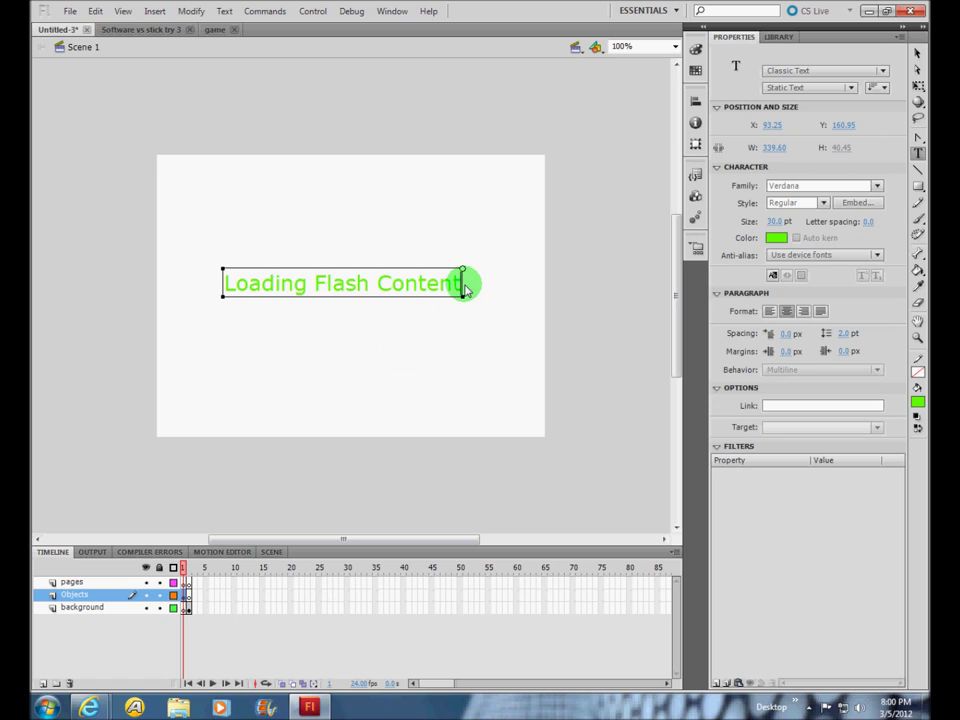
{"action": "type", "text": "..."}
{"action": "left_click", "coordinate": [917, 56]}
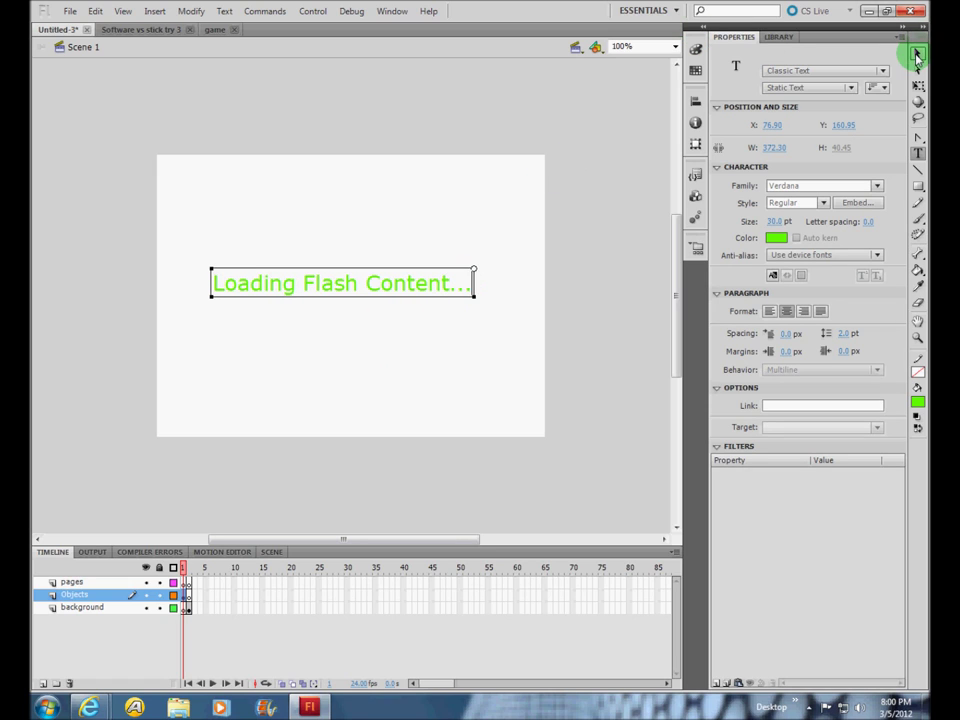
{"action": "left_click_drag", "start_coordinate": [386, 283], "coordinate": [402, 334]}
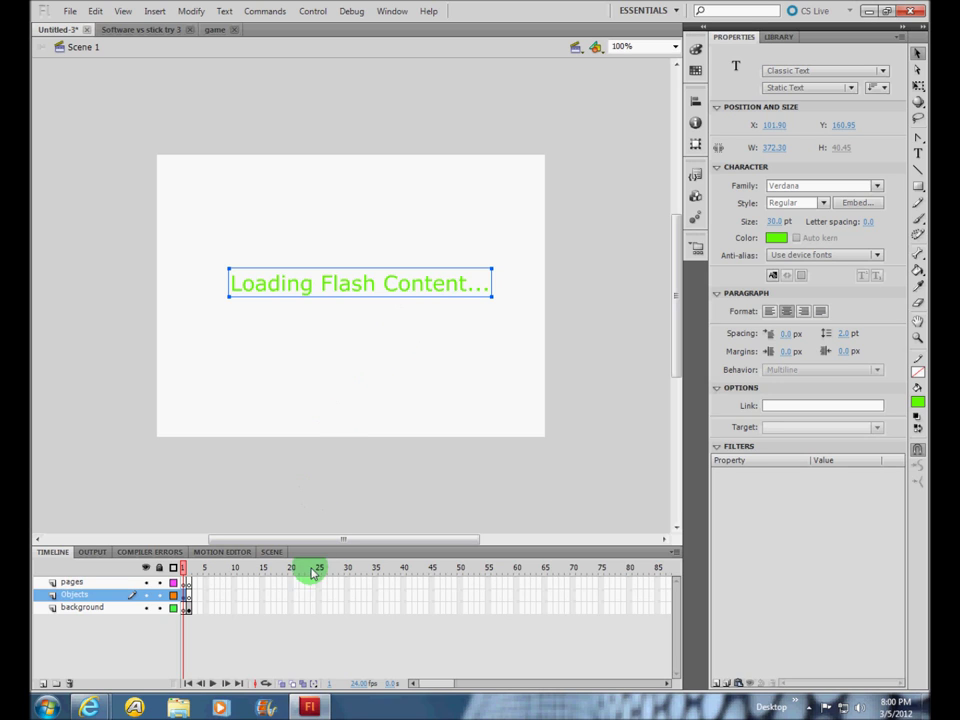
{"action": "left_click", "coordinate": [255, 529]}
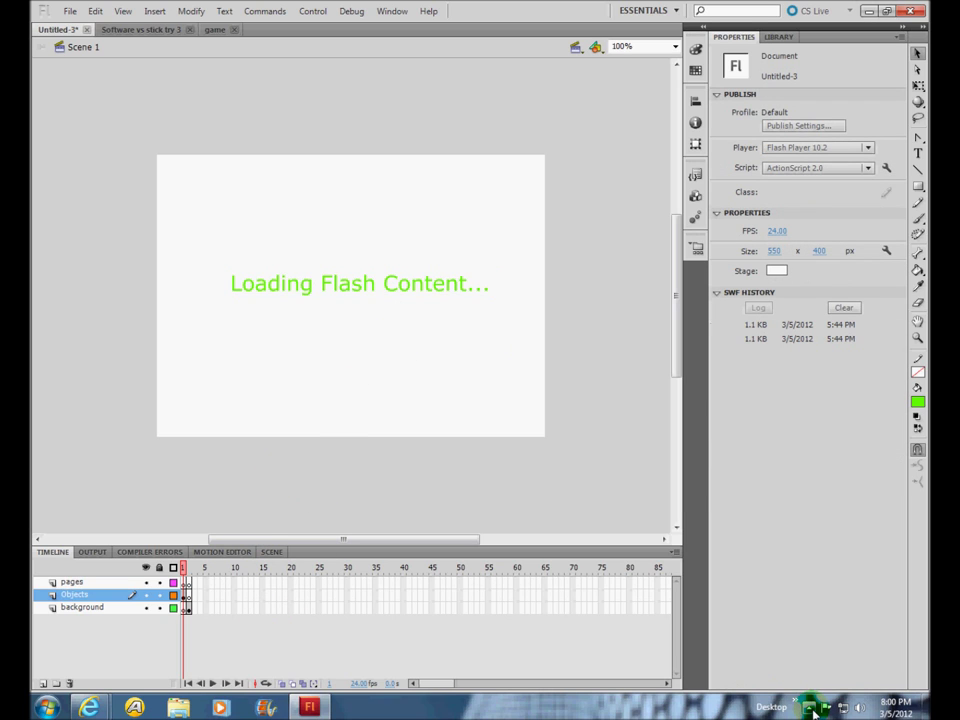
{"action": "left_click", "coordinate": [808, 708]}
{"action": "right_click", "coordinate": [773, 591]}
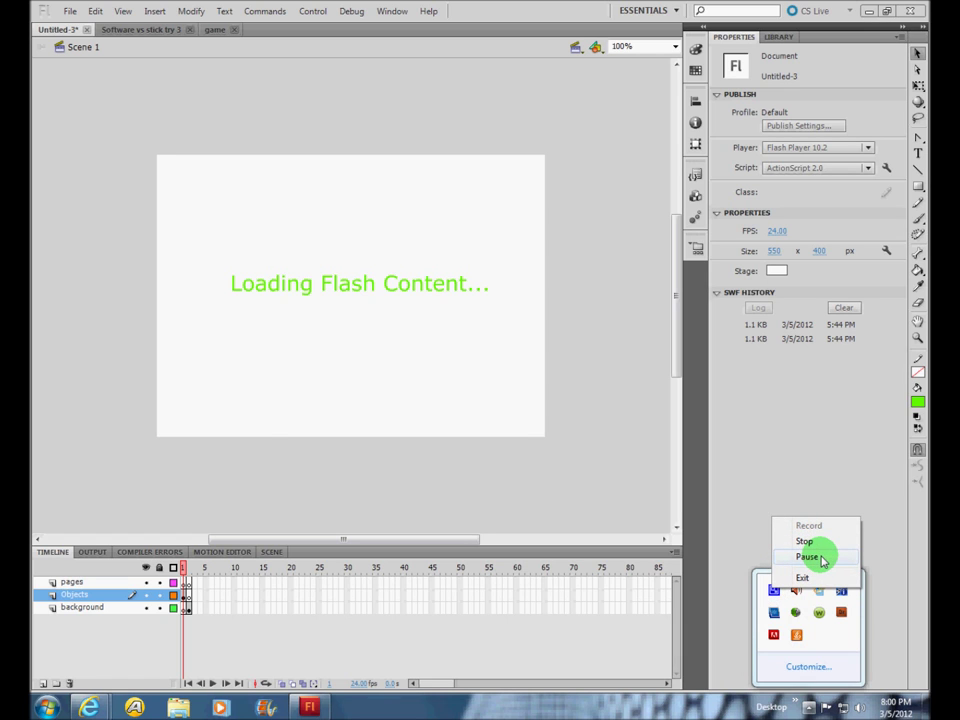
{"action": "left_click", "coordinate": [806, 557]}
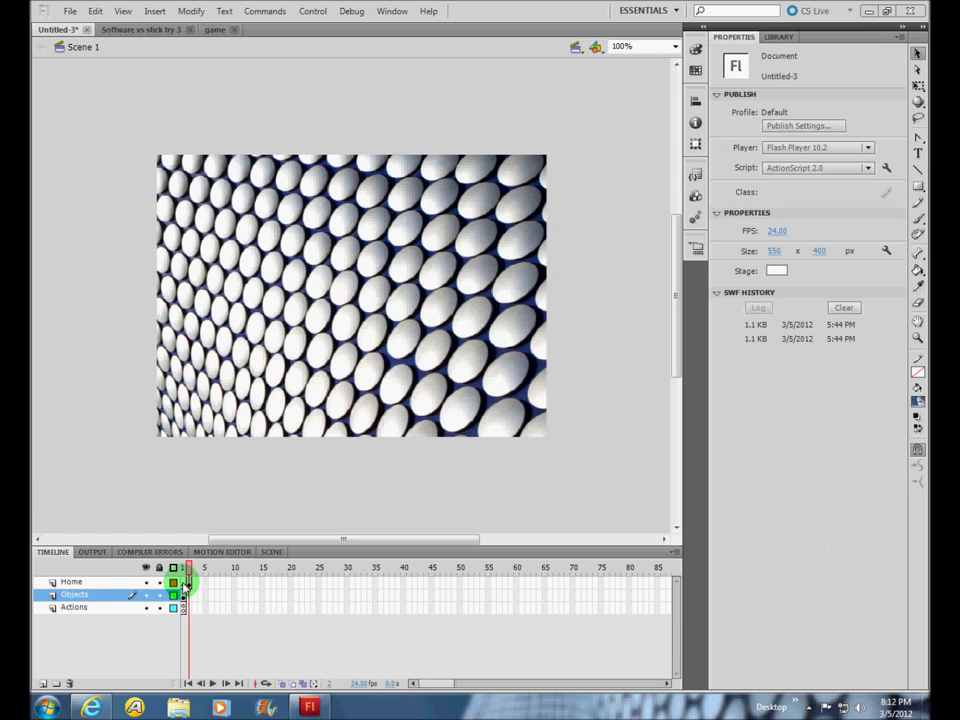
{"action": "left_click", "coordinate": [185, 568]}
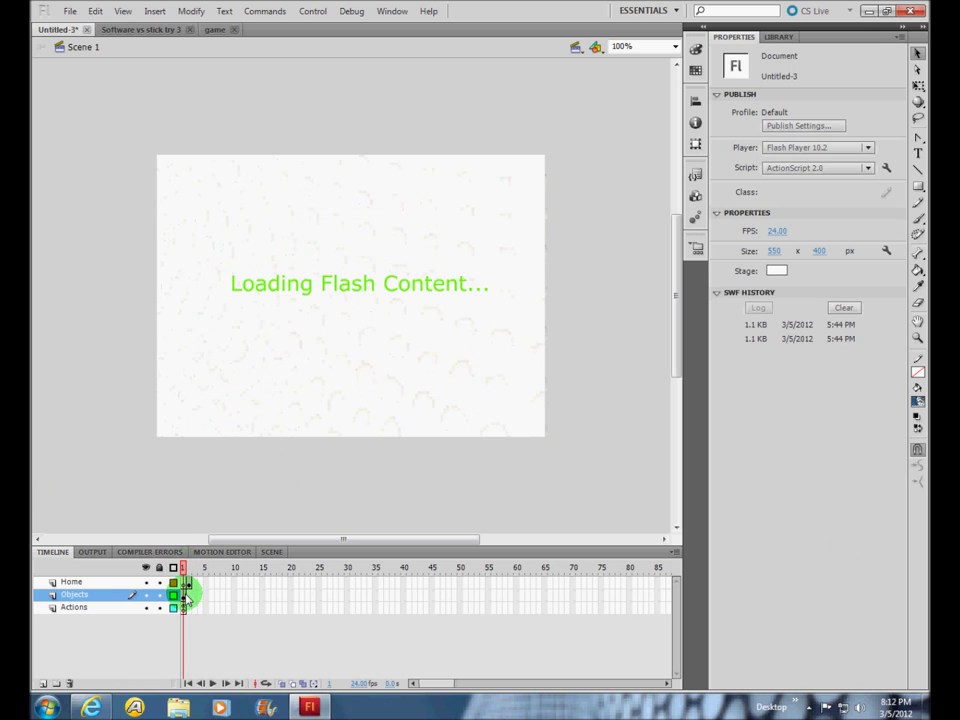
{"action": "left_click", "coordinate": [185, 600]}
{"action": "key", "text": "F9"}
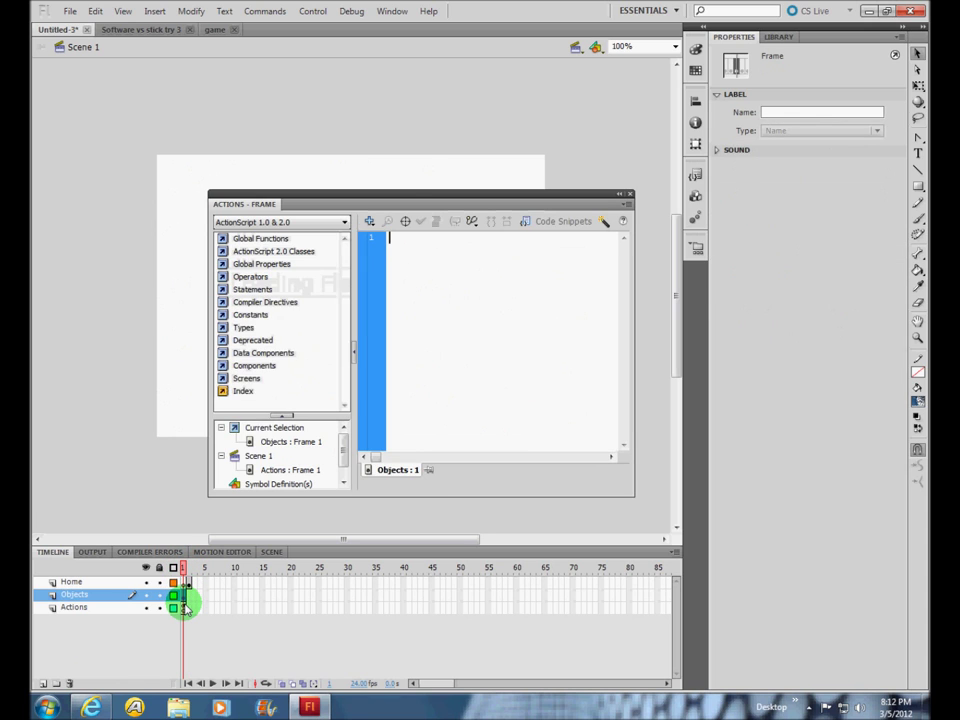
{"action": "left_click", "coordinate": [629, 193]}
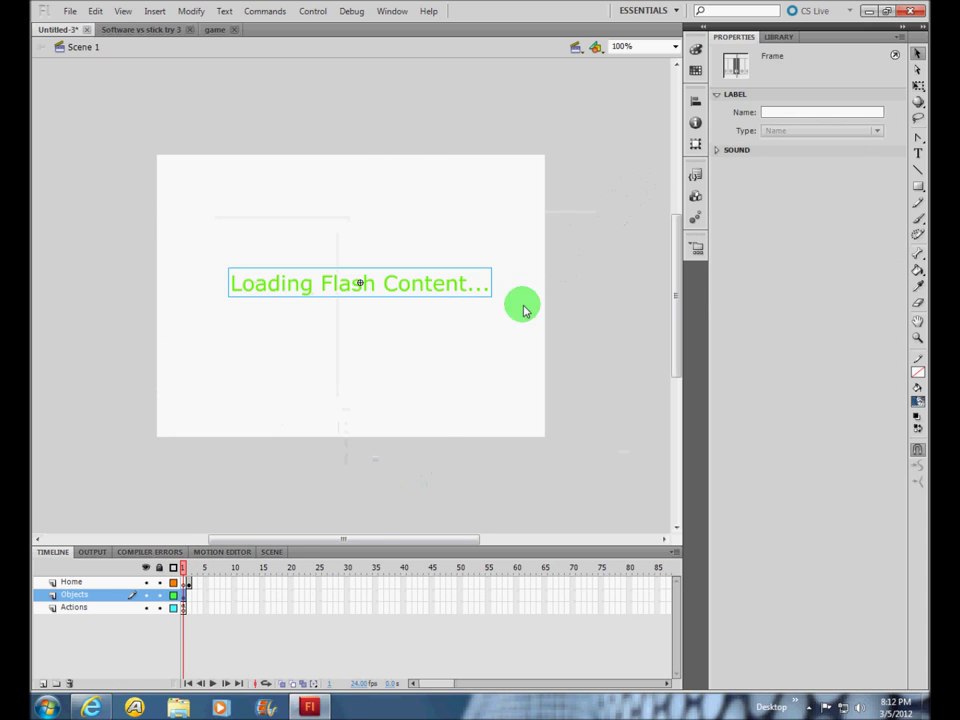
Step: Open the script on frame 1 of the Actions layer and put spaces around the equals sign in its onEnterFrame line
{"action": "left_click", "coordinate": [179, 607]}
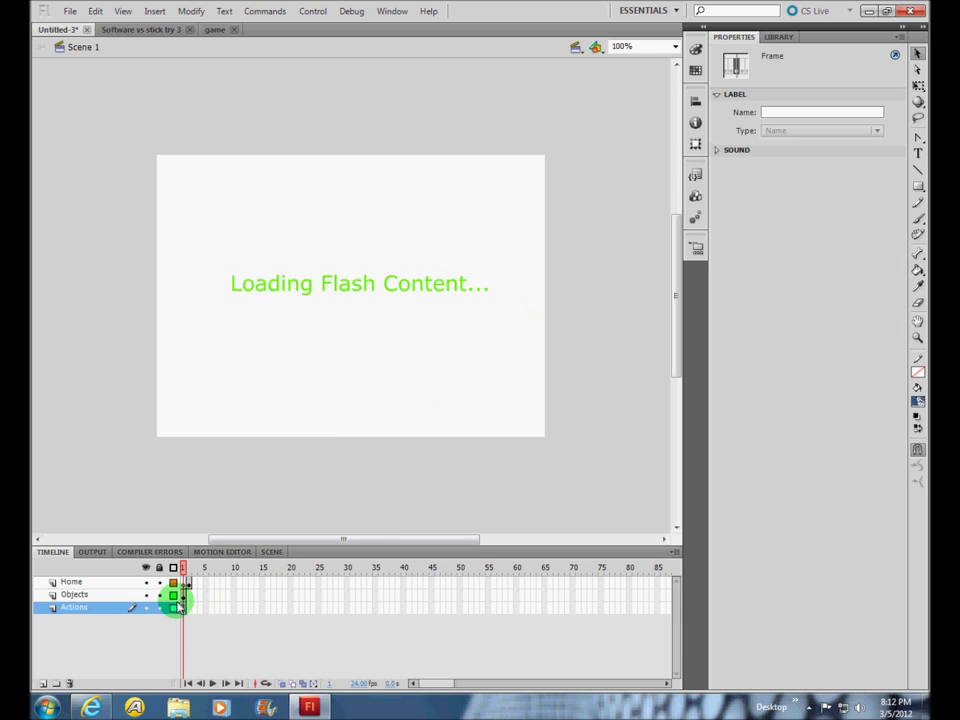
{"action": "key", "text": "F9"}
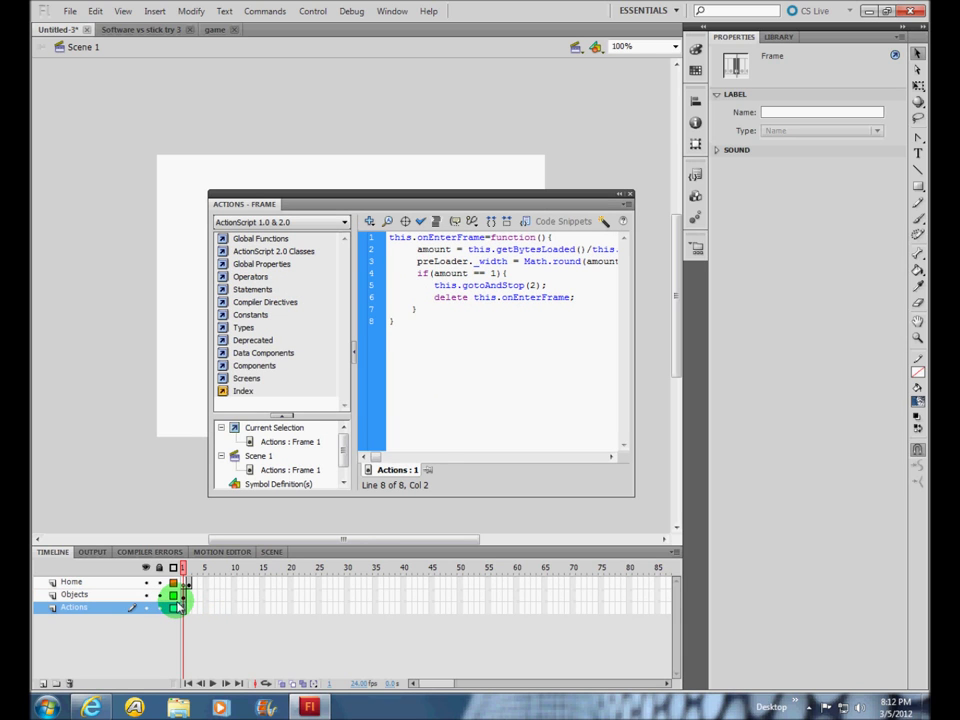
{"action": "left_click", "coordinate": [383, 455]}
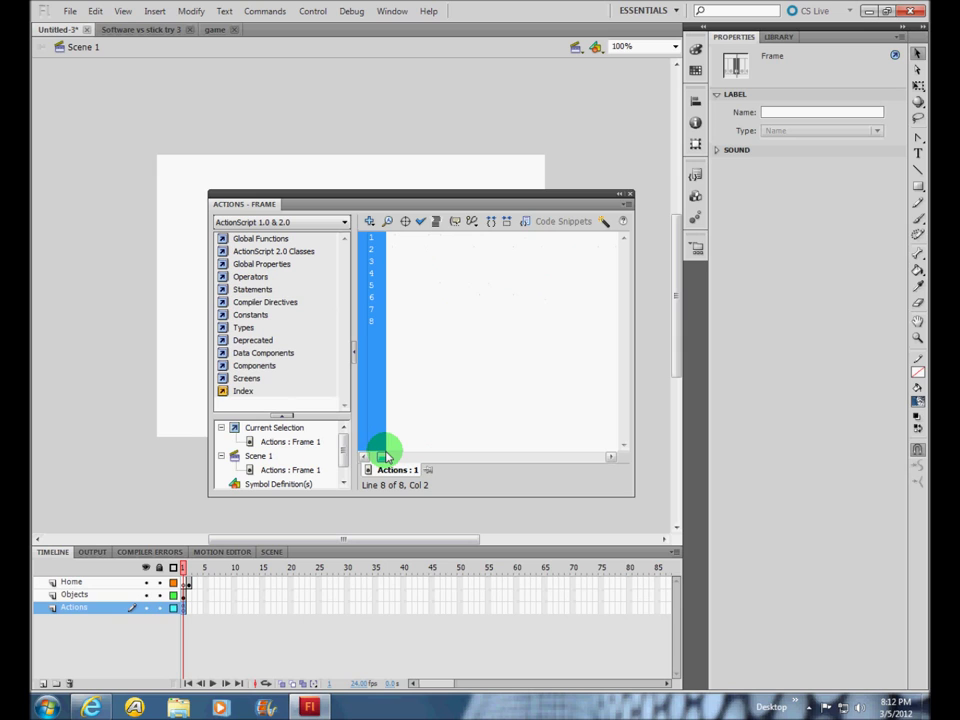
{"action": "left_click", "coordinate": [383, 455]}
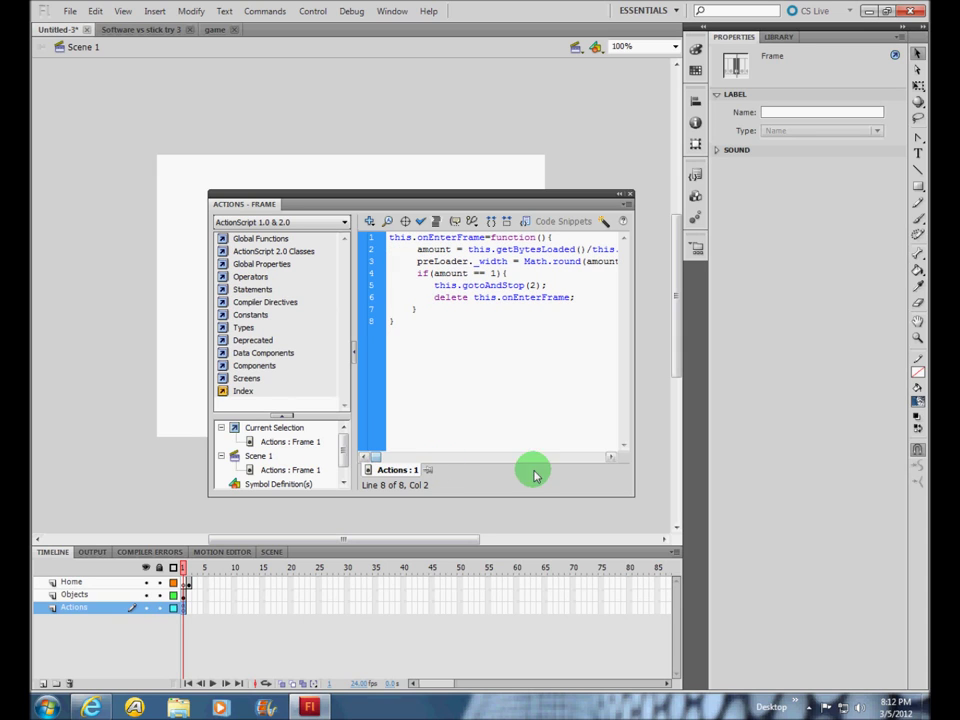
{"action": "left_click", "coordinate": [490, 221]}
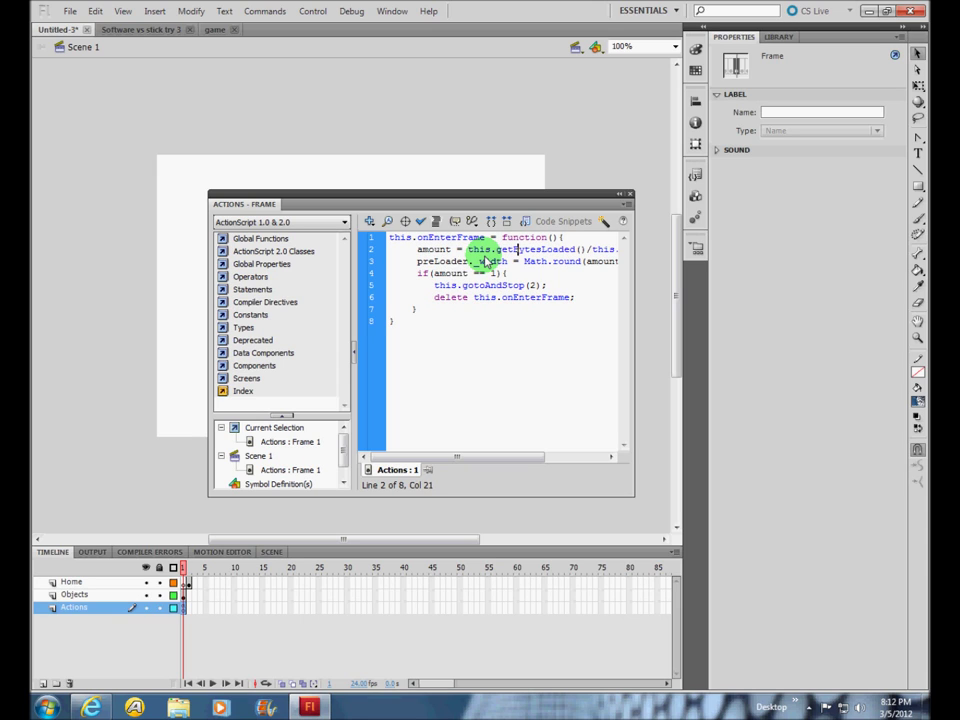
Step: Examine the rest of the amount and preLoader._width lines in the preloader script
{"action": "key", "text": "Right"}
{"action": "key", "text": "Right"}
{"action": "key", "text": "Right"}
{"action": "key", "text": "Right"}
{"action": "key", "text": "Right"}
{"action": "key", "text": "Right"}
{"action": "key", "text": "Right"}
{"action": "key", "text": "Right"}
{"action": "key", "text": "Right"}
{"action": "key", "text": "Right"}
{"action": "key", "text": "Right"}
{"action": "key", "text": "Right"}
{"action": "key", "text": "Right"}
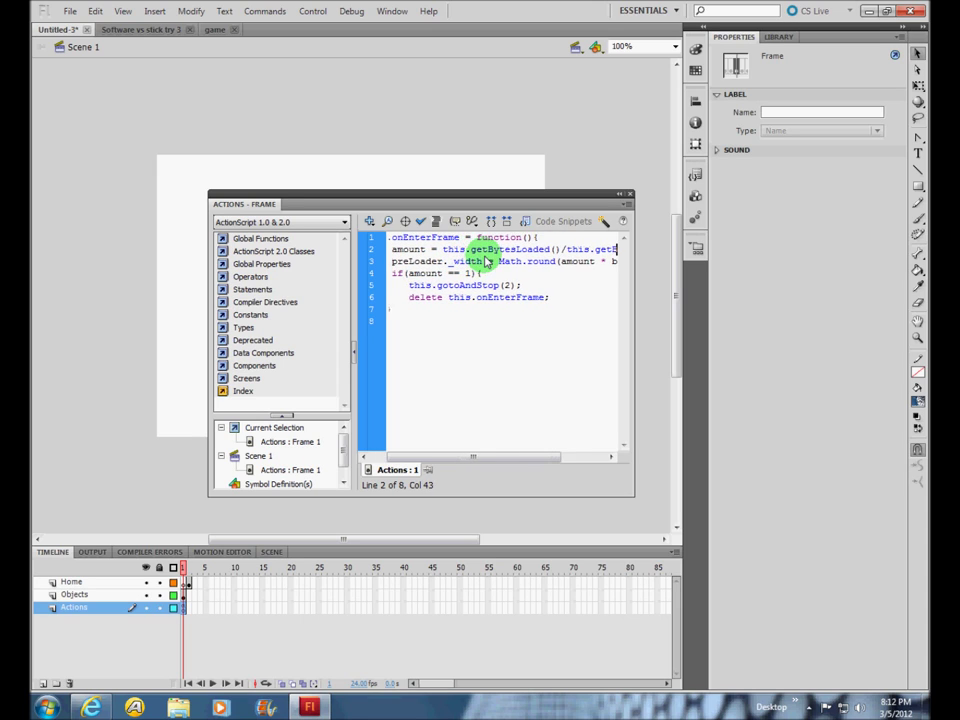
{"action": "key", "text": "Right"}
{"action": "key", "text": "Right"}
{"action": "key", "text": "Right"}
{"action": "key", "text": "Right"}
{"action": "key", "text": "Right"}
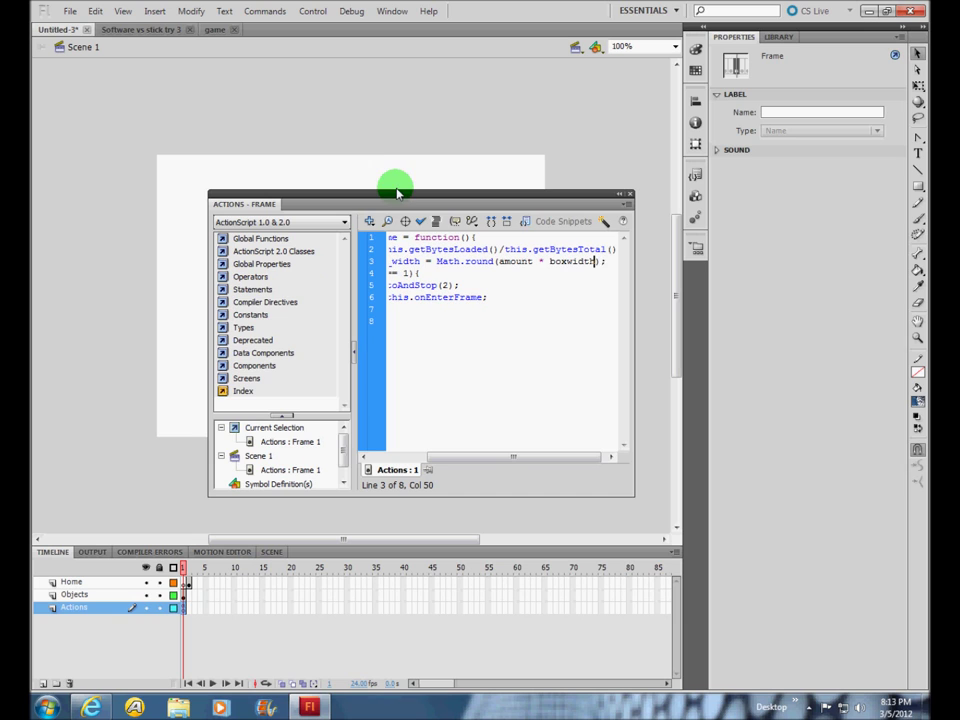
Step: Uncover the stage and set the width of the "Loading Flash Content..." movie clip to 372
{"action": "left_click_drag", "start_coordinate": [397, 197], "coordinate": [383, 355]}
{"action": "left_click", "coordinate": [381, 285]}
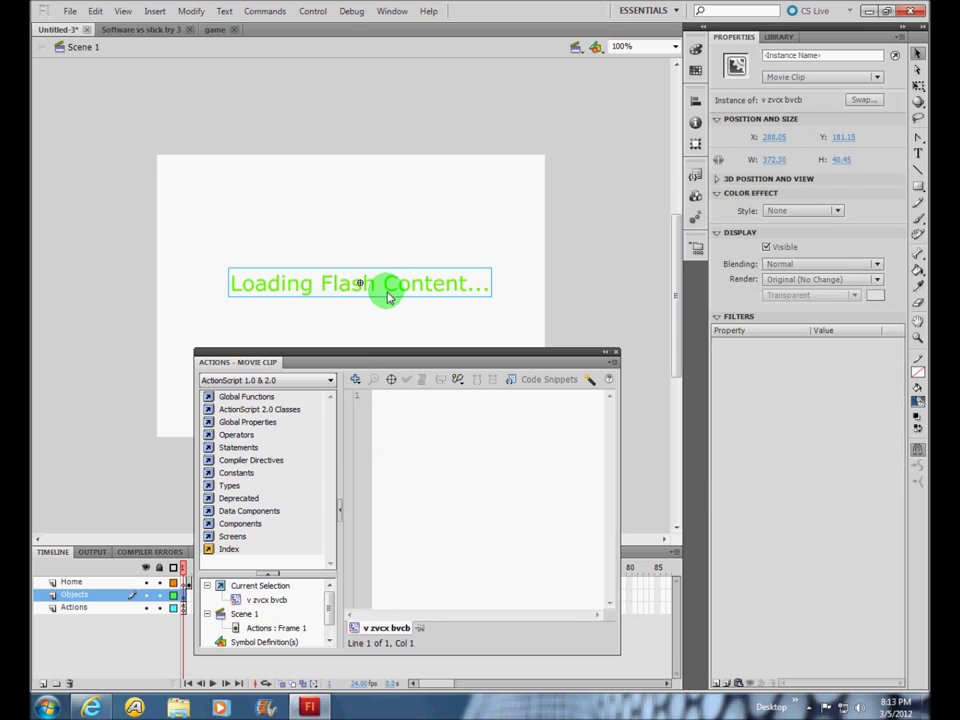
{"action": "left_click", "coordinate": [778, 160]}
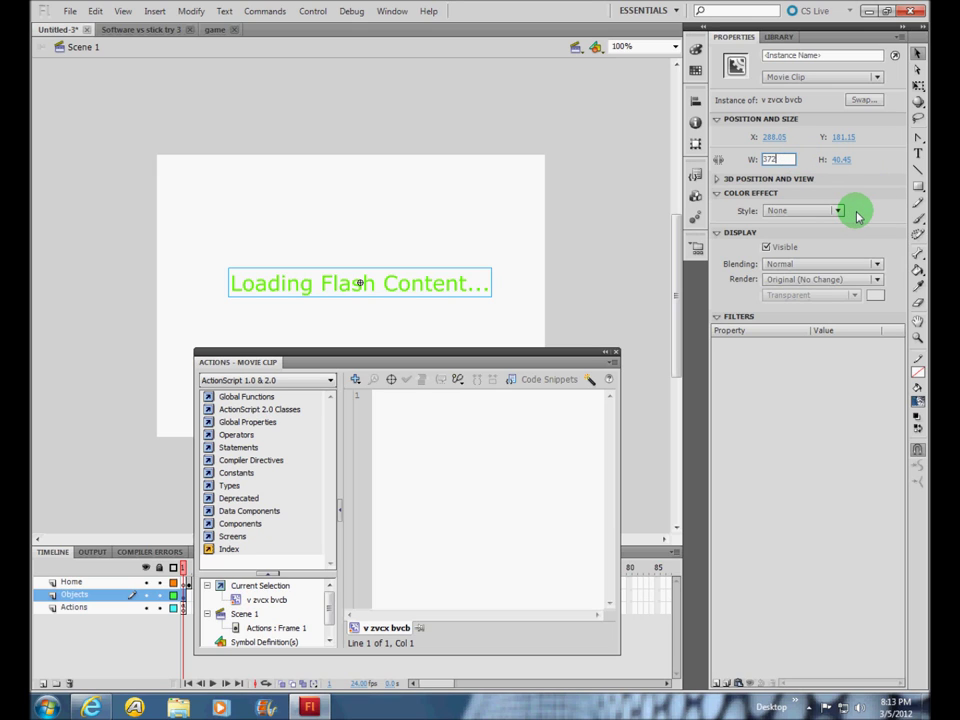
{"action": "left_click", "coordinate": [640, 675]}
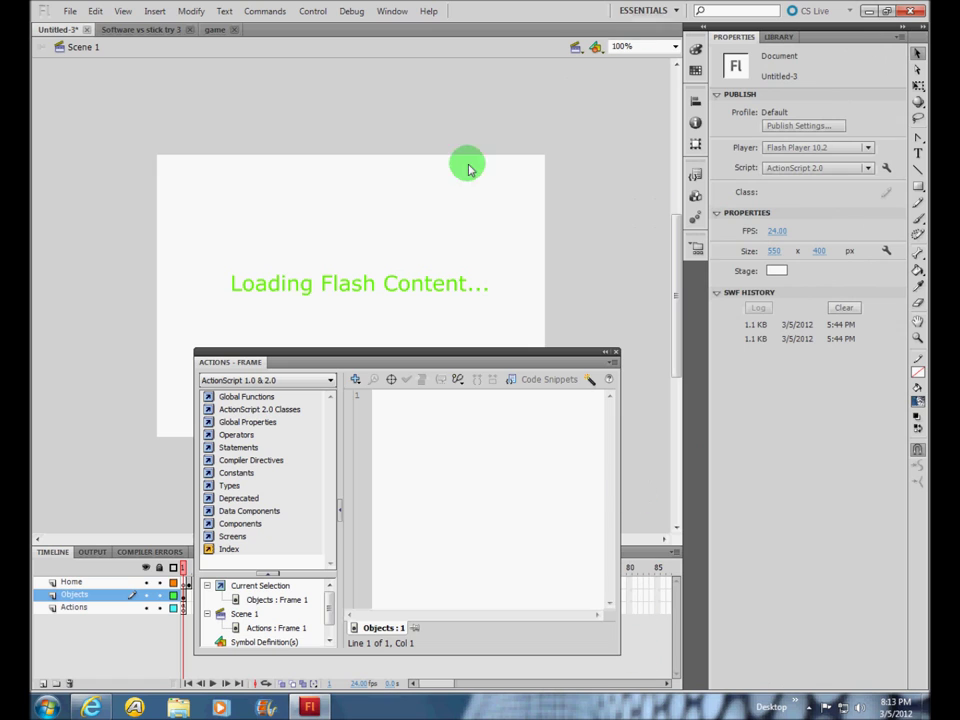
{"action": "left_click", "coordinate": [440, 287]}
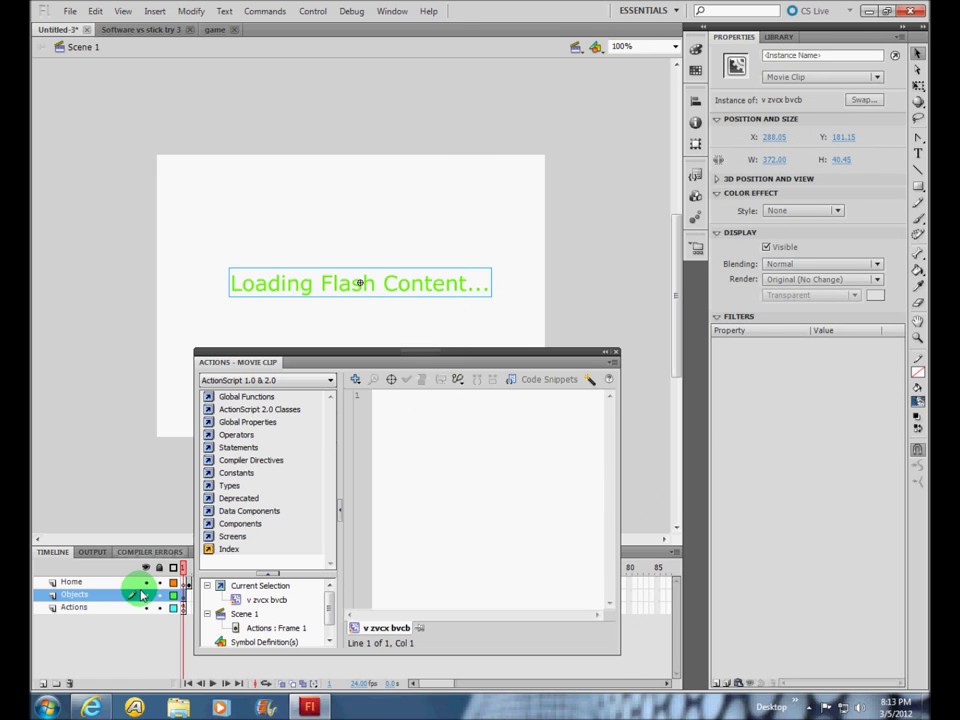
Step: In the Actions layer's frame 1 script, replace boxwidth with 372 and the gotoAndStop frame number with empty quotes
{"action": "left_click", "coordinate": [181, 607]}
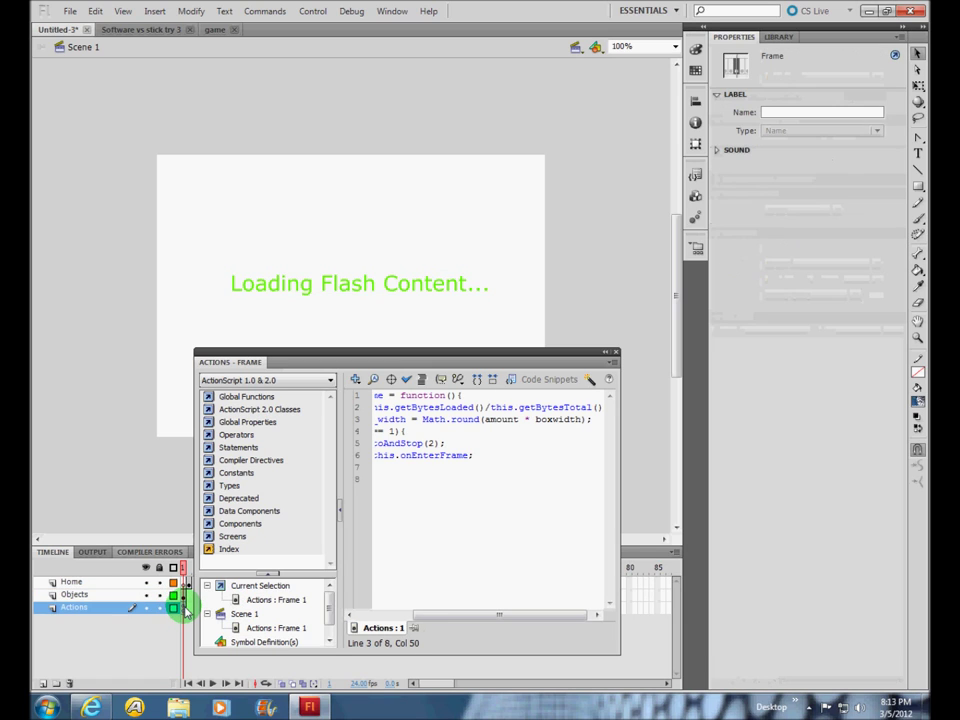
{"action": "left_click", "coordinate": [590, 421]}
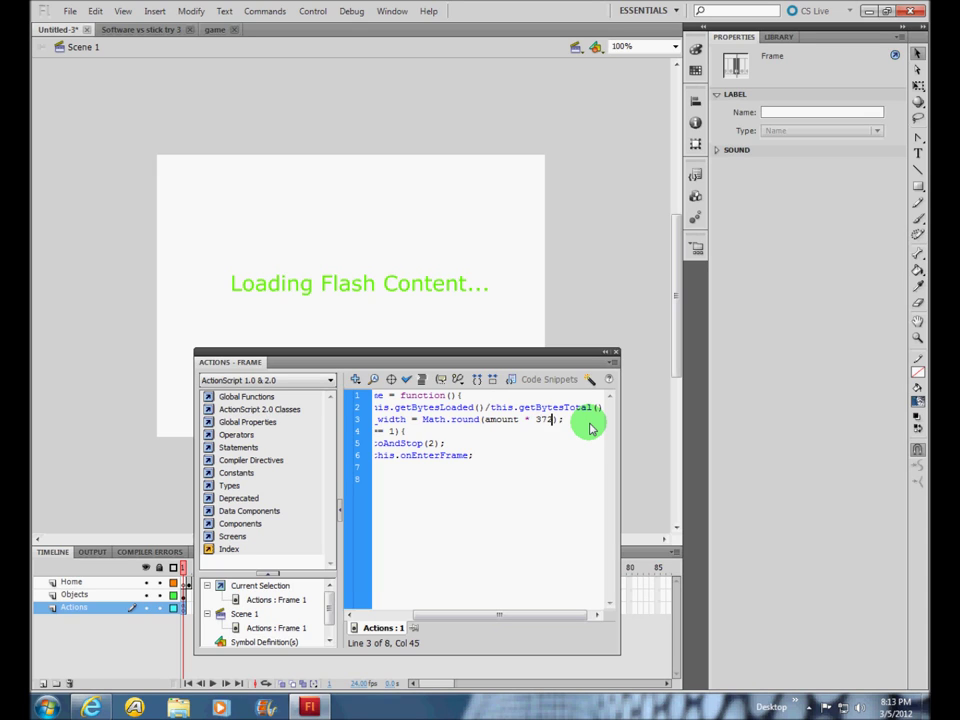
{"action": "left_click_drag", "start_coordinate": [533, 617], "coordinate": [470, 612]}
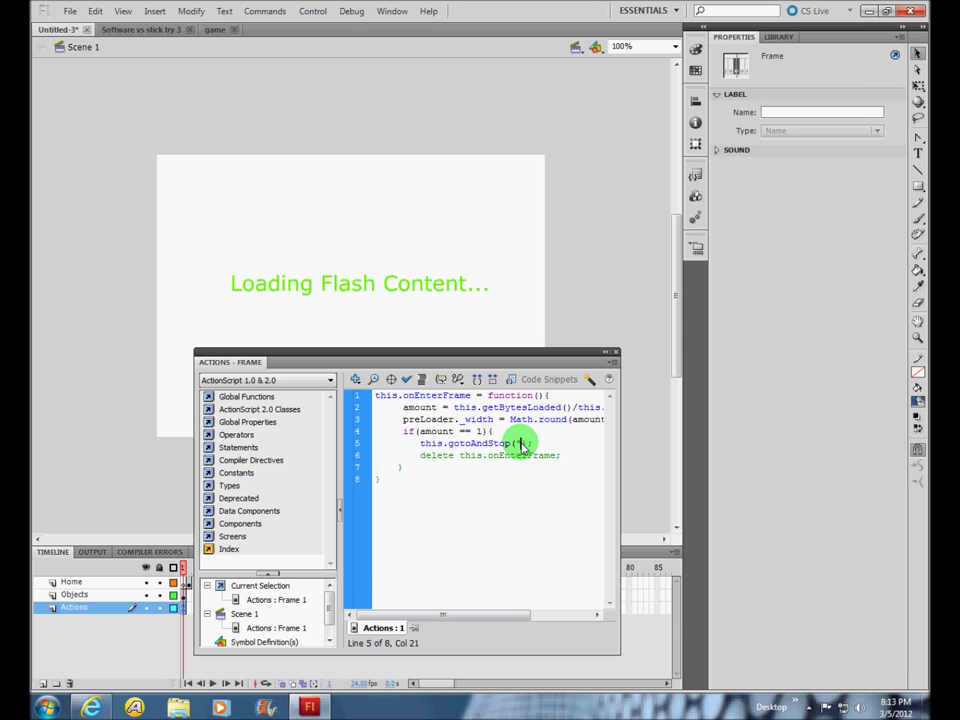
{"action": "left_click", "coordinate": [616, 352]}
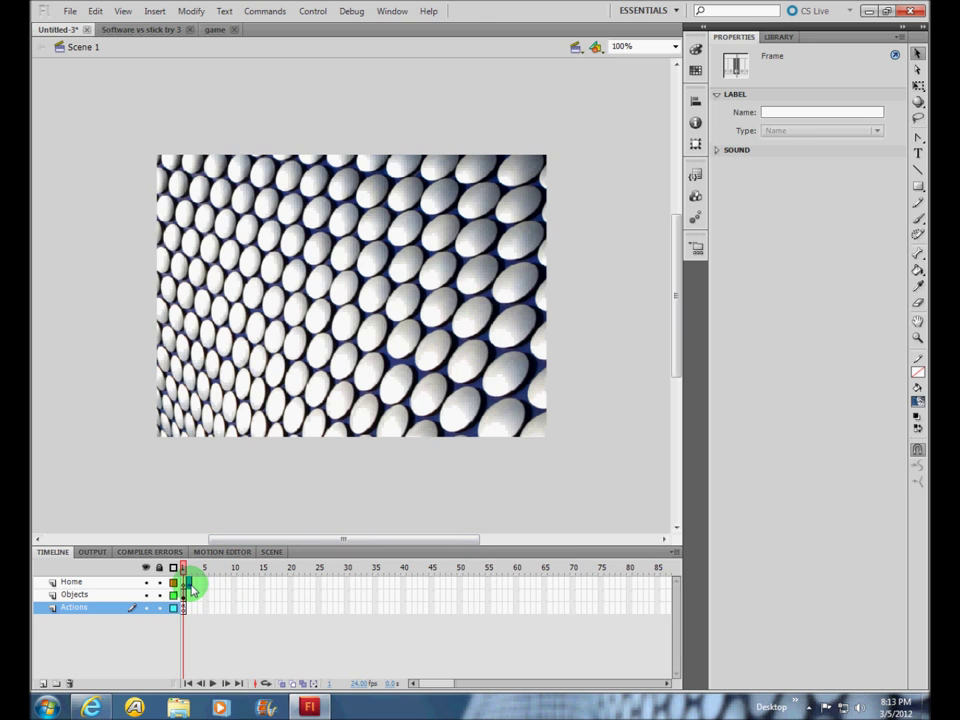
Step: Compare the contents of frames 1 and 2 and check the Home and Actions layers in the timeline
{"action": "left_click", "coordinate": [187, 581]}
{"action": "left_click_drag", "start_coordinate": [193, 567], "coordinate": [189, 566]}
{"action": "left_click", "coordinate": [238, 512]}
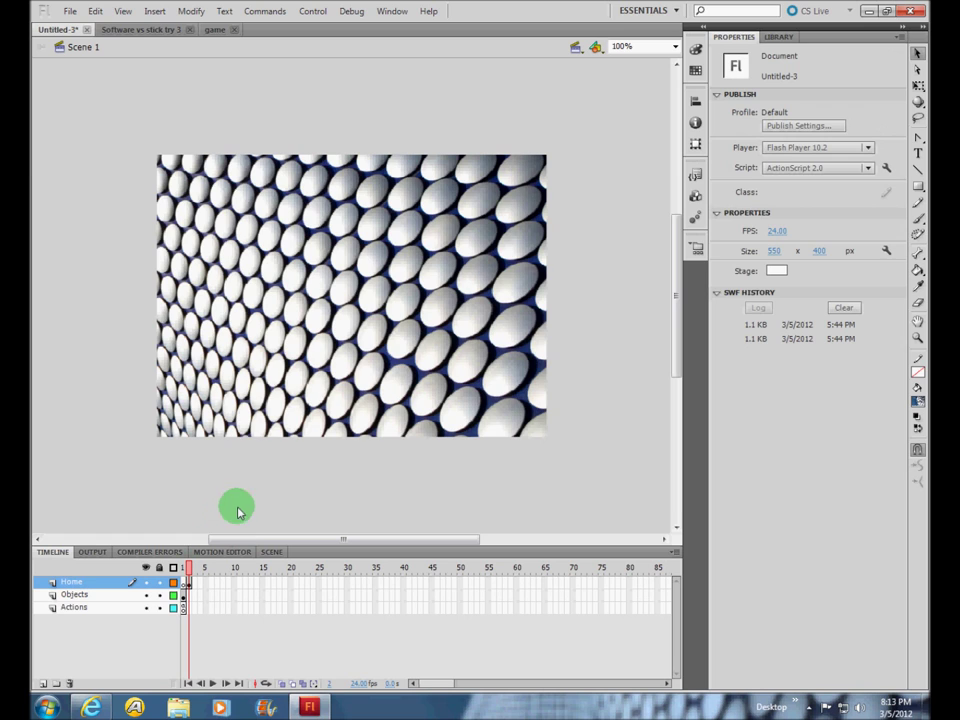
{"action": "left_click", "coordinate": [253, 377]}
{"action": "left_click", "coordinate": [249, 648]}
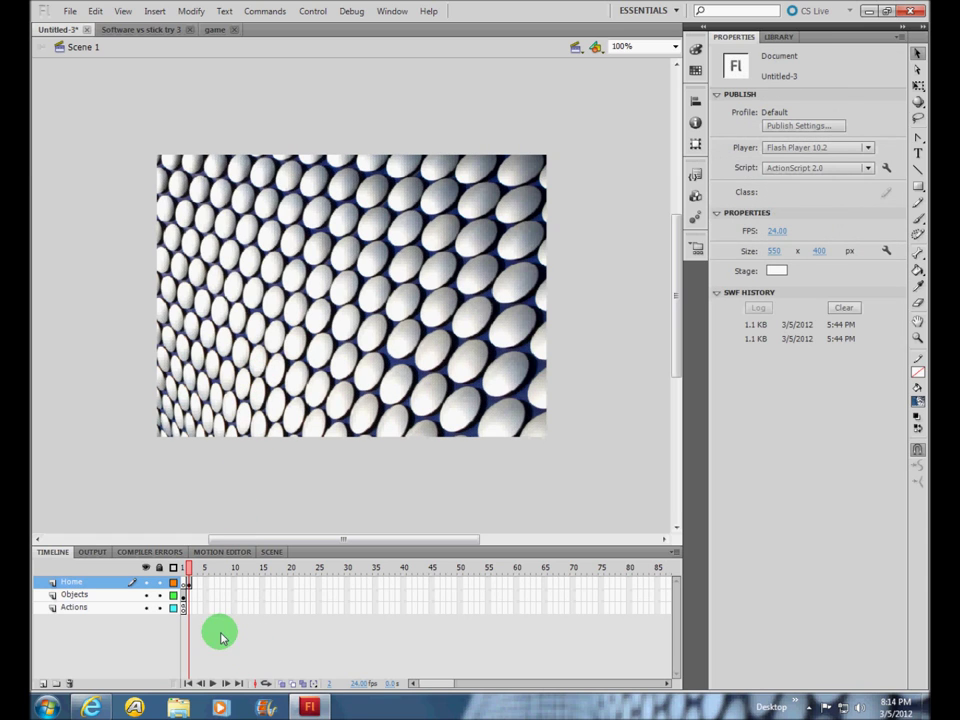
{"action": "left_click", "coordinate": [75, 607]}
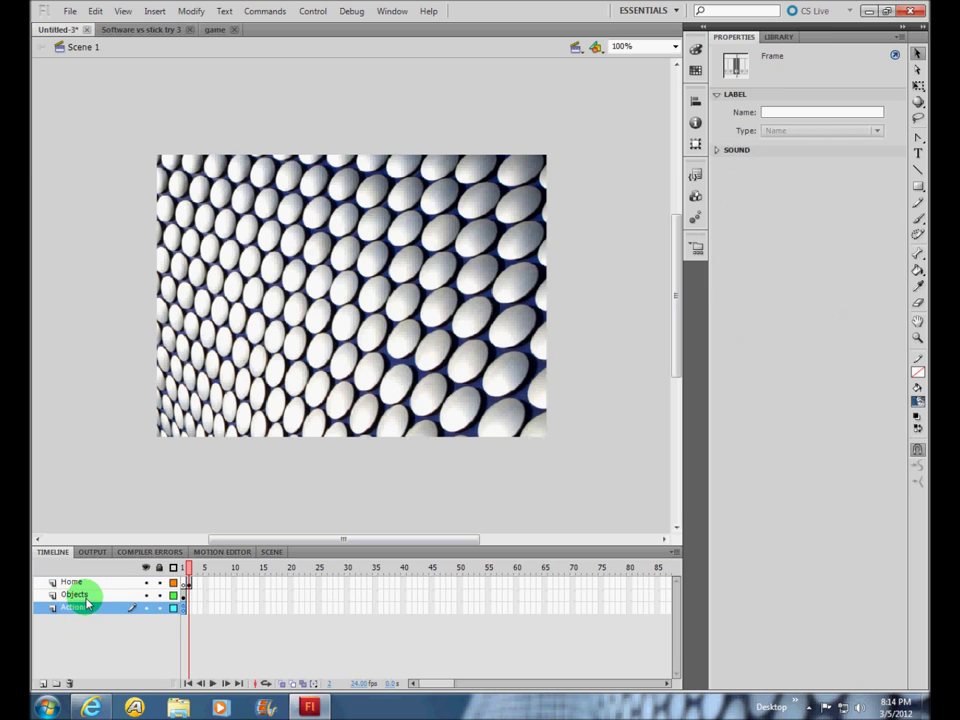
{"action": "left_click", "coordinate": [71, 581]}
{"action": "left_click", "coordinate": [128, 632]}
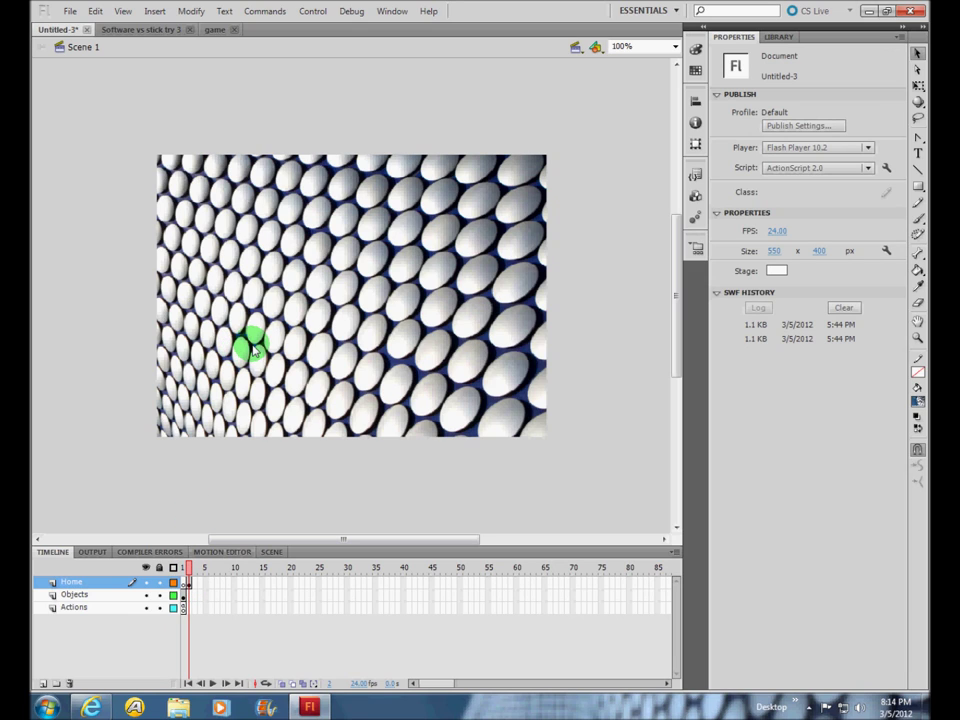
{"action": "left_click", "coordinate": [184, 568]}
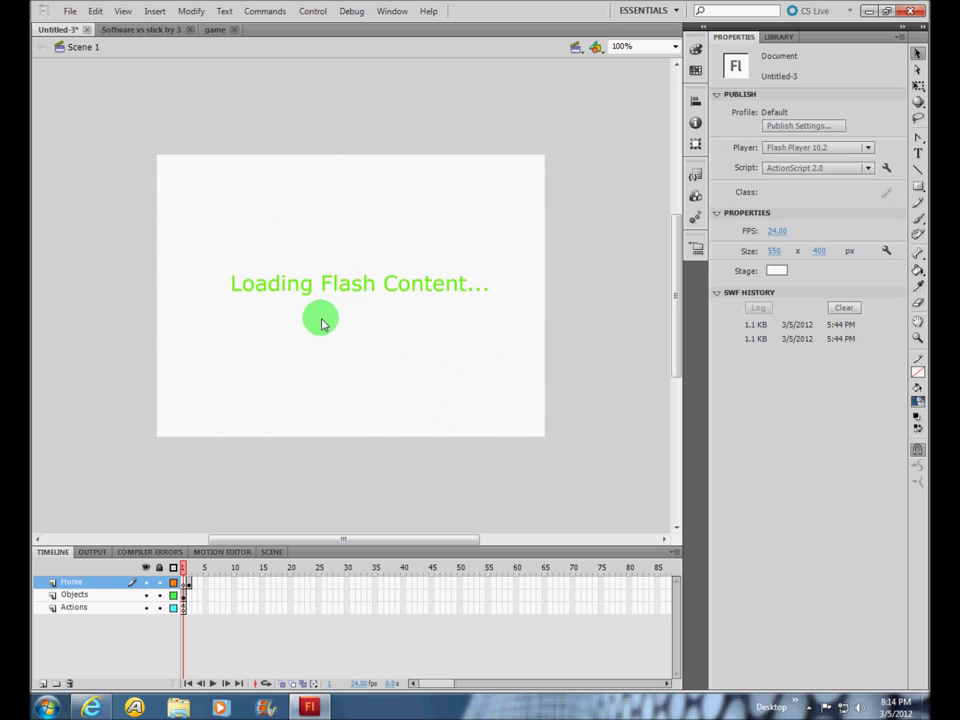
{"action": "left_click", "coordinate": [184, 608]}
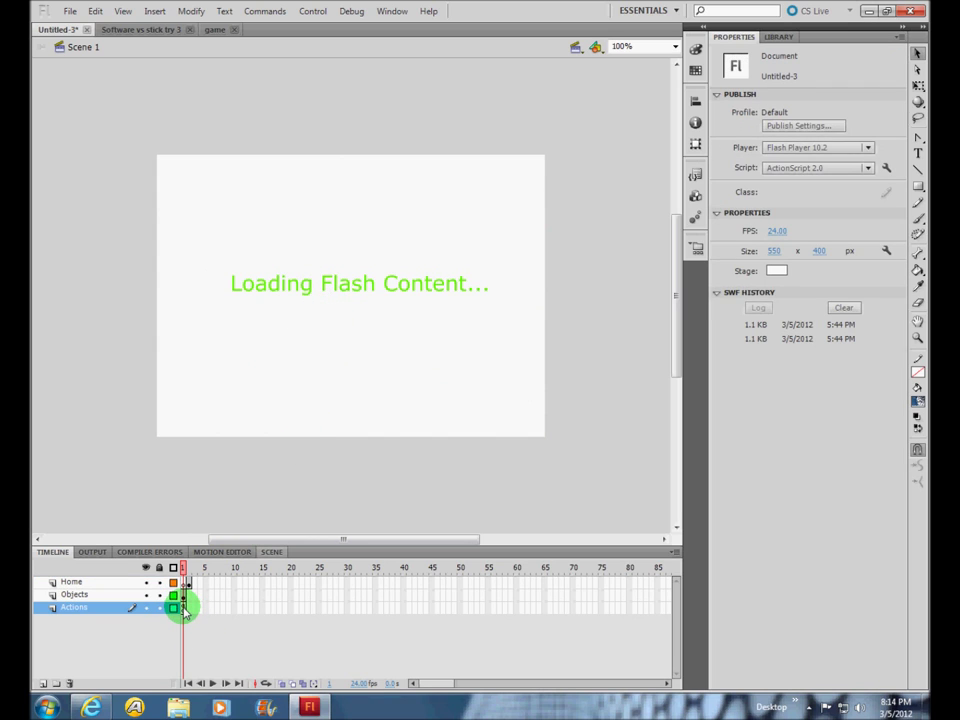
Step: Label frame 2 of the Home layer "home"
{"action": "left_click_drag", "start_coordinate": [180, 568], "coordinate": [190, 568]}
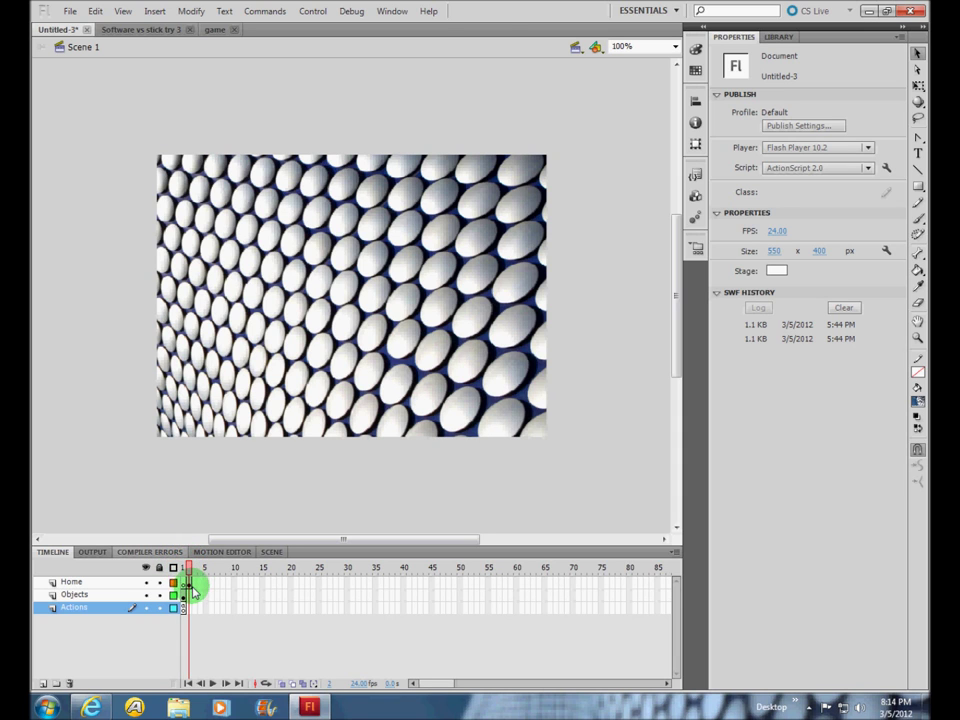
{"action": "left_click", "coordinate": [189, 584]}
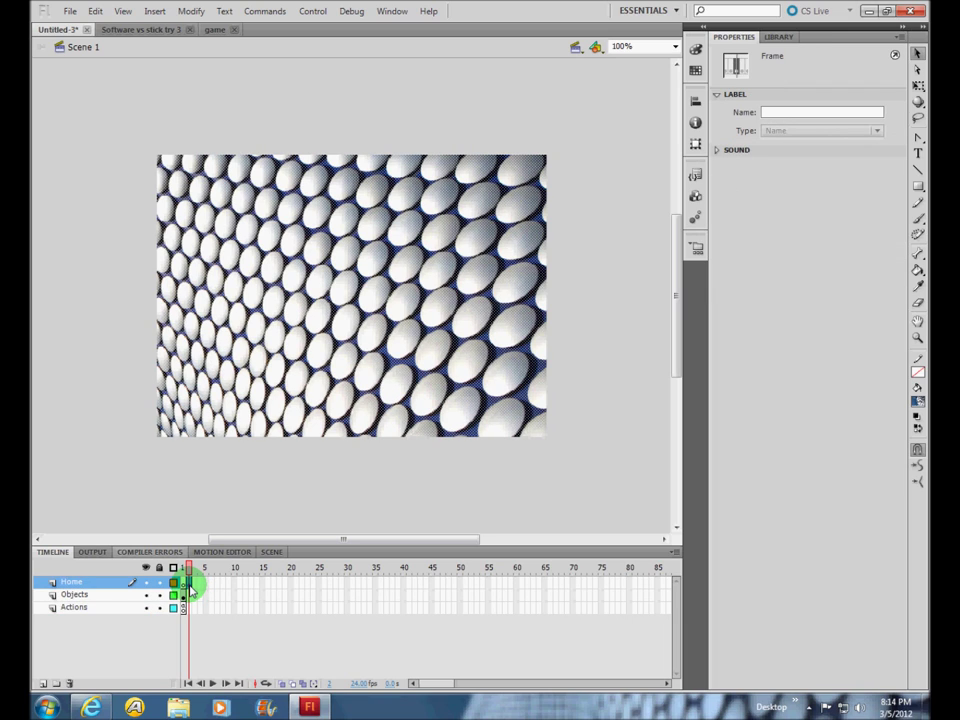
{"action": "left_click", "coordinate": [766, 113]}
{"action": "type", "text": "home"}
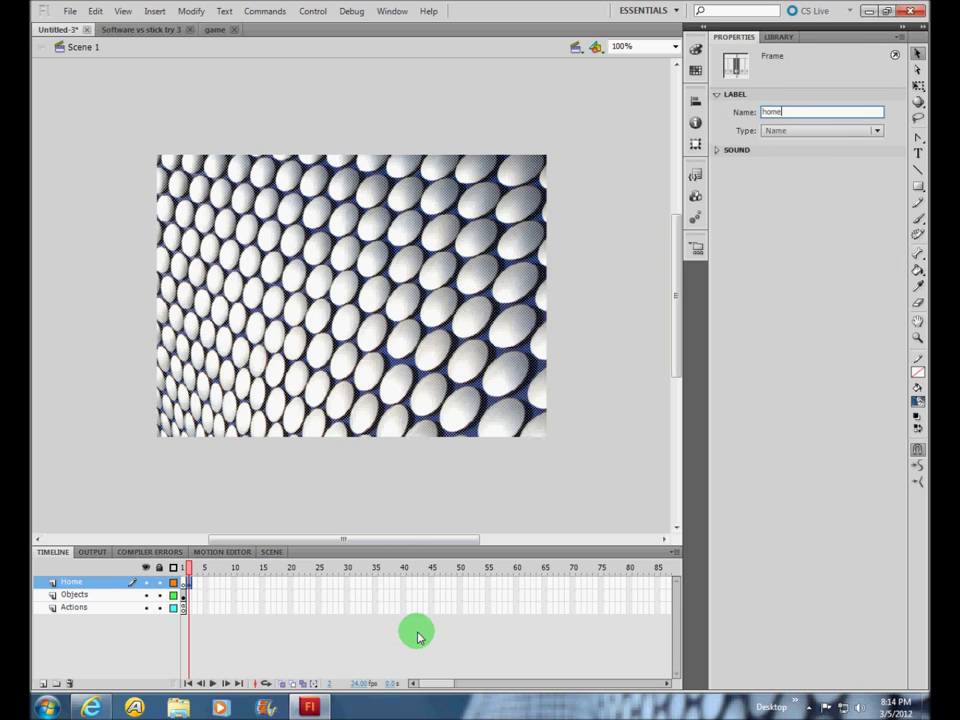
{"action": "left_click", "coordinate": [414, 632]}
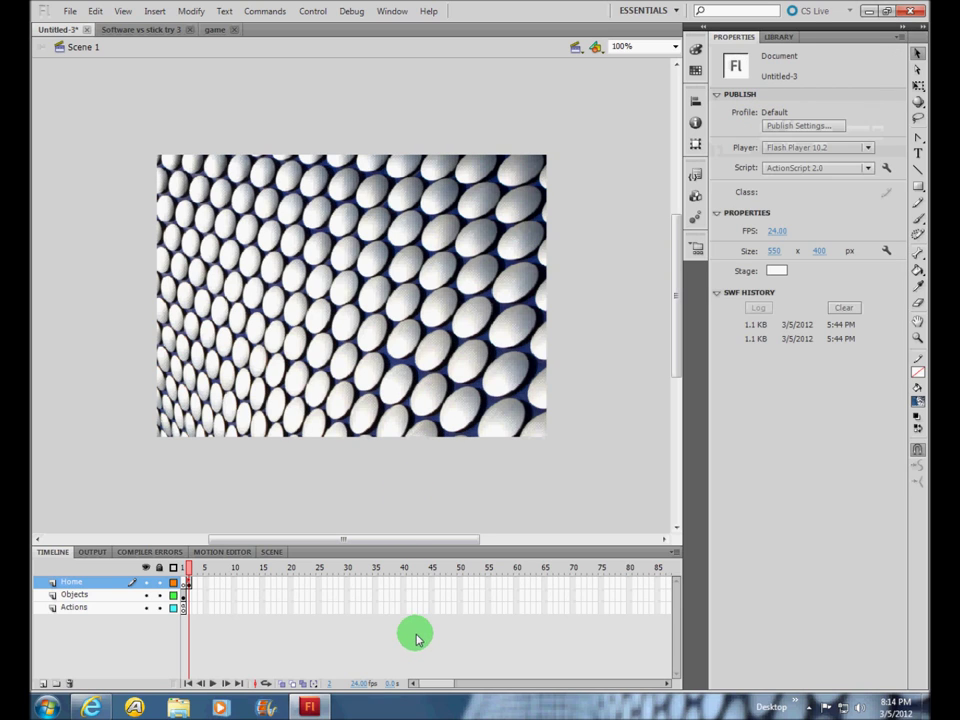
Step: Enter "home" as the gotoAndStop target in the Actions layer's frame 1 script, and return to frame 2
{"action": "left_click", "coordinate": [189, 569]}
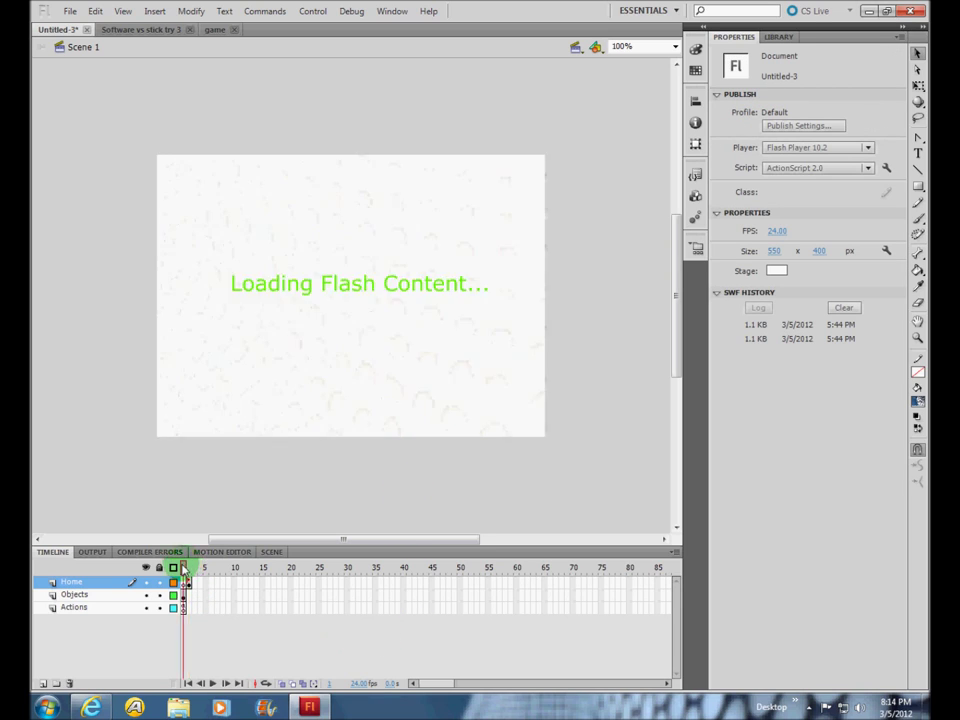
{"action": "left_click", "coordinate": [183, 607]}
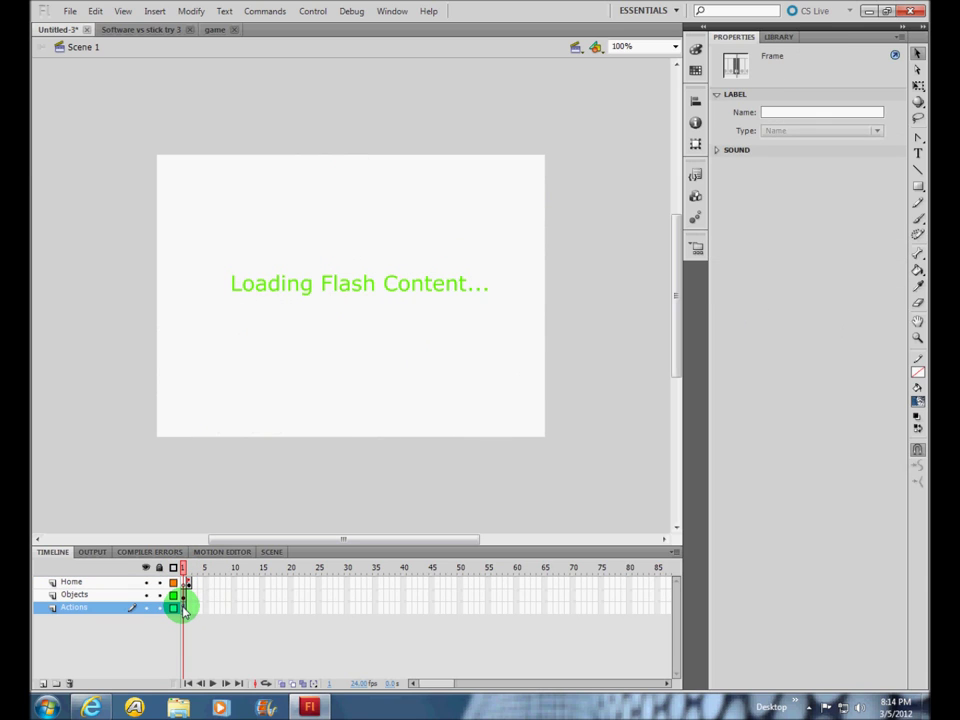
{"action": "key", "text": "F9"}
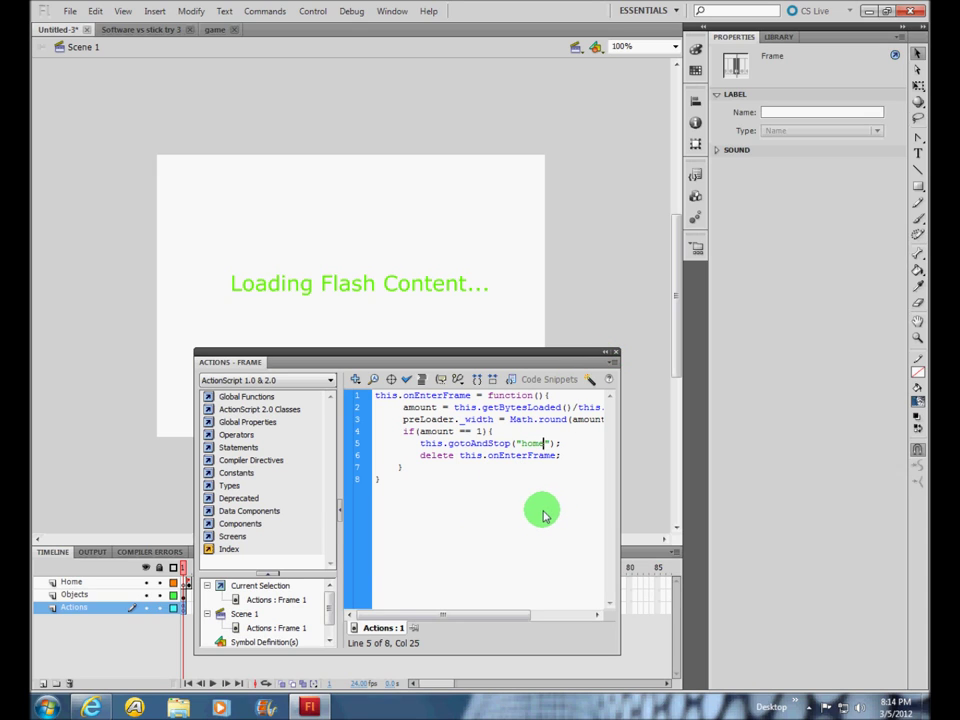
{"action": "left_click", "coordinate": [616, 352]}
{"action": "left_click", "coordinate": [189, 569]}
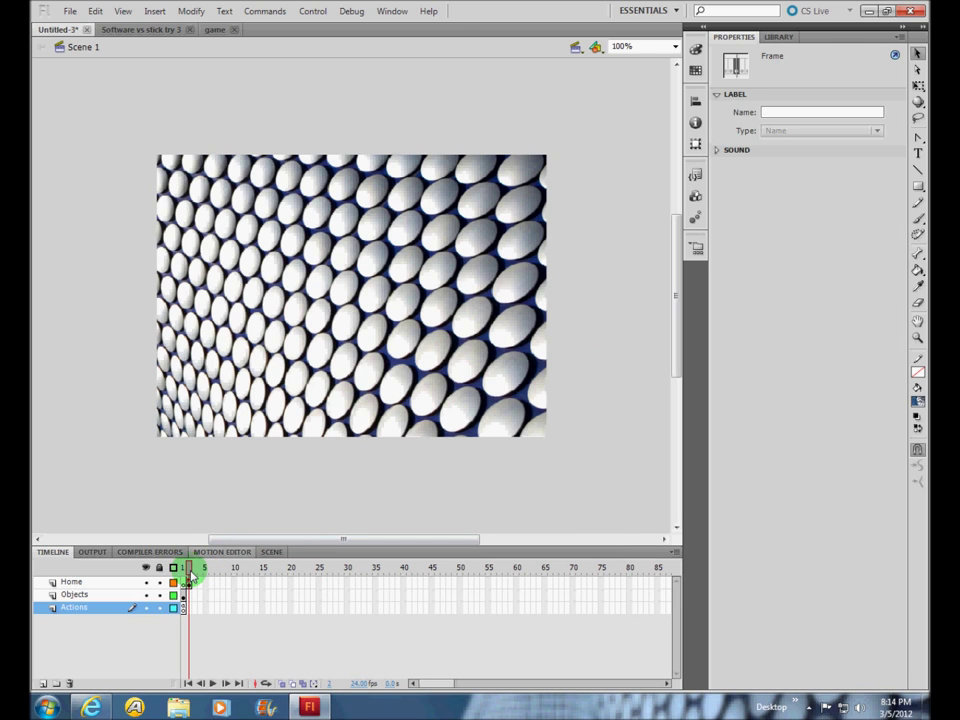
{"action": "left_click", "coordinate": [189, 569]}
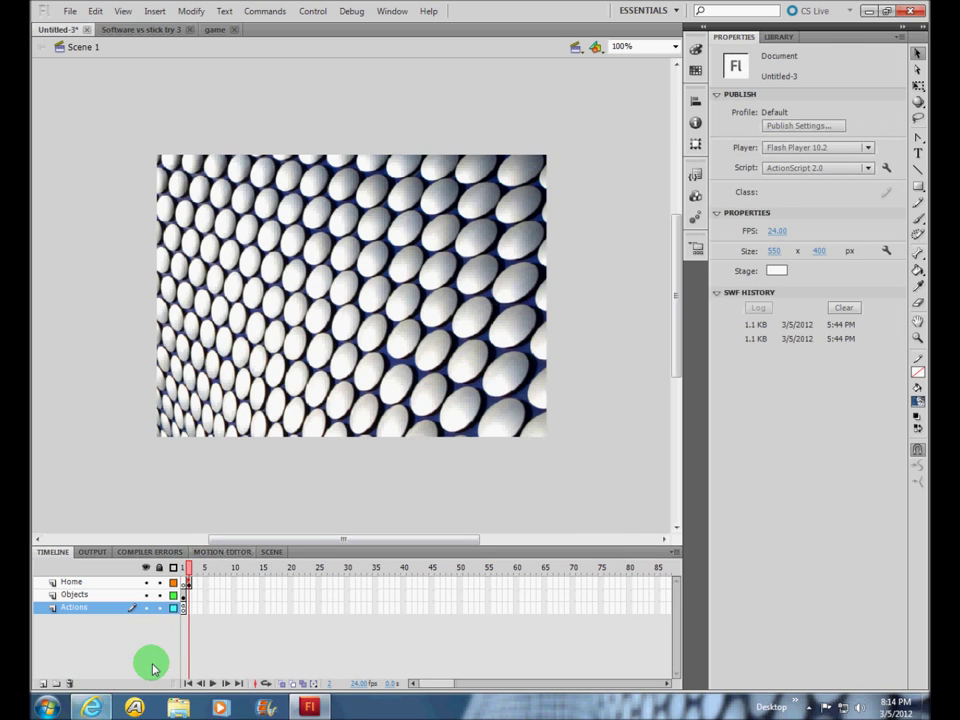
{"action": "left_click_drag", "start_coordinate": [189, 569], "coordinate": [189, 568]}
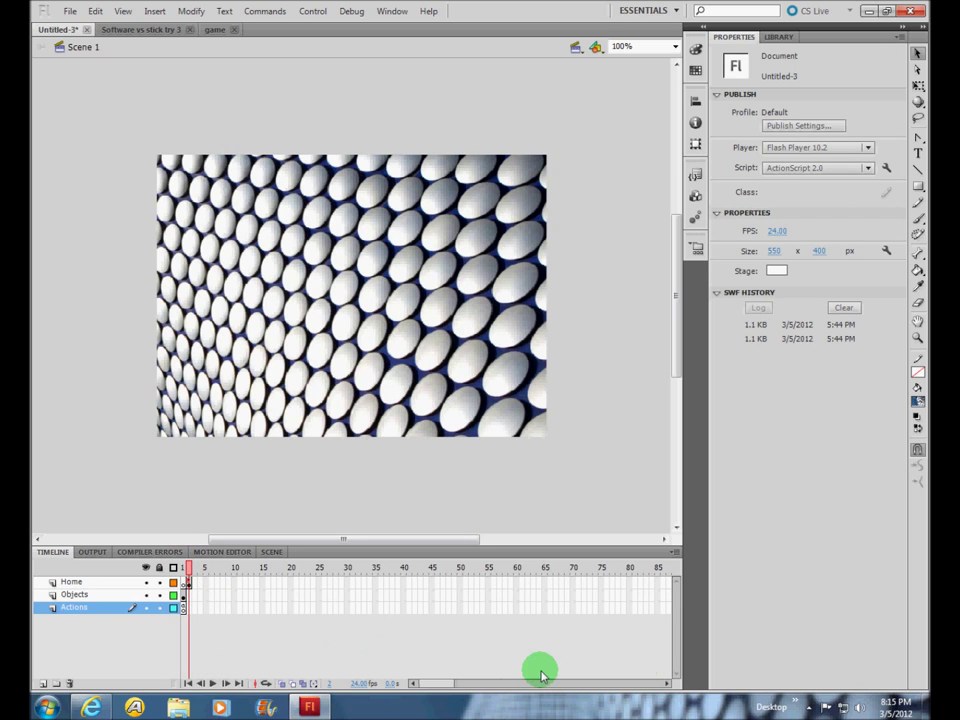
{"action": "left_click", "coordinate": [796, 706]}
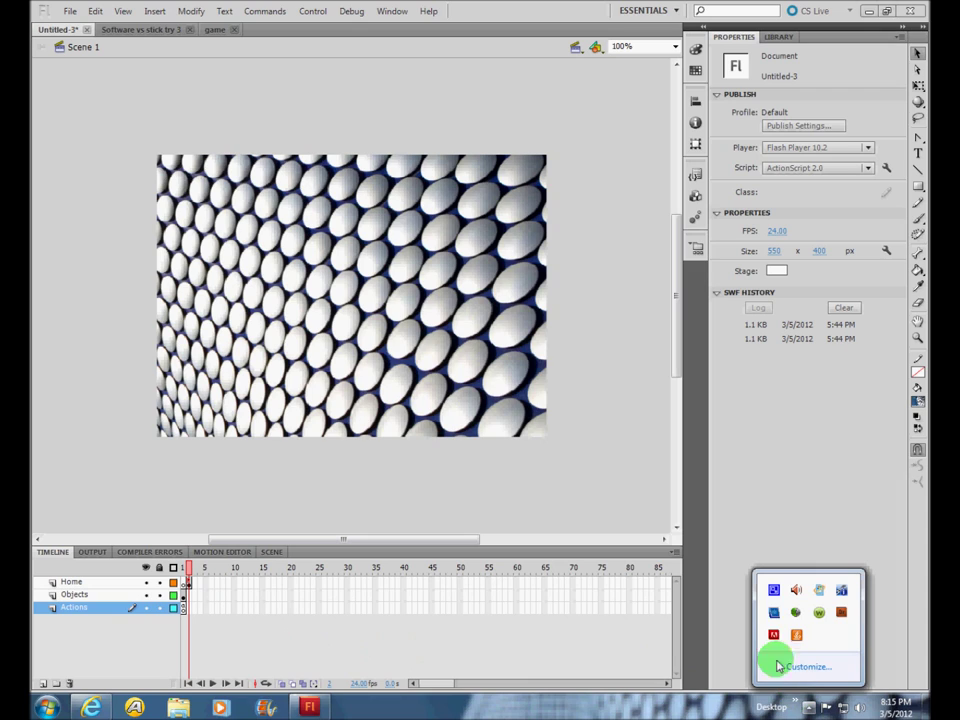
{"action": "right_click", "coordinate": [776, 595]}
{"action": "left_click", "coordinate": [797, 558]}
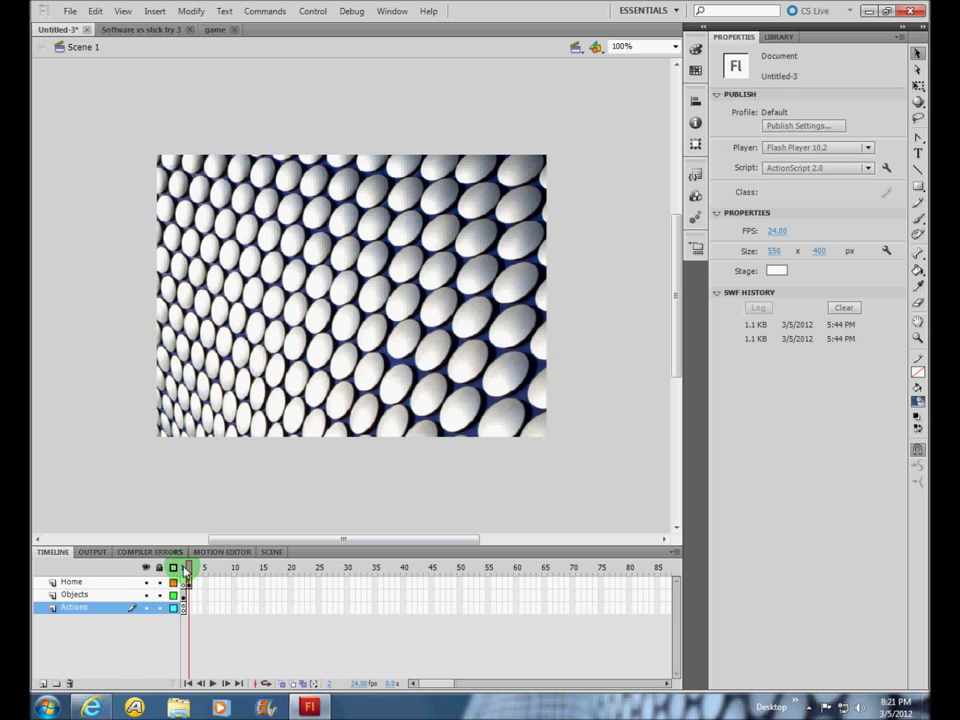
Step: Make the Home layer active and set the Text tool's font style to Bold Italic
{"action": "left_click", "coordinate": [130, 582]}
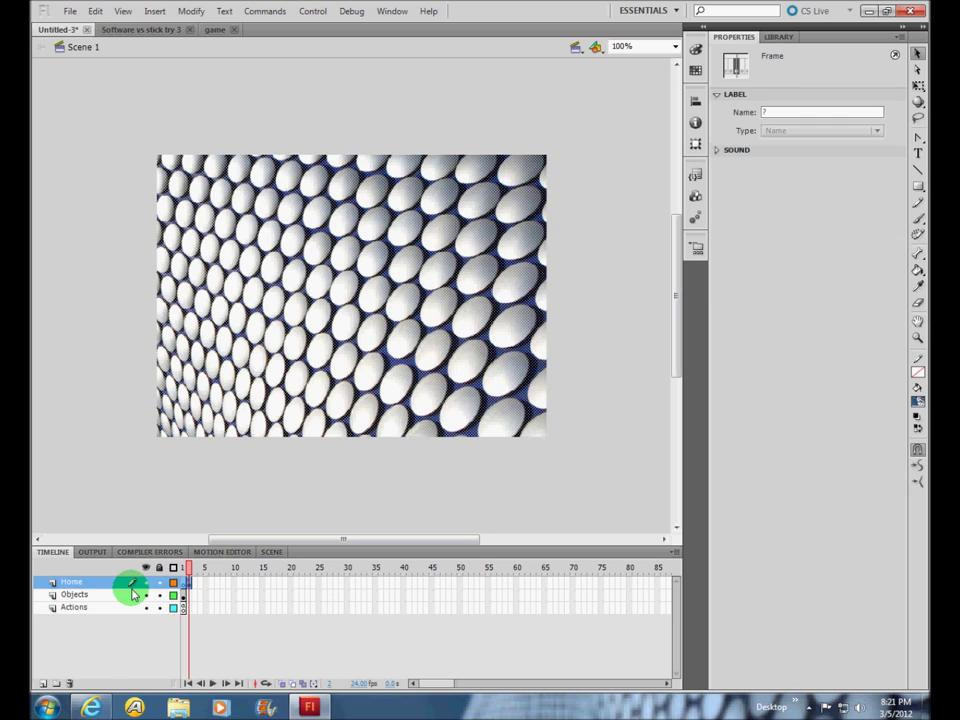
{"action": "left_click", "coordinate": [127, 642]}
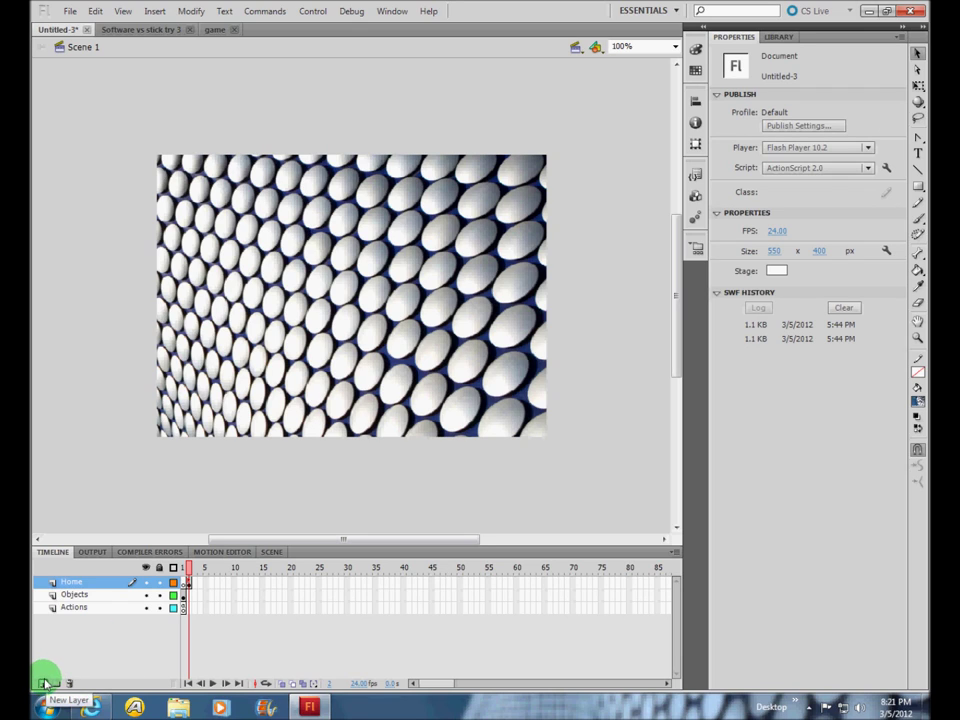
{"action": "left_click", "coordinate": [918, 152]}
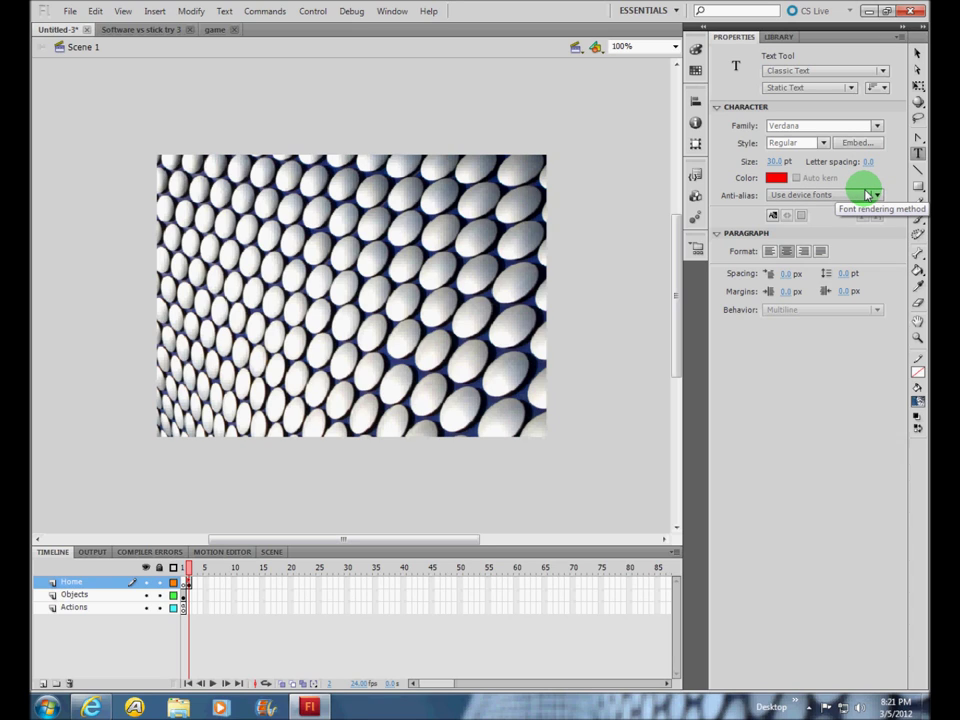
{"action": "left_click", "coordinate": [824, 146]}
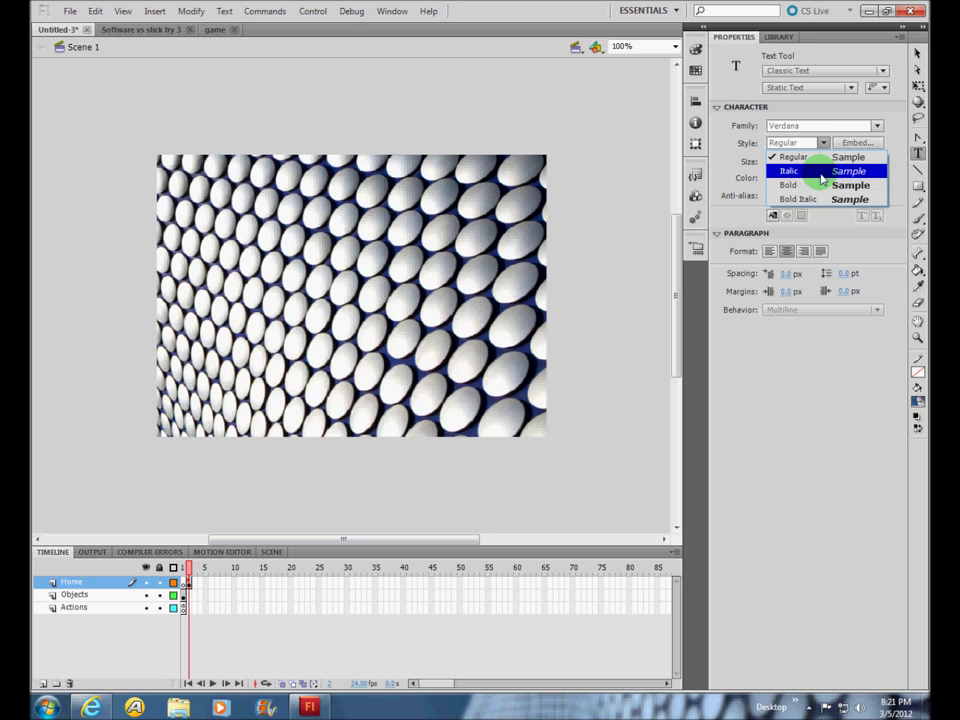
{"action": "left_click", "coordinate": [804, 199]}
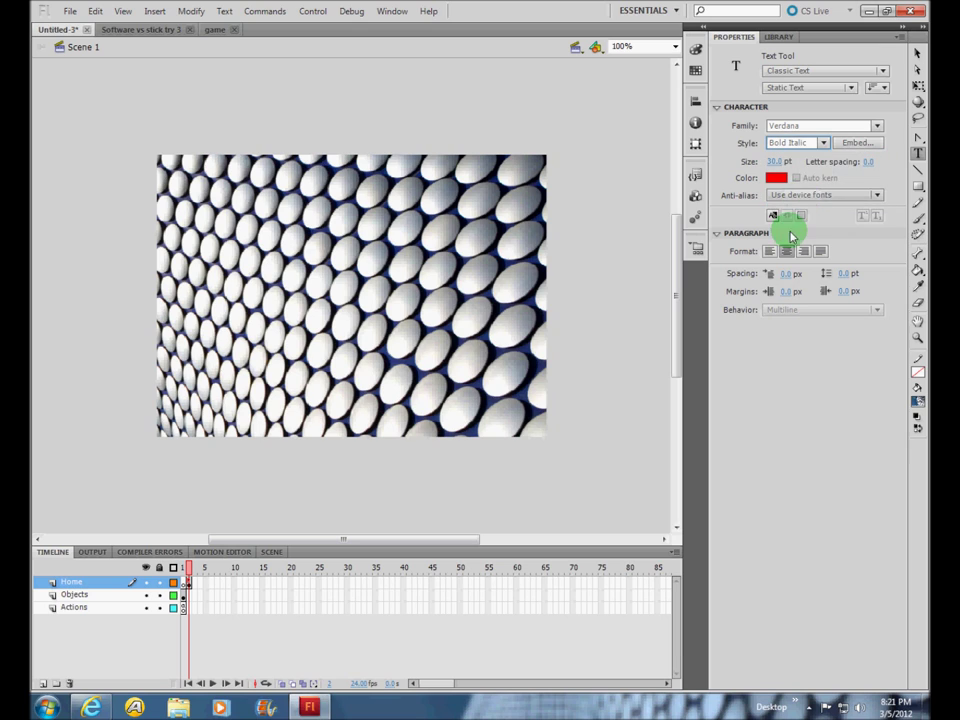
Step: Add the green (#66FF00) text "Home" near the picture's upper-left corner, at about X 36, Y 39
{"action": "left_click", "coordinate": [216, 188]}
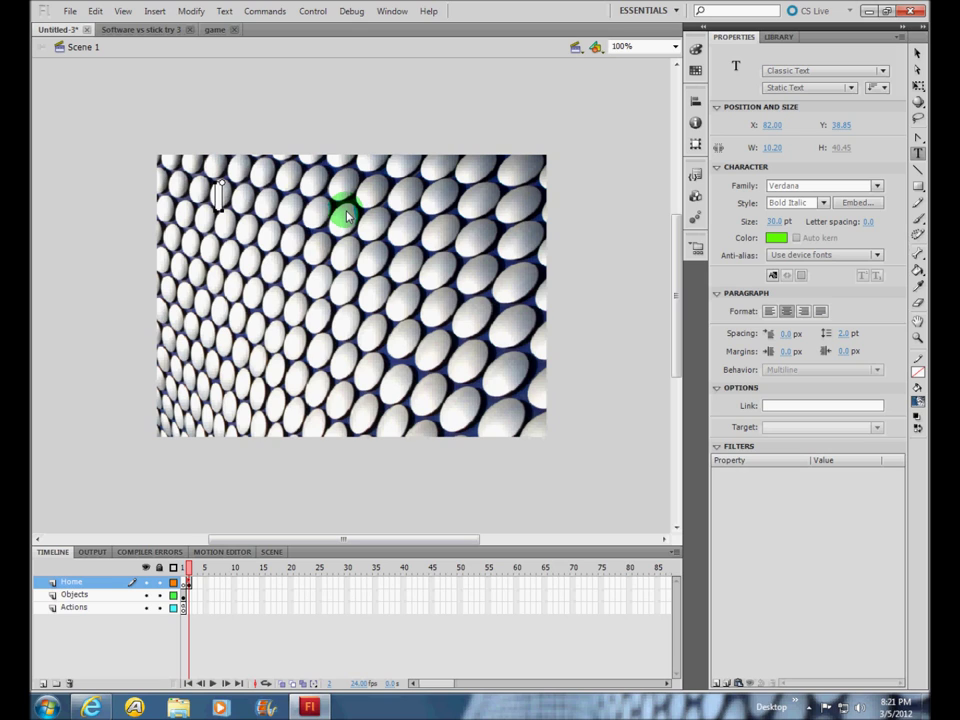
{"action": "left_click", "coordinate": [918, 406]}
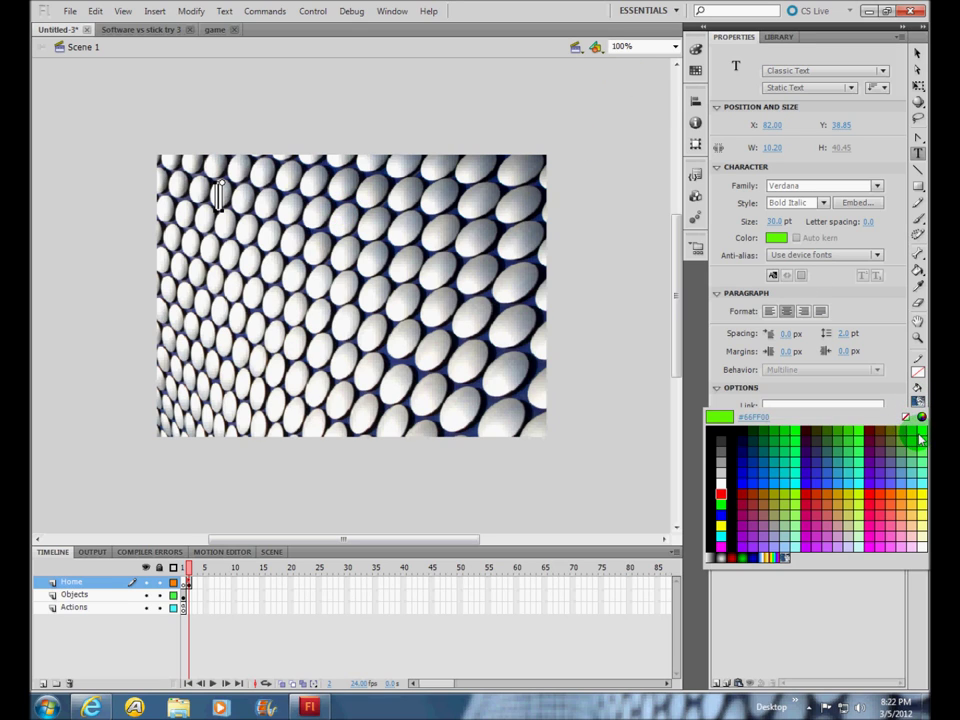
{"action": "left_click", "coordinate": [920, 438]}
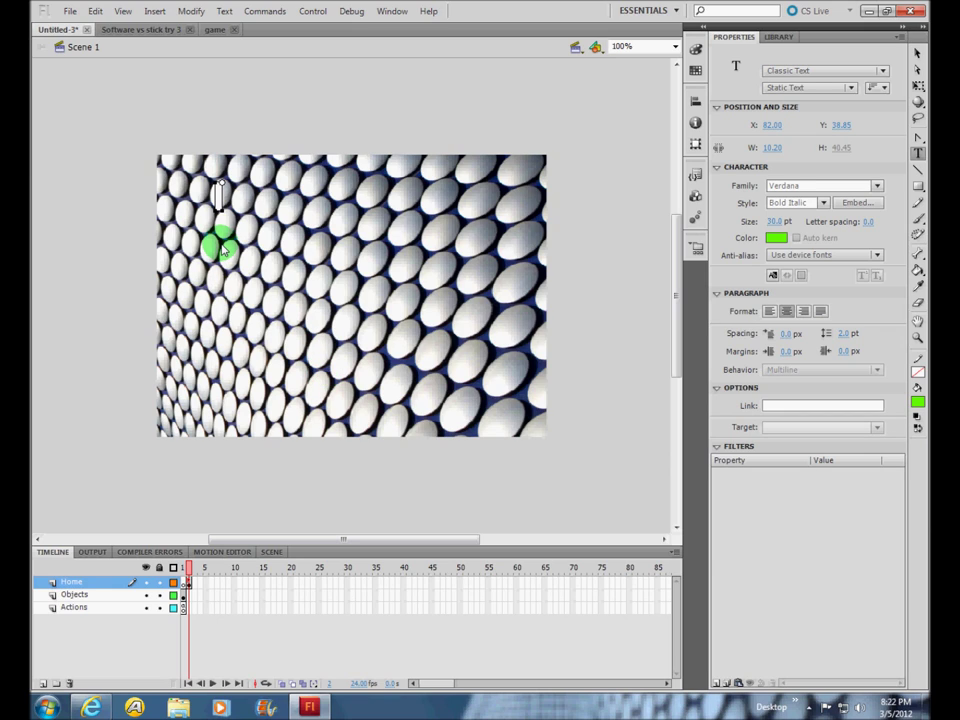
{"action": "type", "text": "Home"}
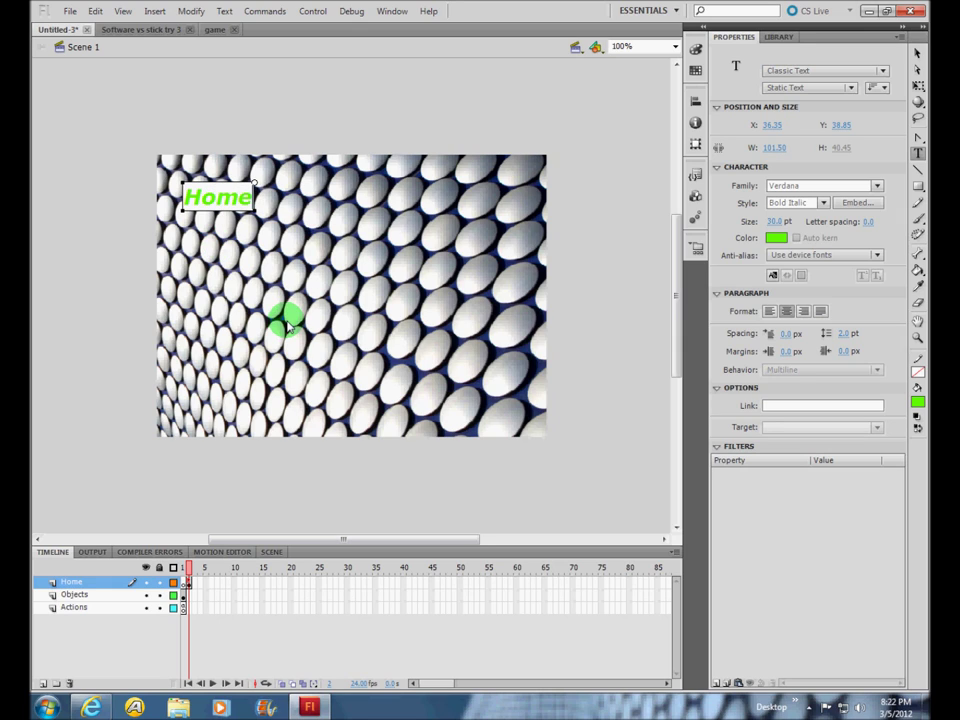
Step: Add the green texts "About" and "Contact" to the right of "Home", with "Contact" at about X 239, Y 51
{"action": "key", "text": "Escape"}
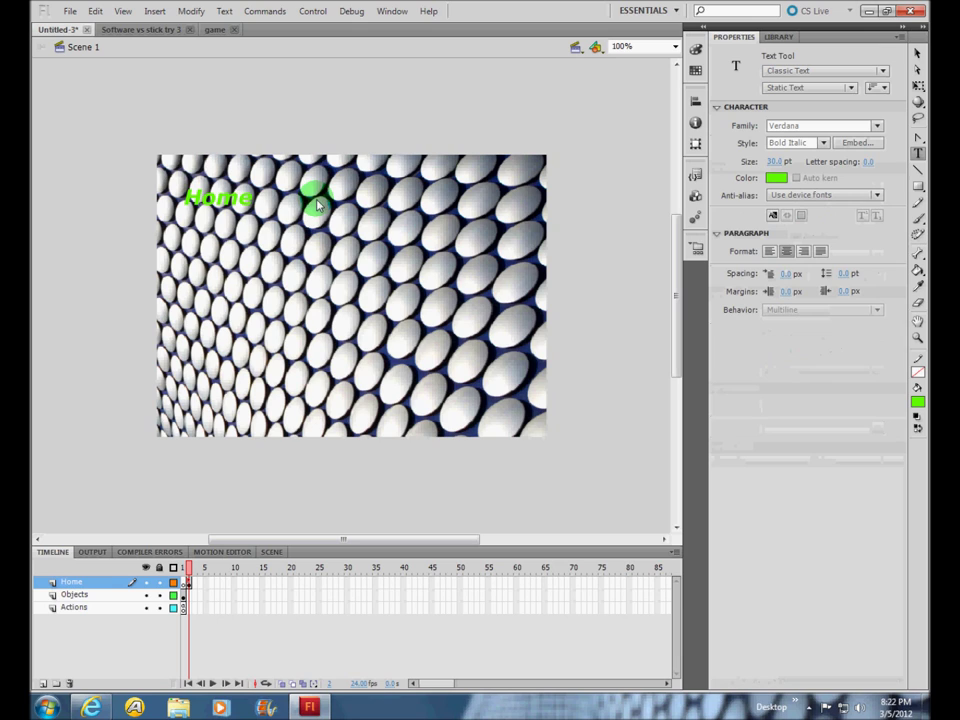
{"action": "left_click", "coordinate": [303, 180]}
{"action": "type", "text": "About"}
{"action": "key", "text": "Escape"}
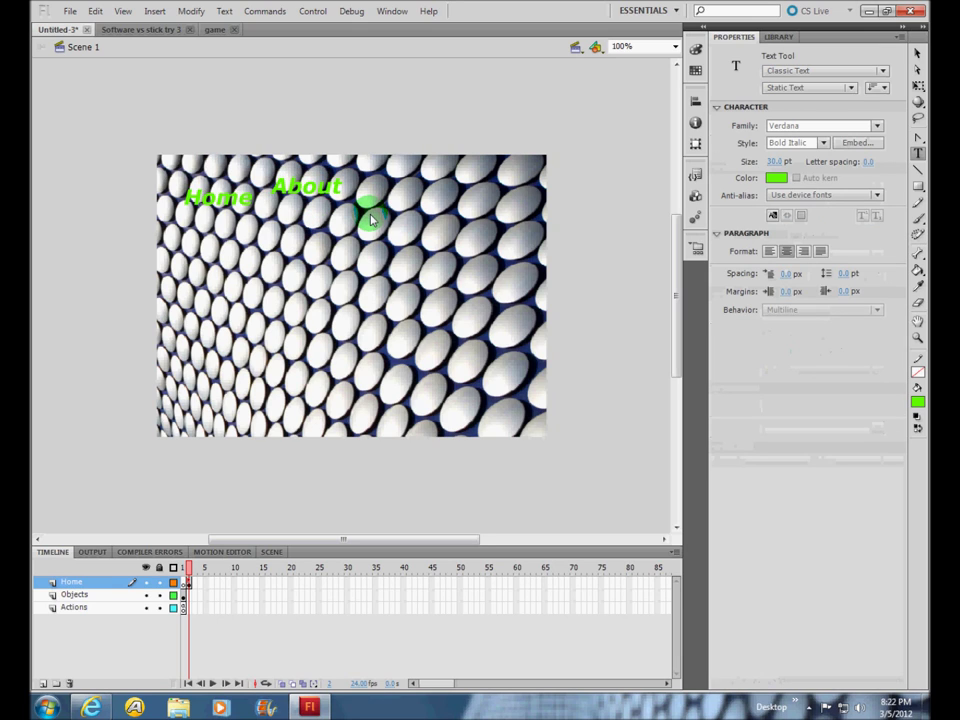
{"action": "left_click", "coordinate": [372, 201]}
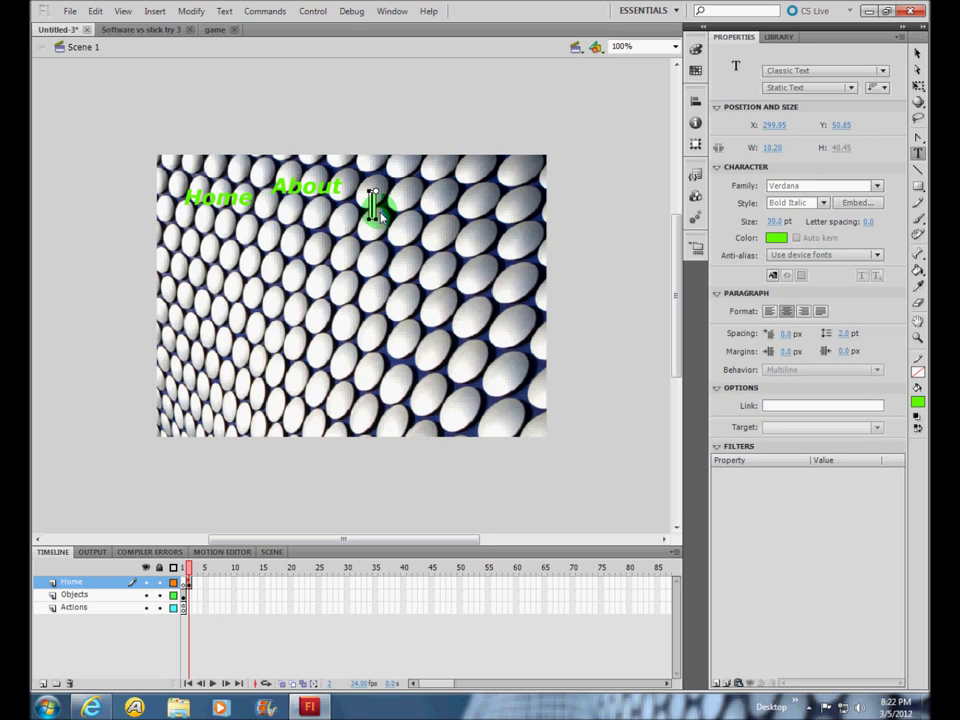
{"action": "type", "text": "Contact"}
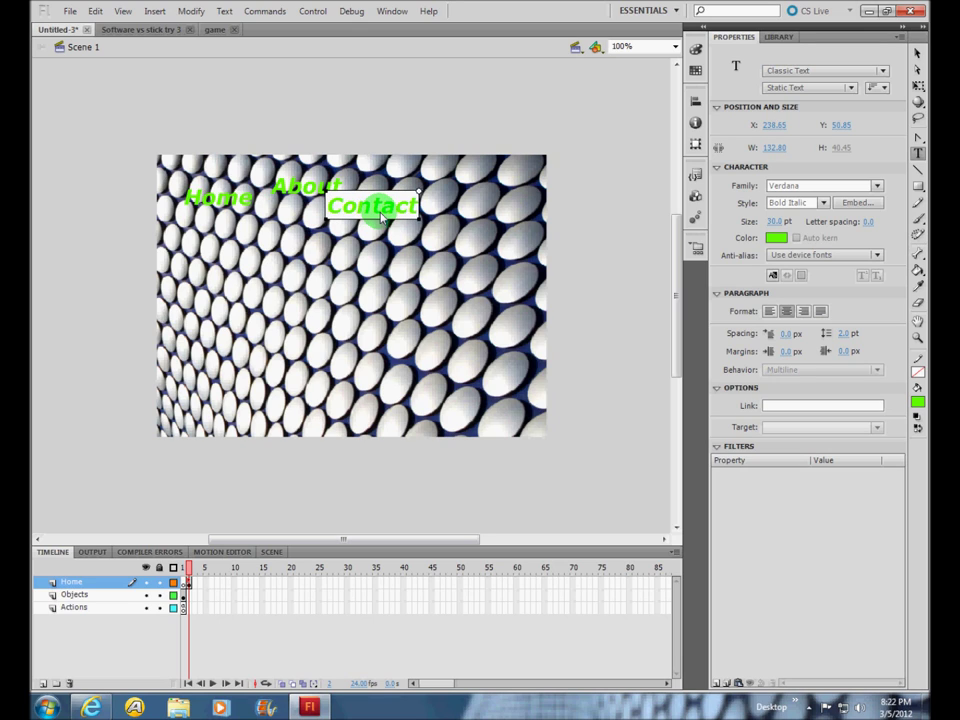
Step: Widen the "Home" text box to about 136 px and set its X position to 3
{"action": "left_click", "coordinate": [918, 52]}
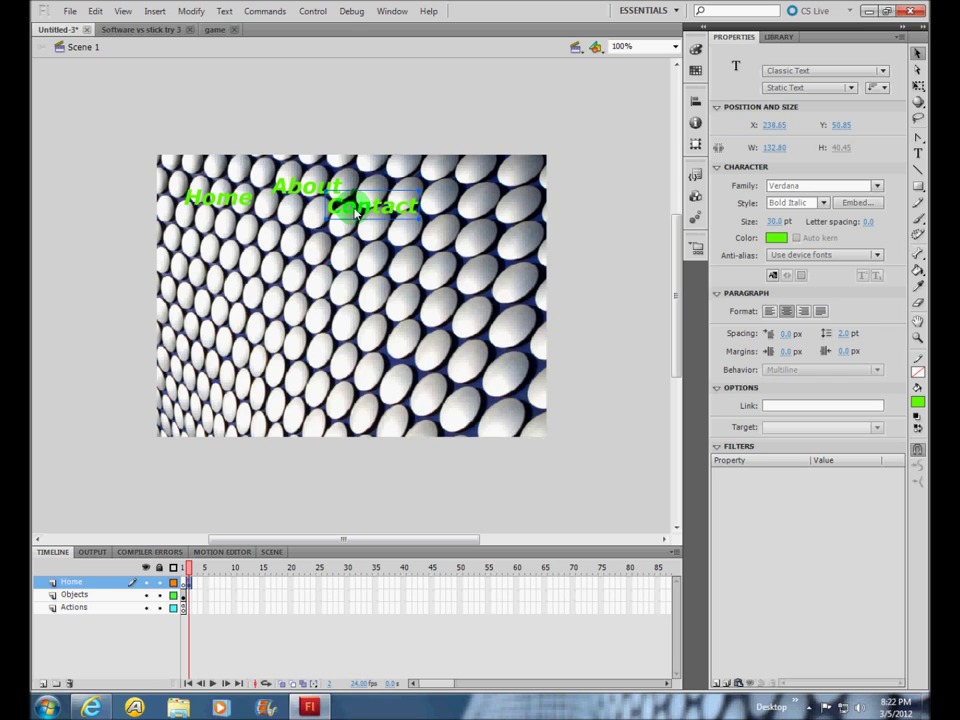
{"action": "left_click", "coordinate": [222, 199]}
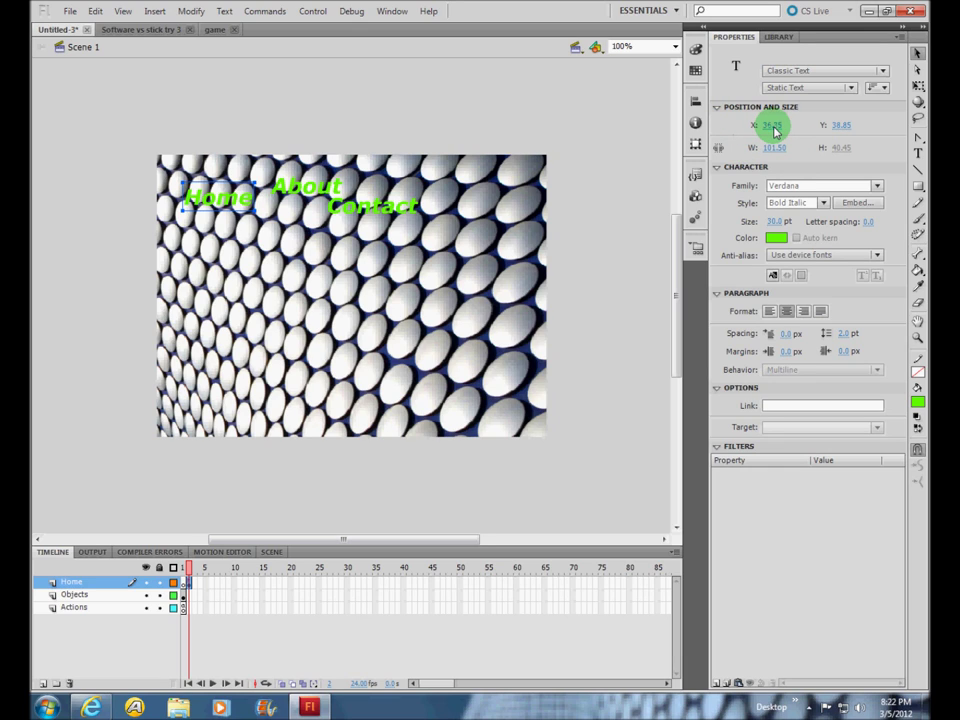
{"action": "left_click_drag", "start_coordinate": [775, 131], "coordinate": [777, 163]}
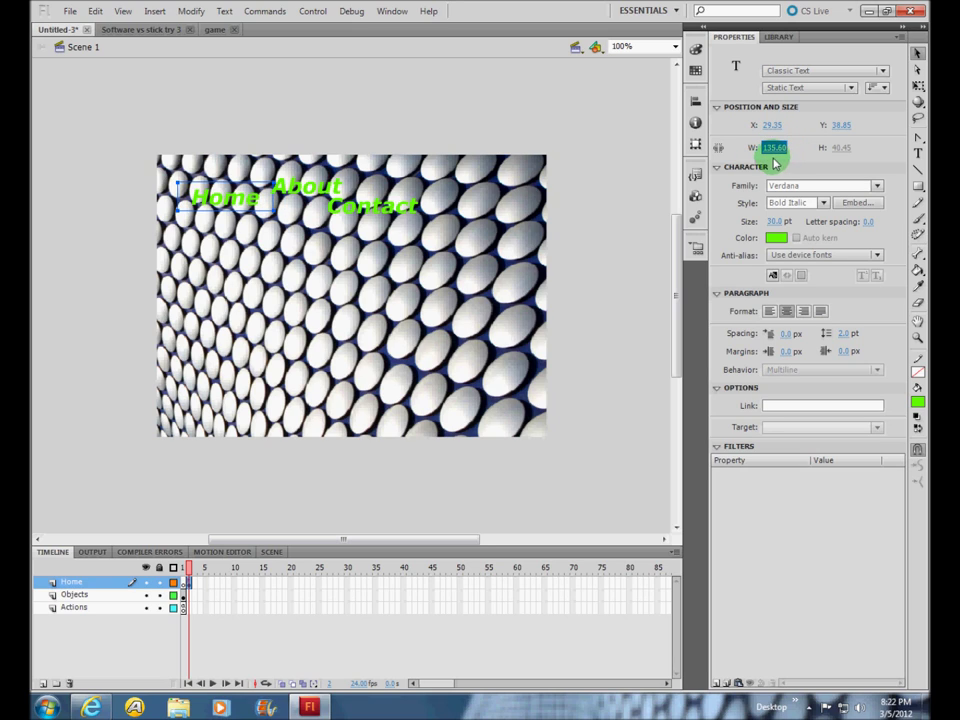
{"action": "left_click", "coordinate": [771, 125]}
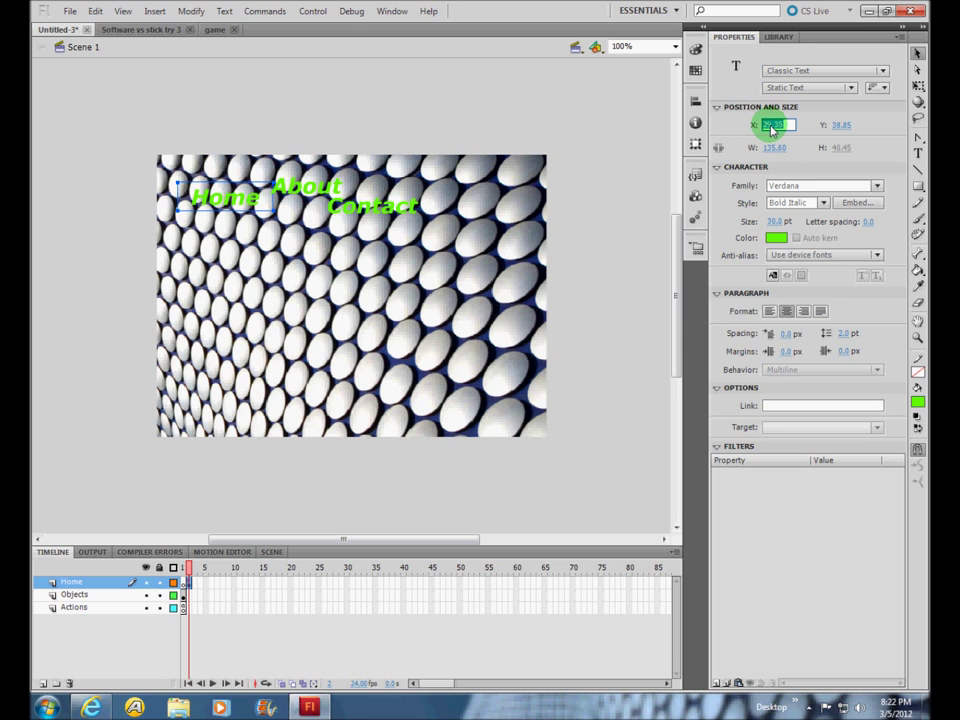
{"action": "type", "text": "3"}
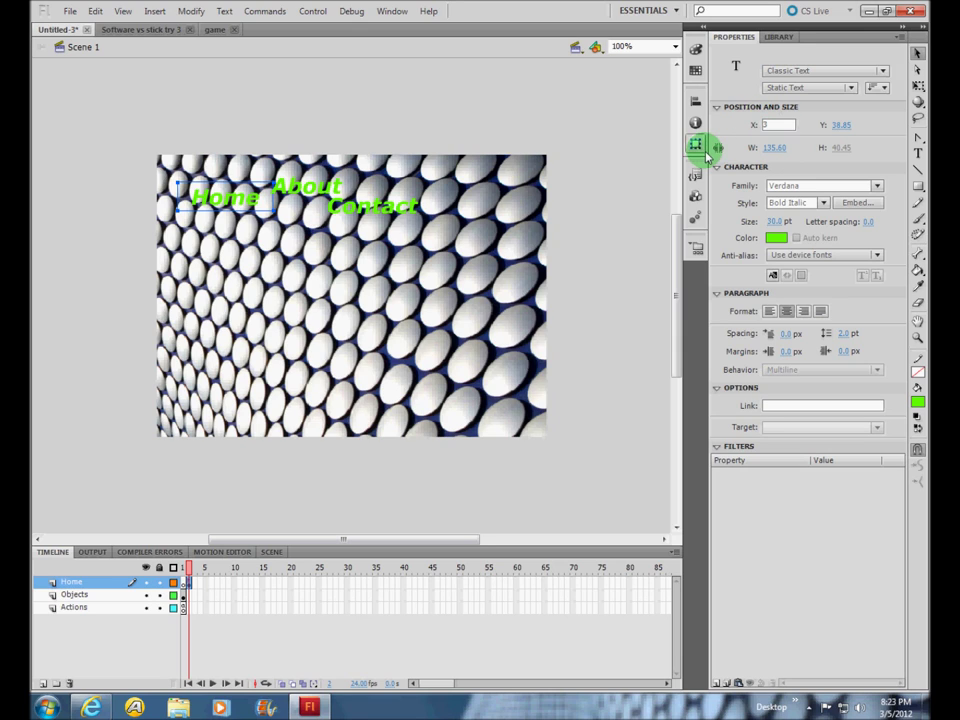
{"action": "left_click", "coordinate": [695, 145]}
{"action": "key", "text": "Return"}
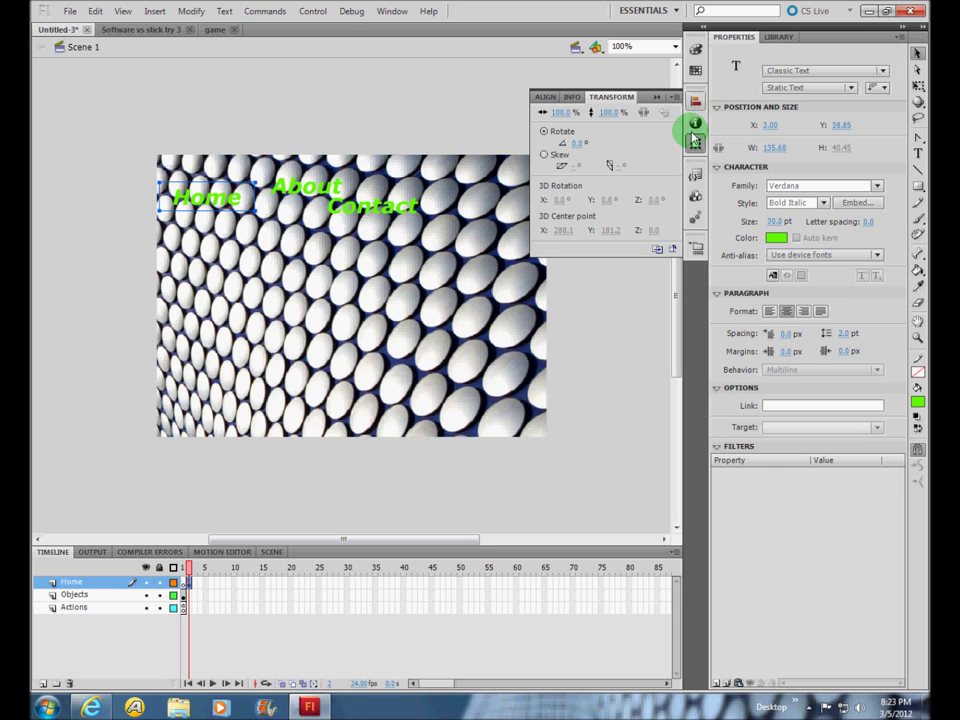
{"action": "left_click", "coordinate": [696, 143]}
Step: Line up the texts beside "Home", moving "About" to about X 153, Y 39 and "Contact" to about X 279, Y 41
{"action": "left_click", "coordinate": [306, 185]}
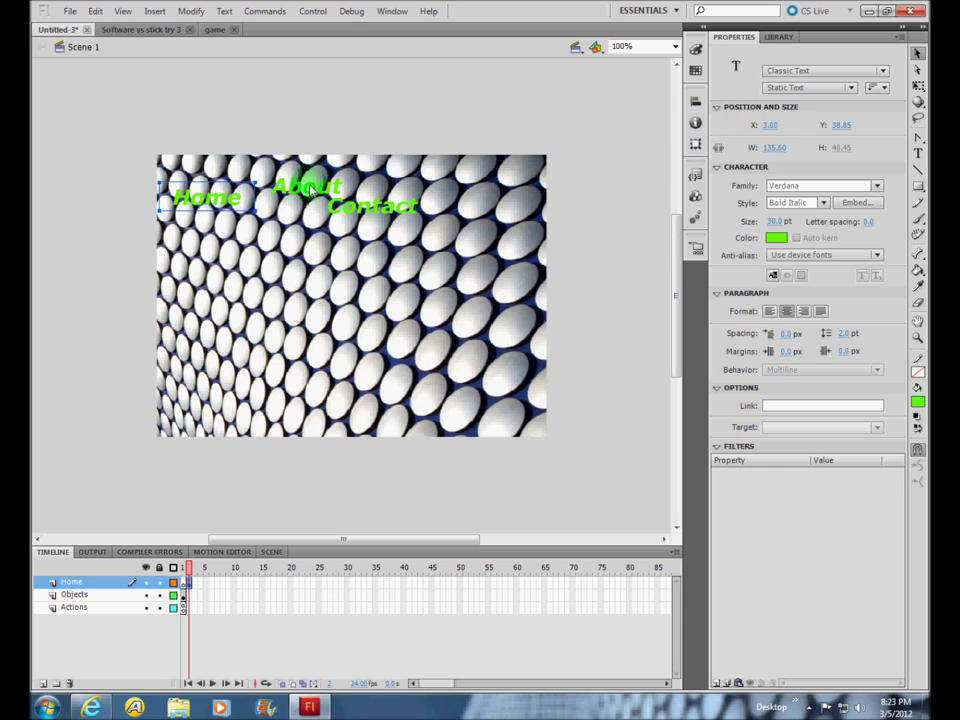
{"action": "left_click_drag", "start_coordinate": [296, 194], "coordinate": [300, 196]}
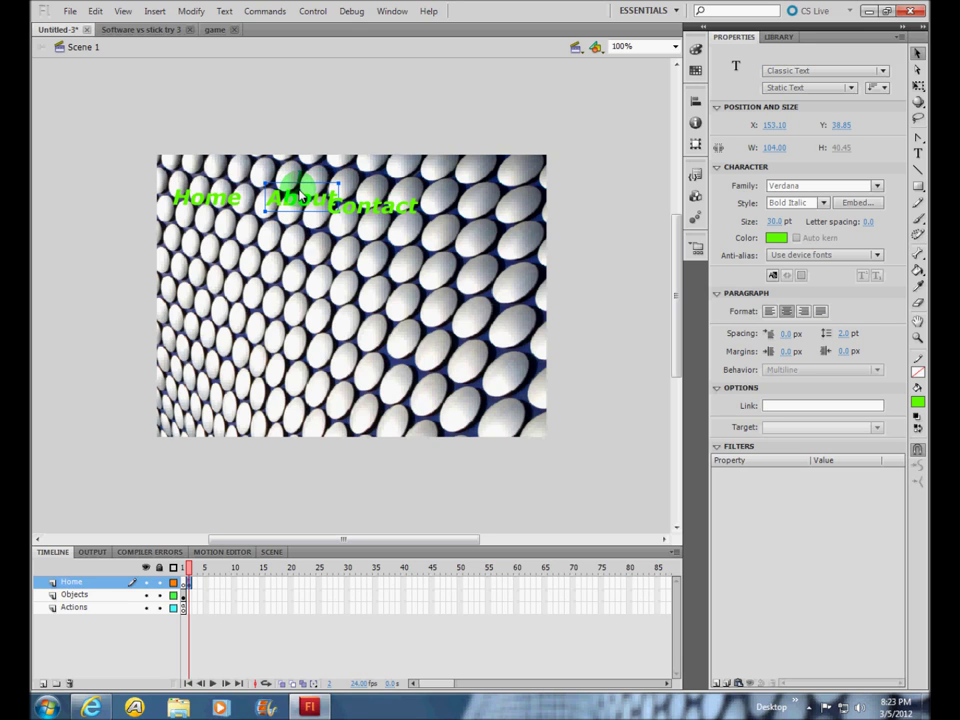
{"action": "left_click", "coordinate": [366, 208]}
{"action": "key", "text": "shift+Up"}
{"action": "key", "text": "shift+Right"}
{"action": "key", "text": "shift+Right"}
{"action": "key", "text": "shift+Right"}
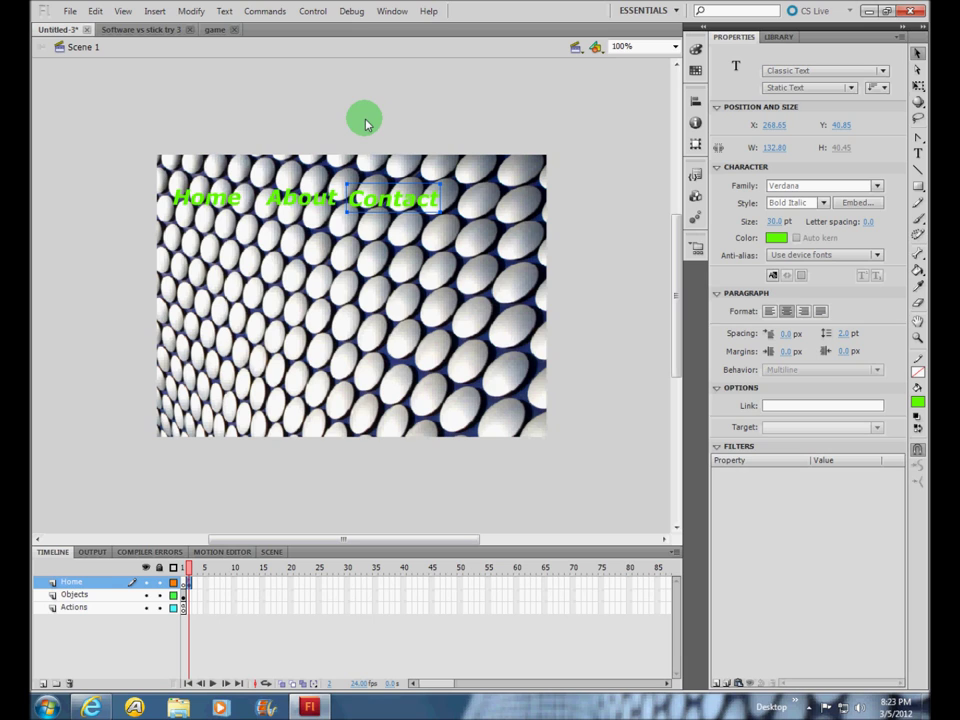
{"action": "left_click", "coordinate": [377, 626]}
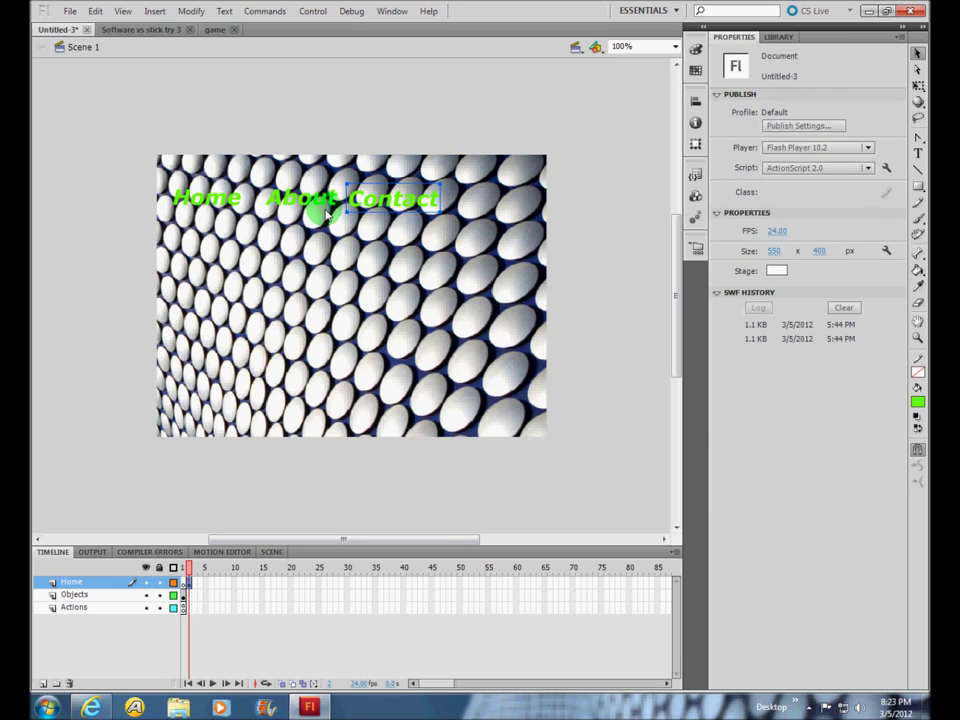
{"action": "left_click", "coordinate": [356, 203]}
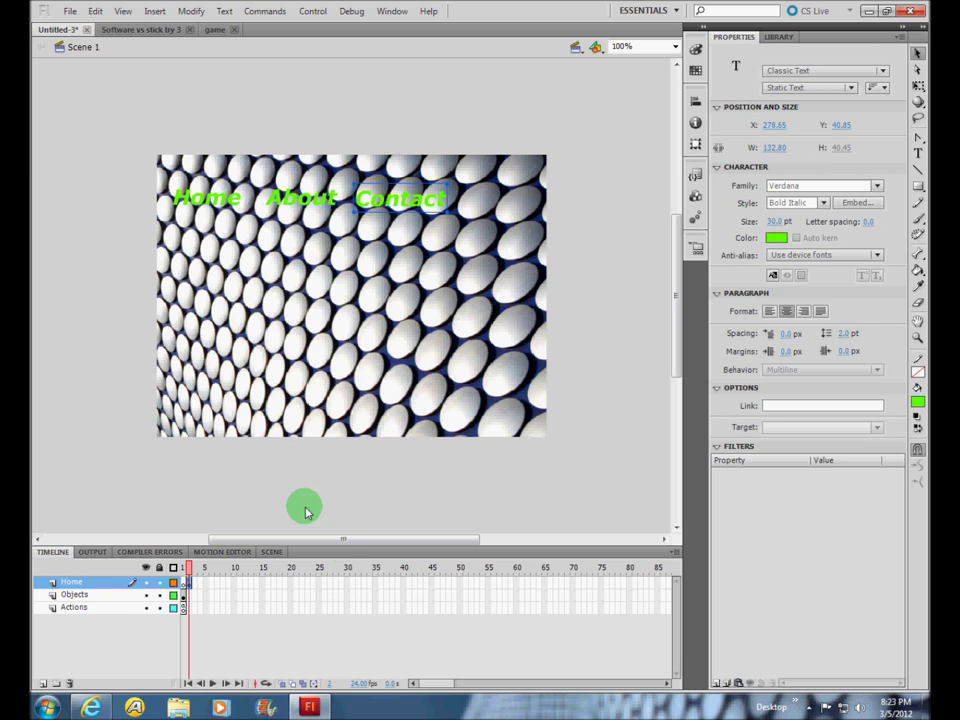
{"action": "left_click", "coordinate": [360, 616]}
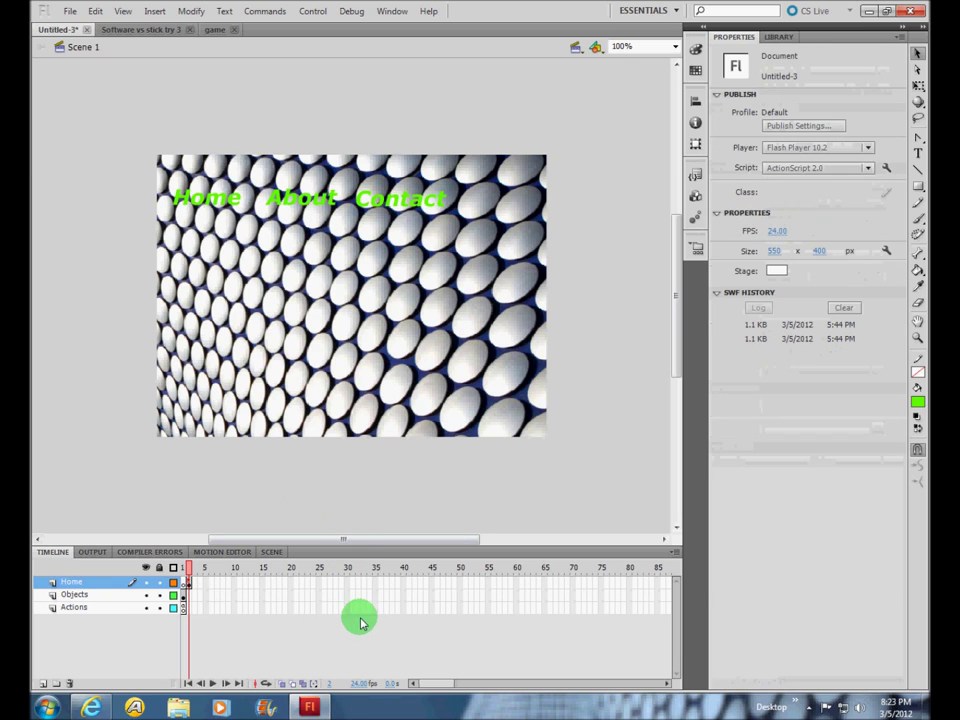
Step: Set the "About" text's X position to 154.10
{"action": "left_click", "coordinate": [267, 201]}
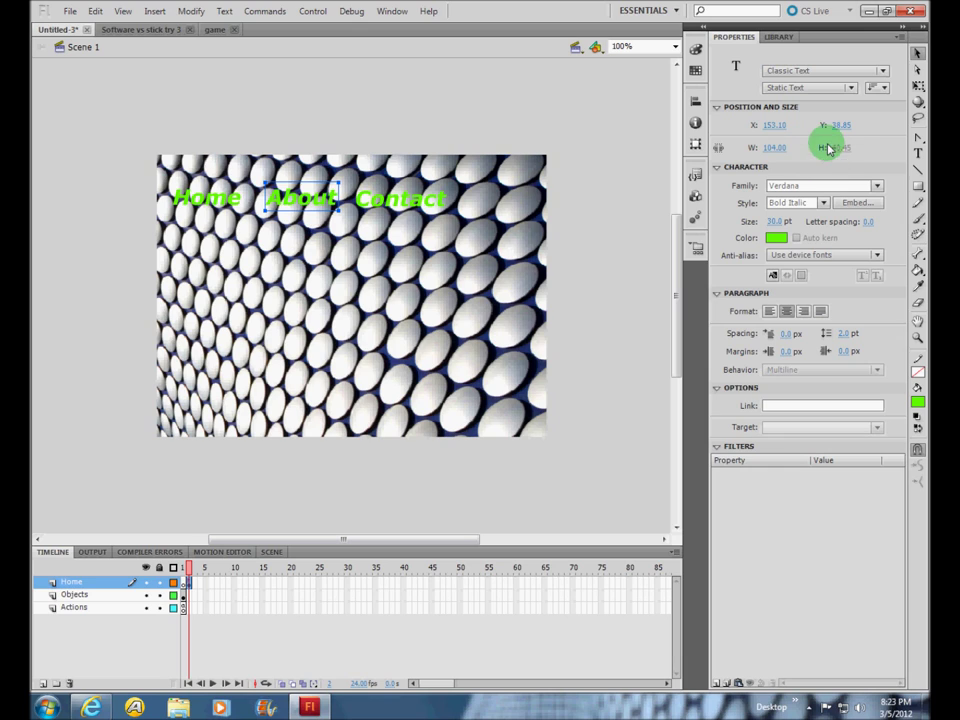
{"action": "left_click", "coordinate": [220, 198]}
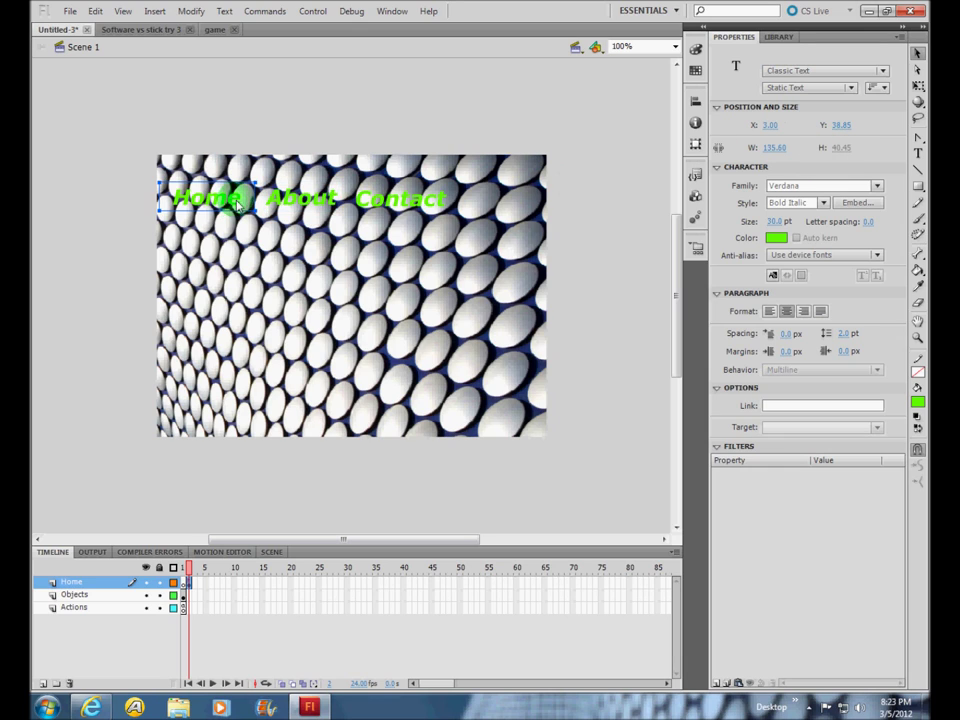
{"action": "left_click", "coordinate": [294, 204]}
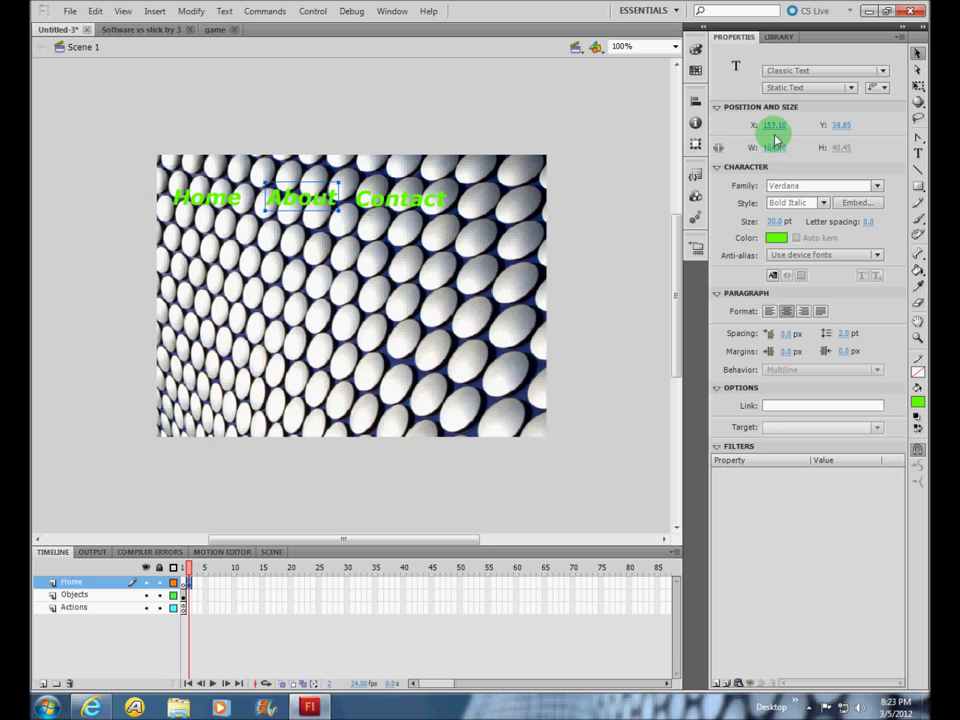
{"action": "mouse_move", "coordinate": [771, 130]}
{"action": "left_mouse_down"}
{"action": "mouse_move", "coordinate": [797, 134]}
{"action": "mouse_move", "coordinate": [755, 128]}
{"action": "mouse_move", "coordinate": [793, 124]}
{"action": "mouse_move", "coordinate": [766, 127]}
{"action": "left_mouse_up"}
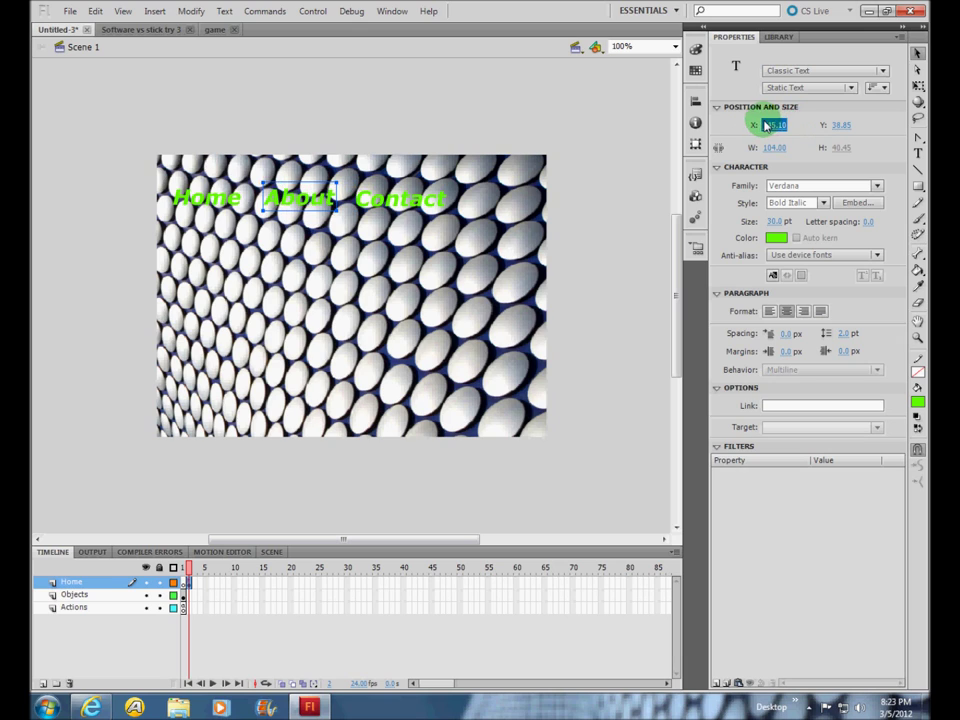
{"action": "type", "text": "154.10"}
{"action": "key", "text": "Return"}
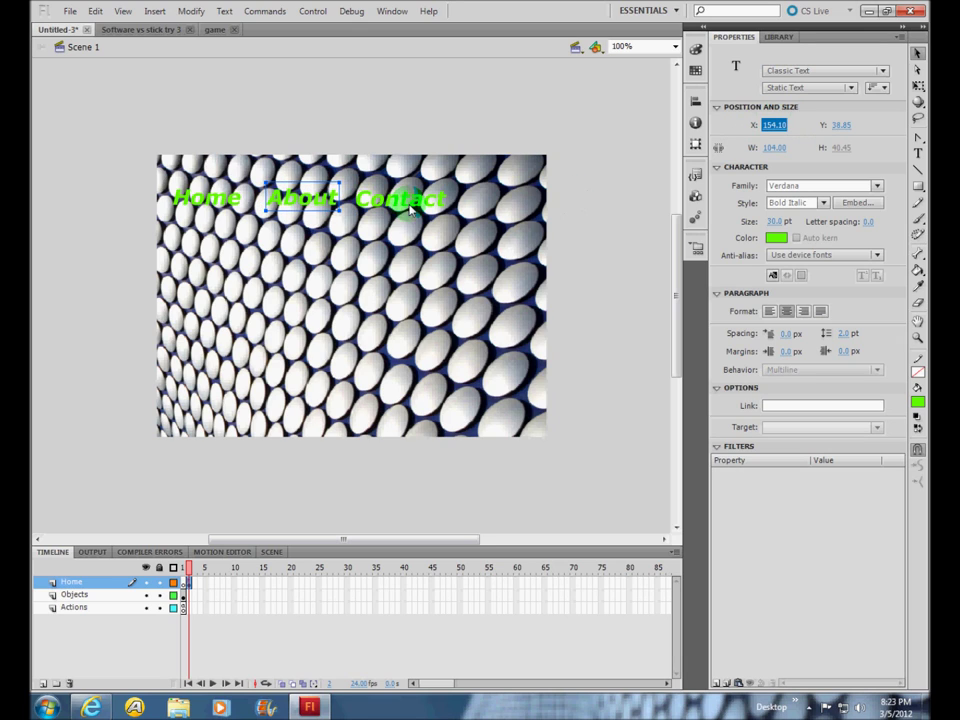
Step: Compare the "Home" text's width and set the "About" text box's width to 150 px
{"action": "left_click", "coordinate": [215, 207]}
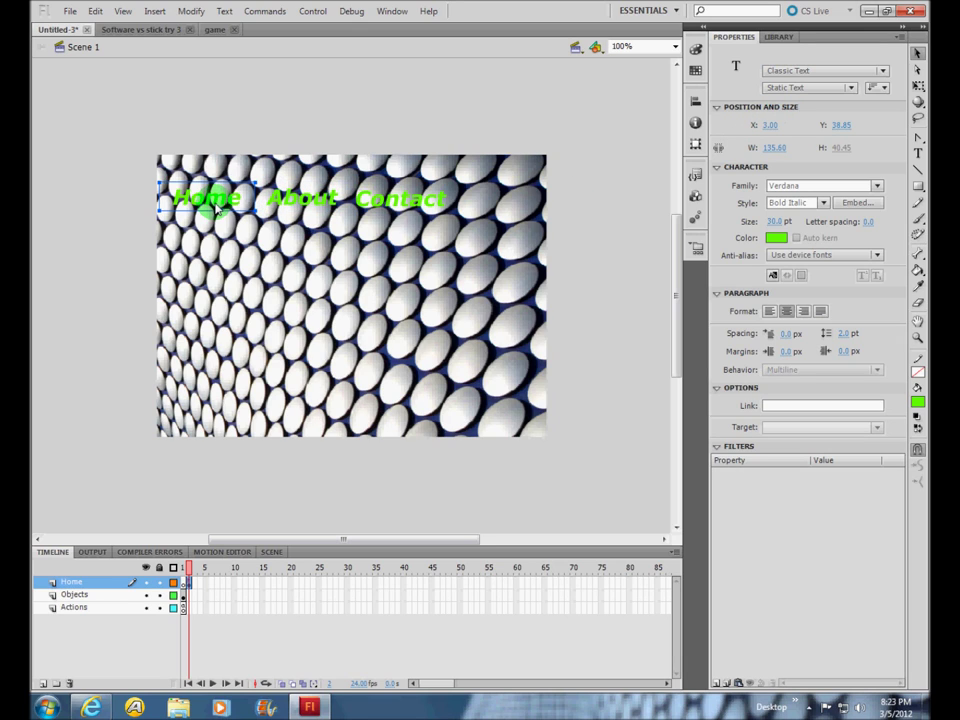
{"action": "left_click_drag", "start_coordinate": [799, 144], "coordinate": [784, 152]}
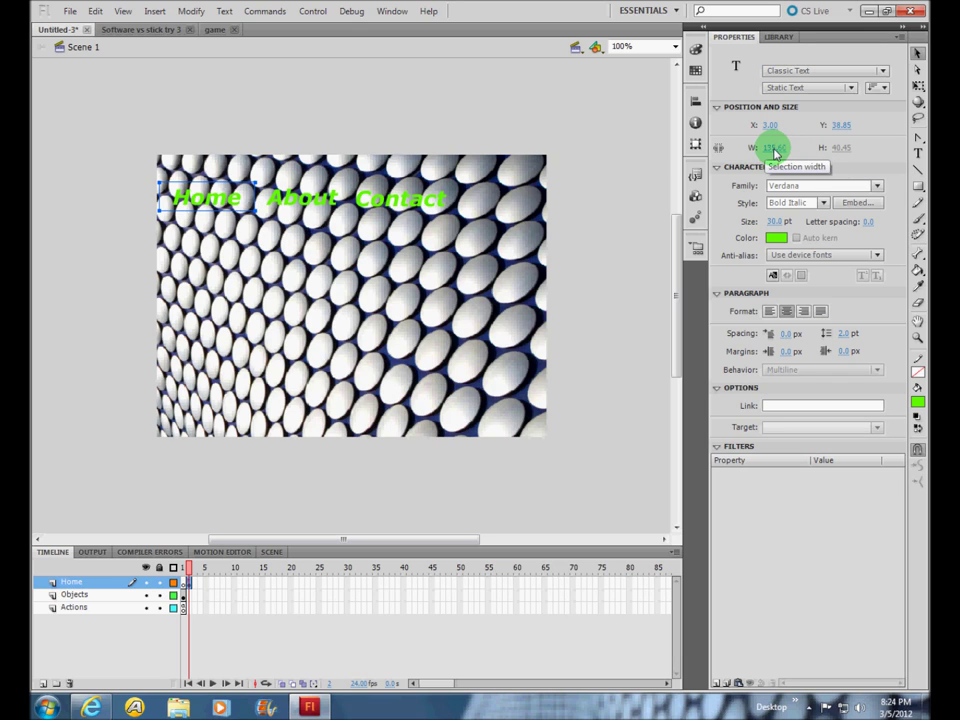
{"action": "left_click", "coordinate": [305, 195]}
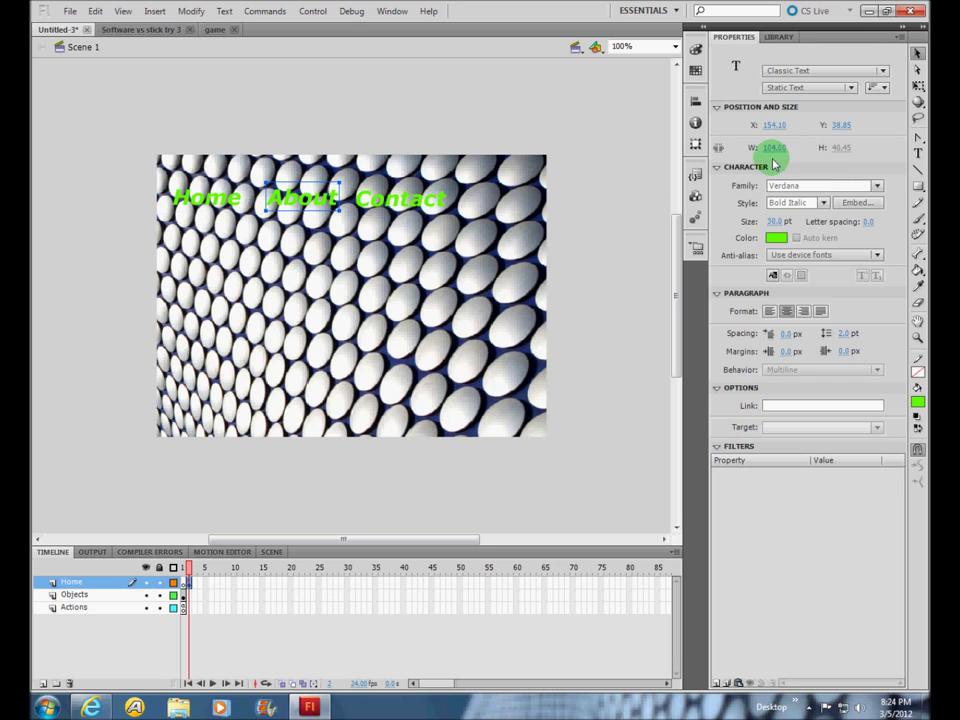
{"action": "left_click_drag", "start_coordinate": [767, 140], "coordinate": [832, 152]}
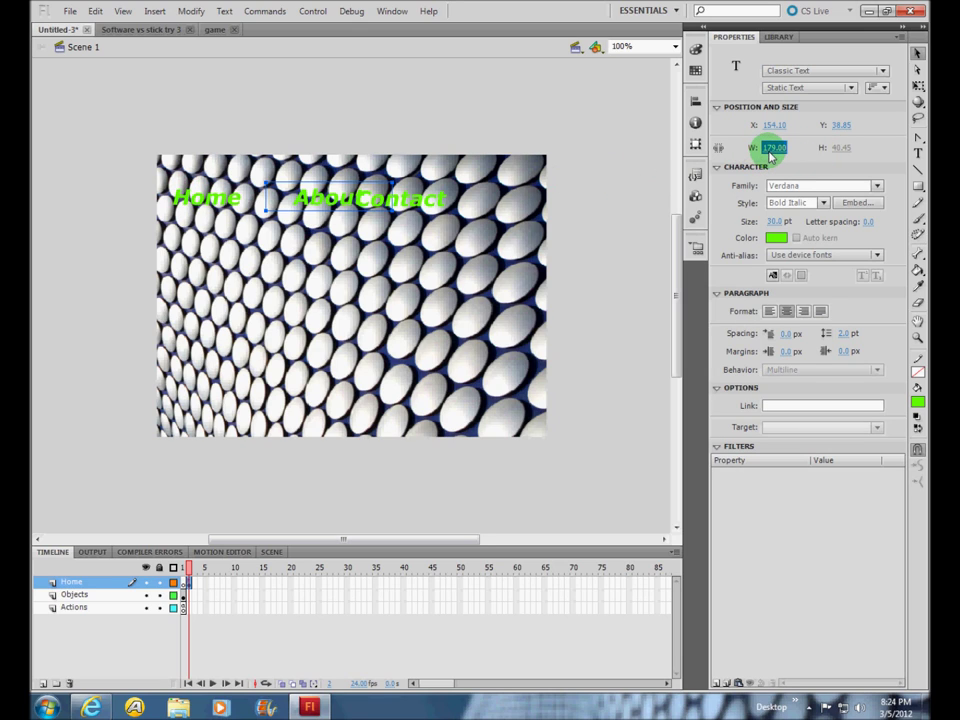
{"action": "left_click", "coordinate": [769, 149]}
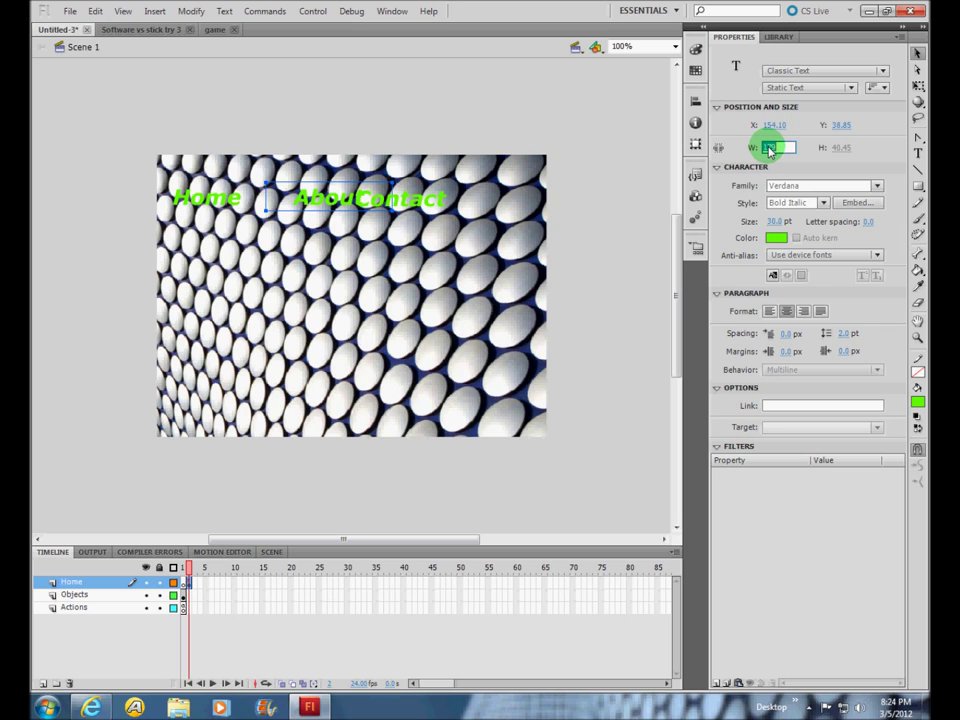
{"action": "type", "text": "150"}
{"action": "left_click", "coordinate": [825, 150]}
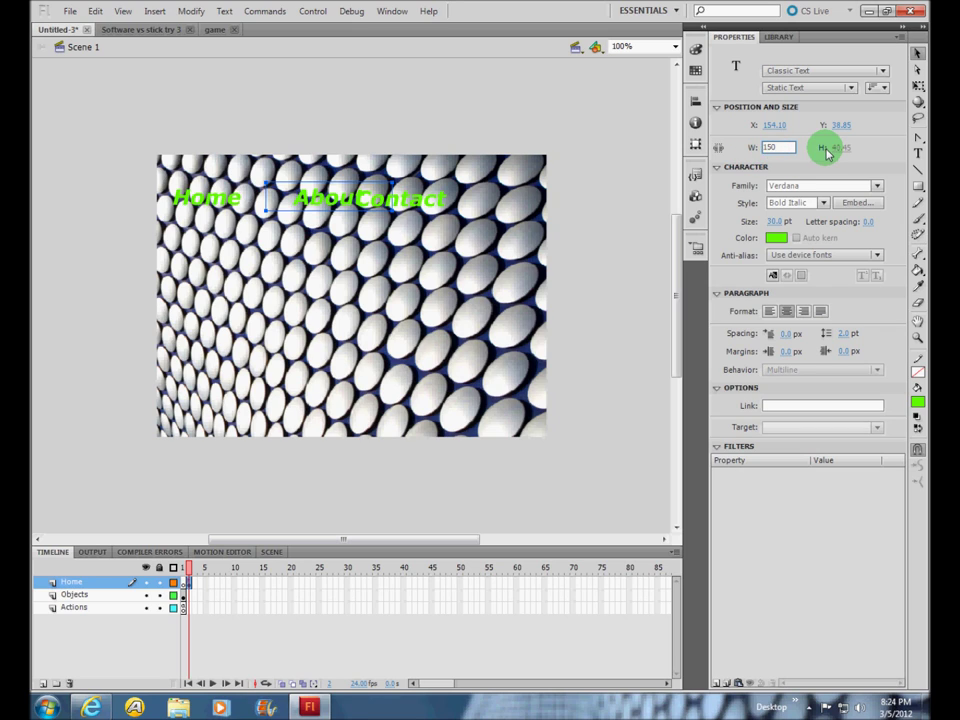
{"action": "left_click", "coordinate": [780, 125]}
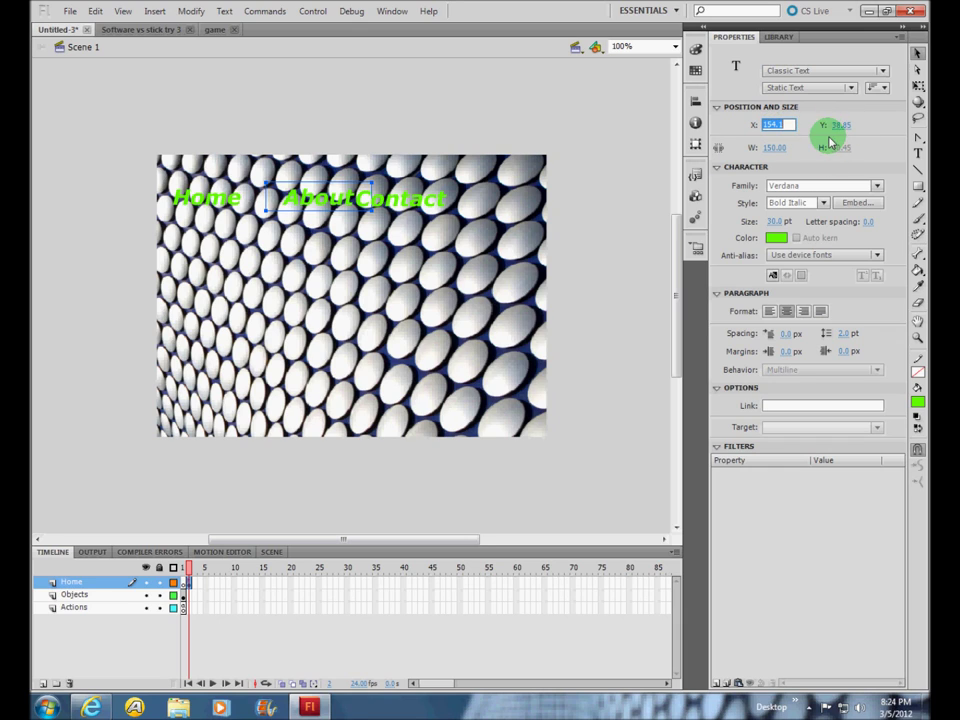
{"action": "key", "text": "Return"}
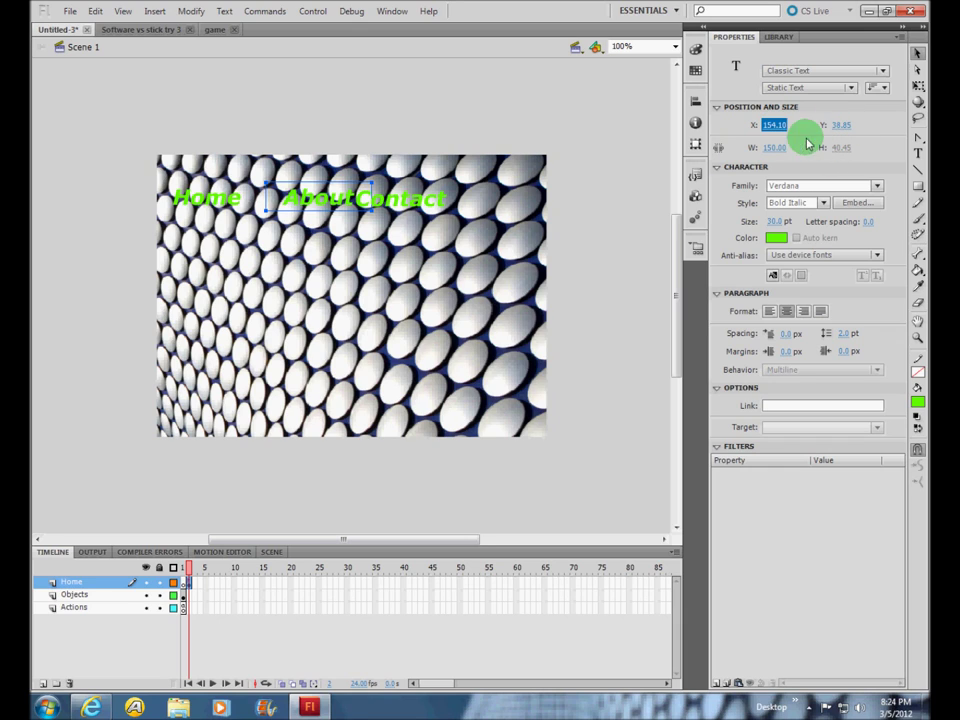
Step: Move the "About" text to X 3 and from there to X 12
{"action": "left_click", "coordinate": [224, 203]}
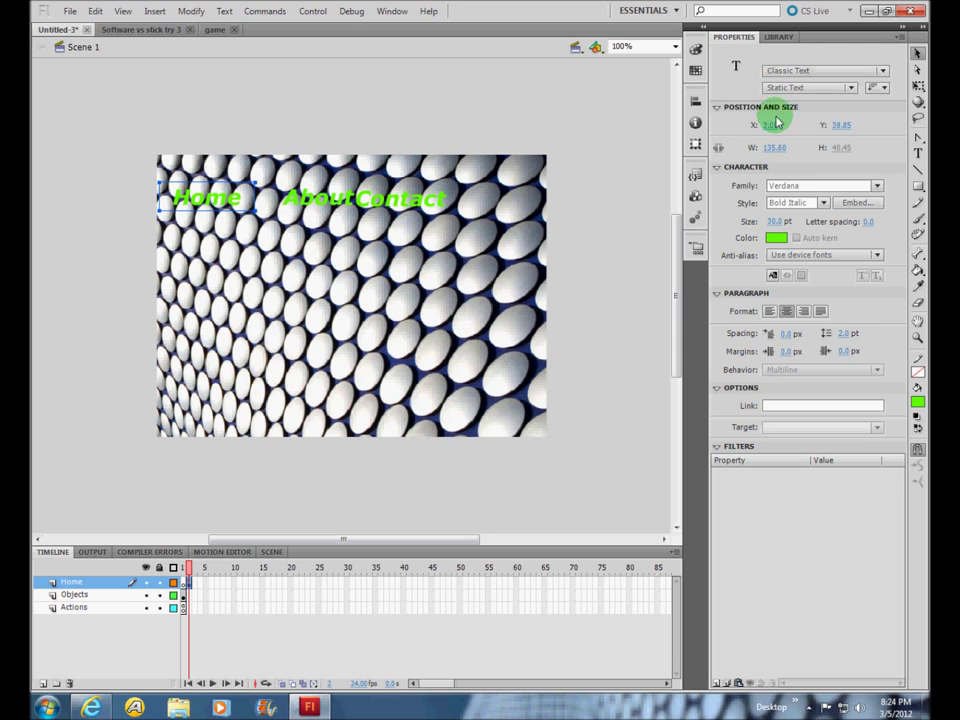
{"action": "left_click", "coordinate": [287, 198]}
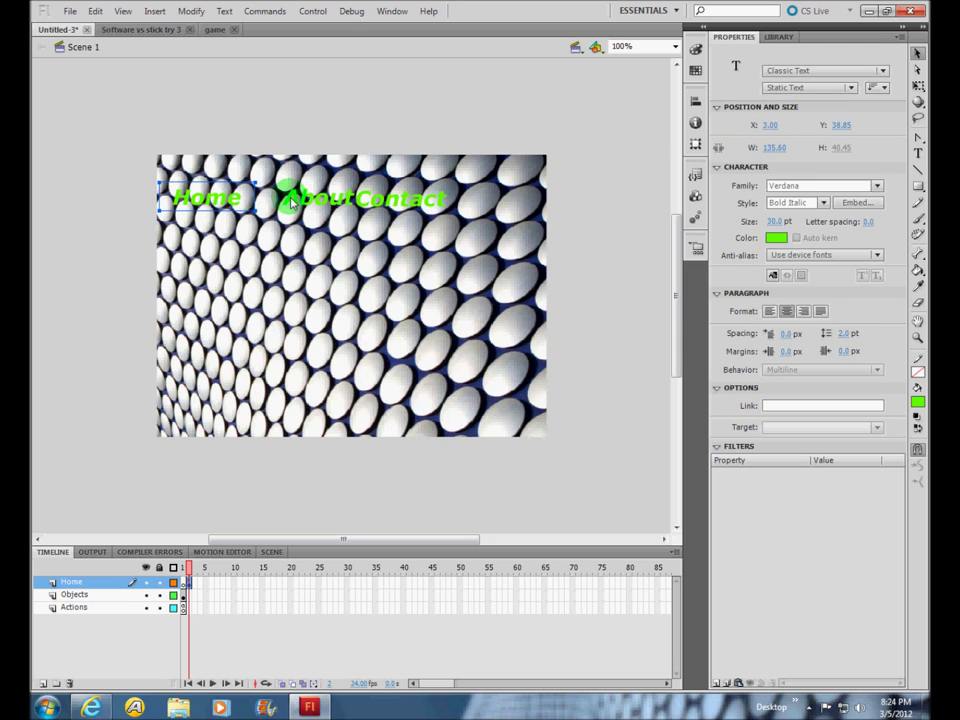
{"action": "left_click", "coordinate": [780, 125]}
{"action": "type", "text": "3"}
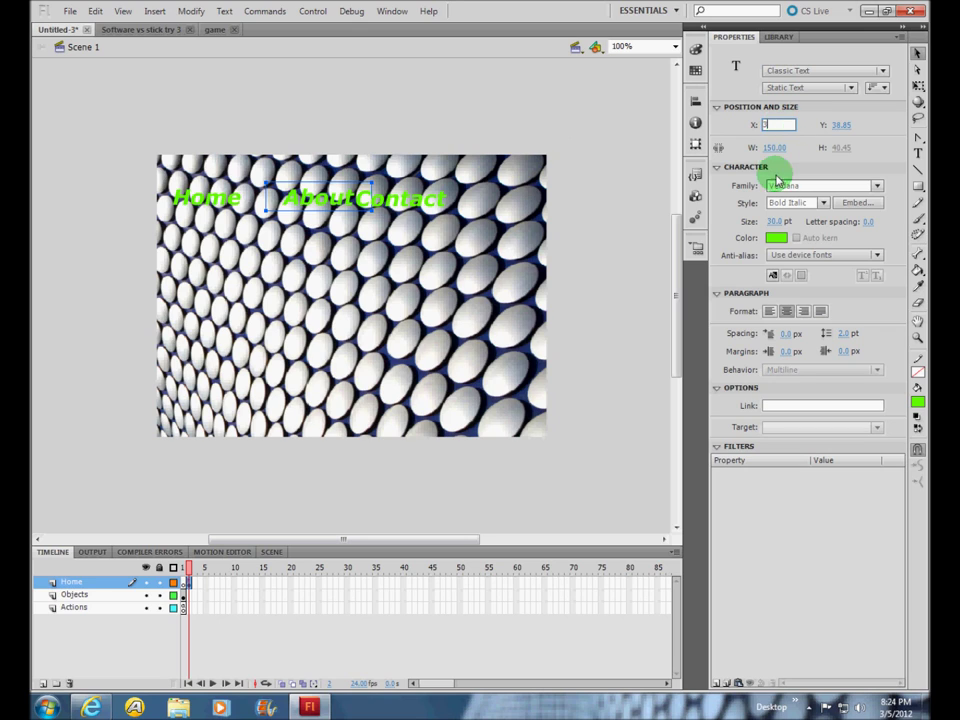
{"action": "key", "text": "Return"}
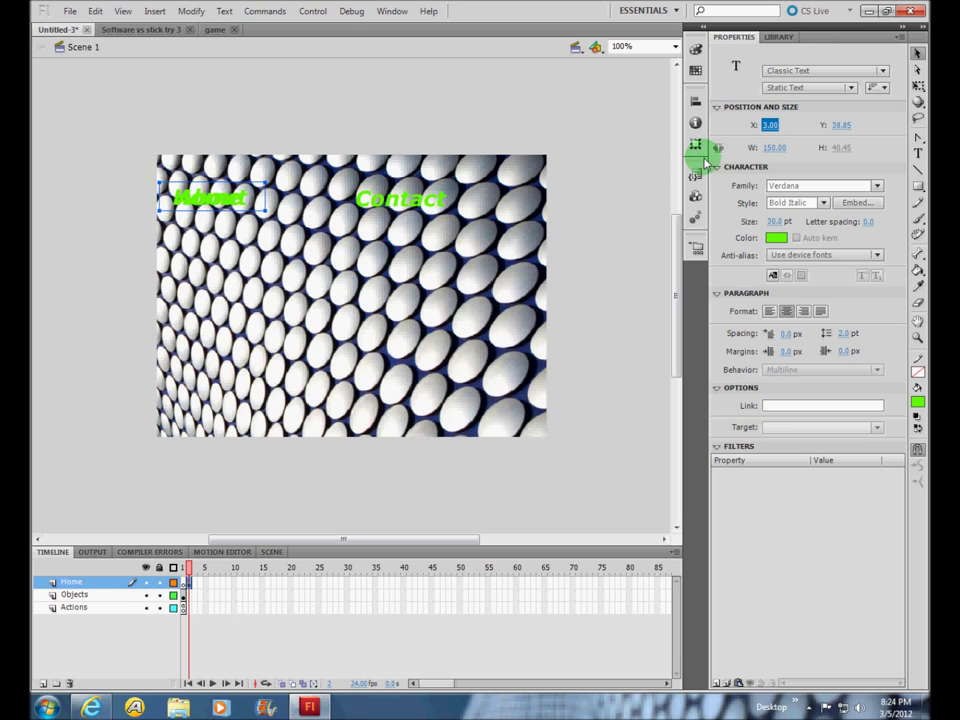
{"action": "left_click", "coordinate": [768, 124]}
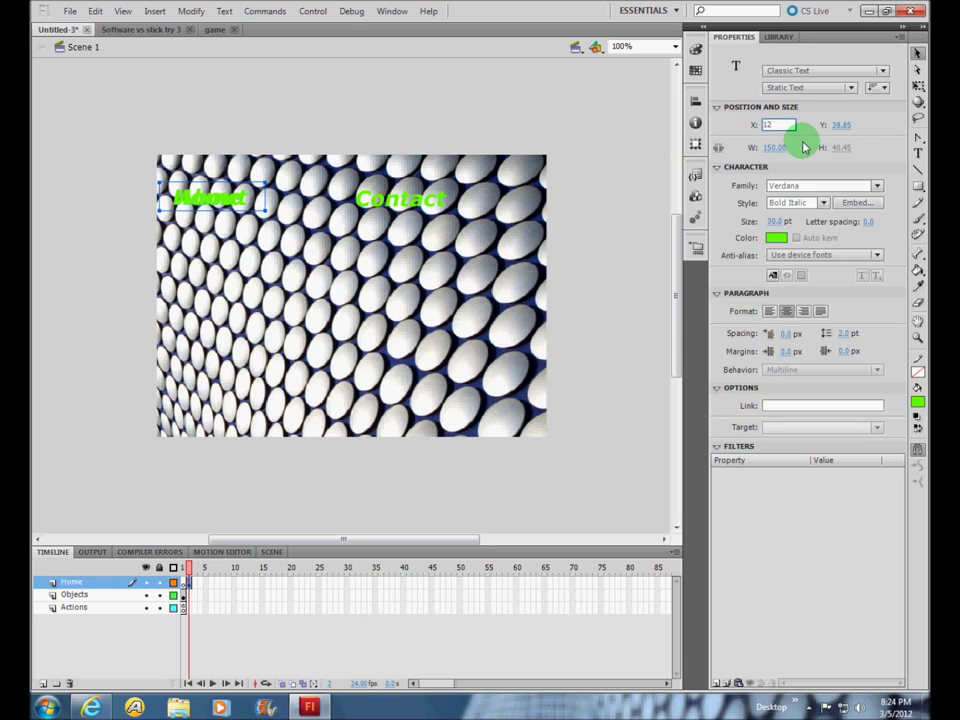
{"action": "key", "text": "Return"}
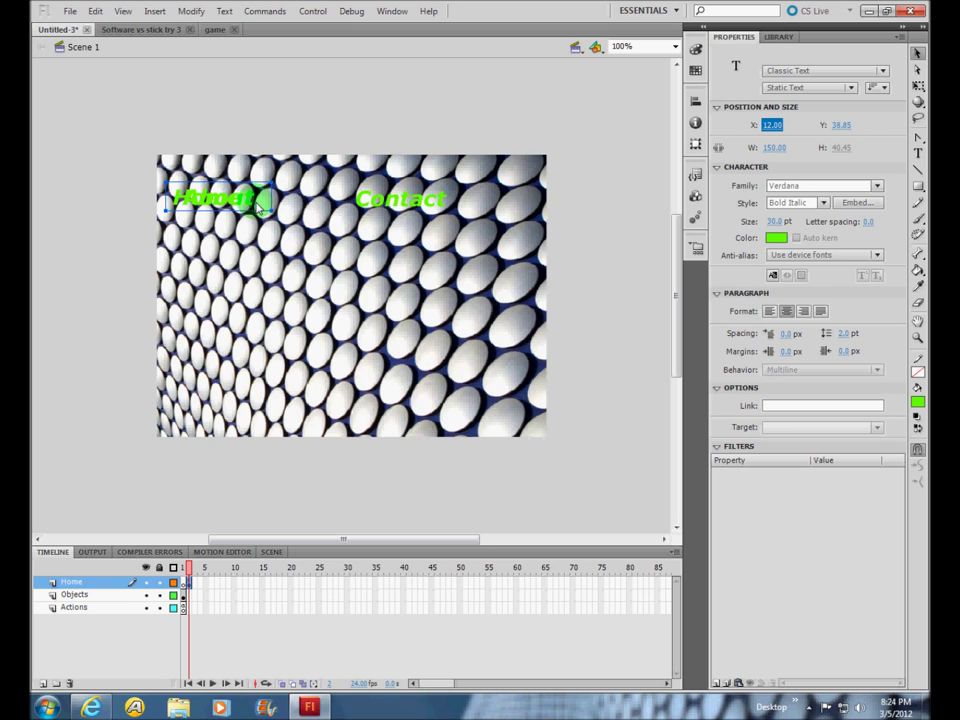
Step: Move "About" to about X 112 beside "Home", then set "Contact" to X 3 and shift it to about X 249 after "About"
{"action": "left_click_drag", "start_coordinate": [258, 205], "coordinate": [300, 200]}
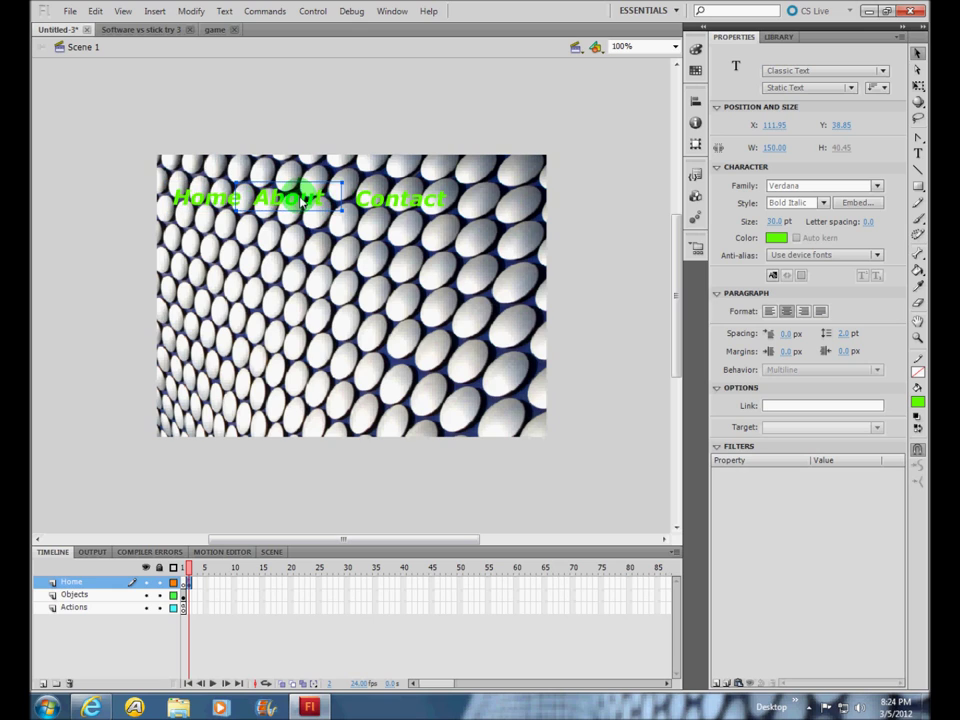
{"action": "left_click", "coordinate": [405, 203]}
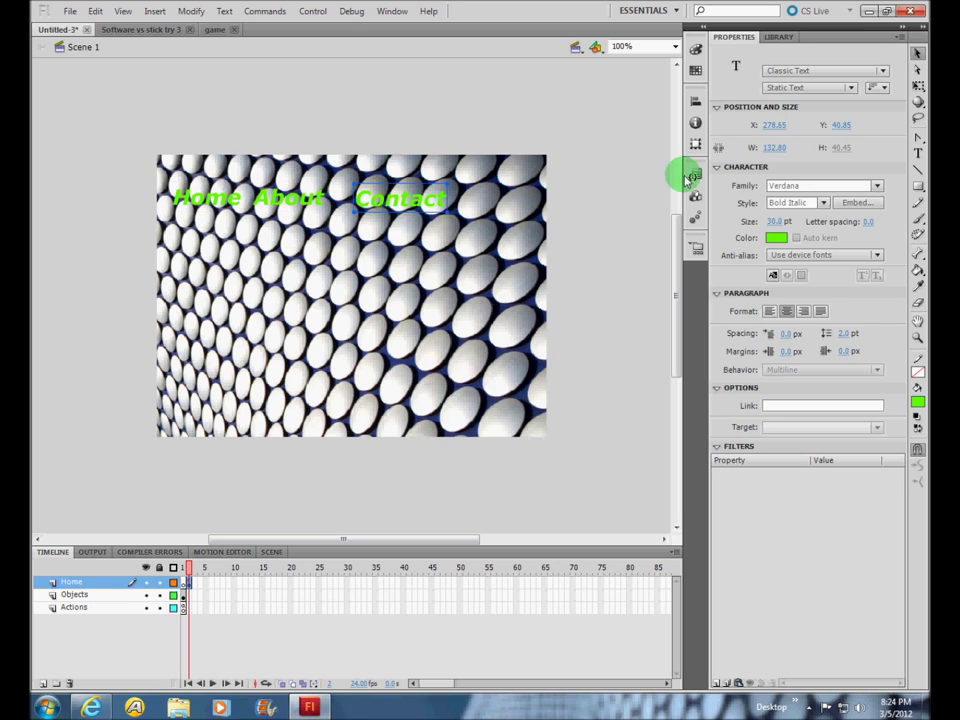
{"action": "left_click", "coordinate": [788, 125]}
{"action": "type", "text": "31"}
{"action": "key", "text": "Return"}
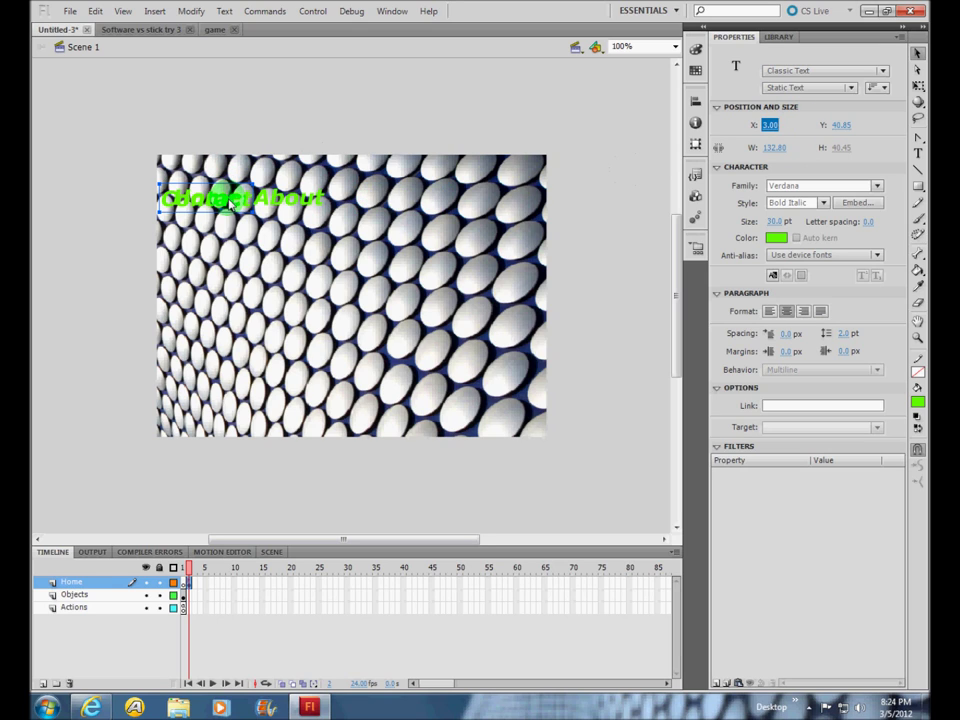
{"action": "left_click_drag", "start_coordinate": [252, 200], "coordinate": [383, 205]}
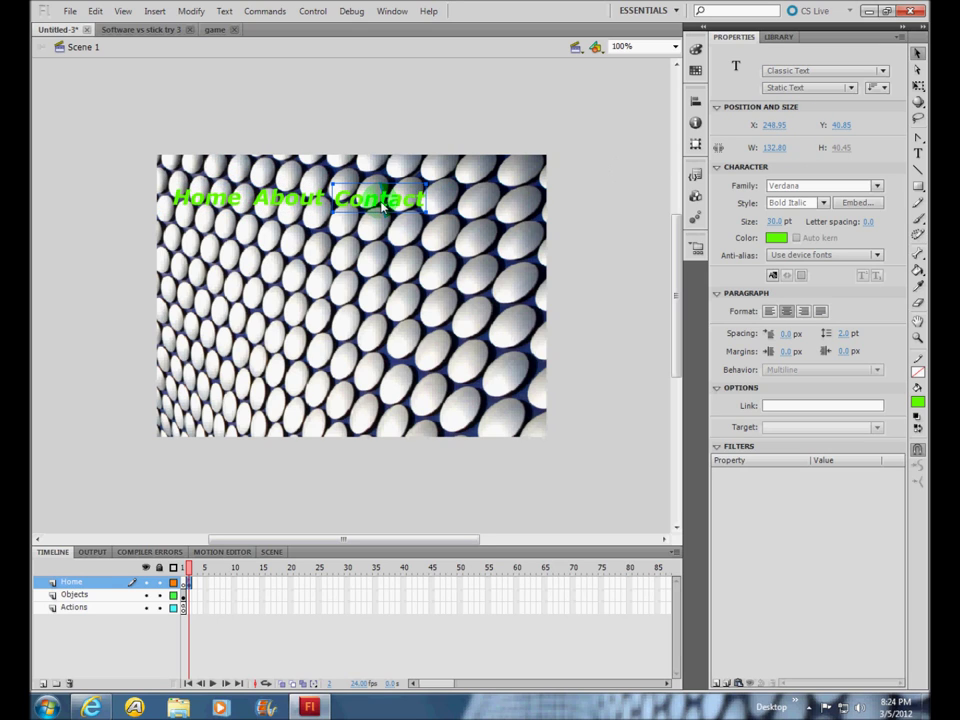
{"action": "left_click", "coordinate": [338, 643]}
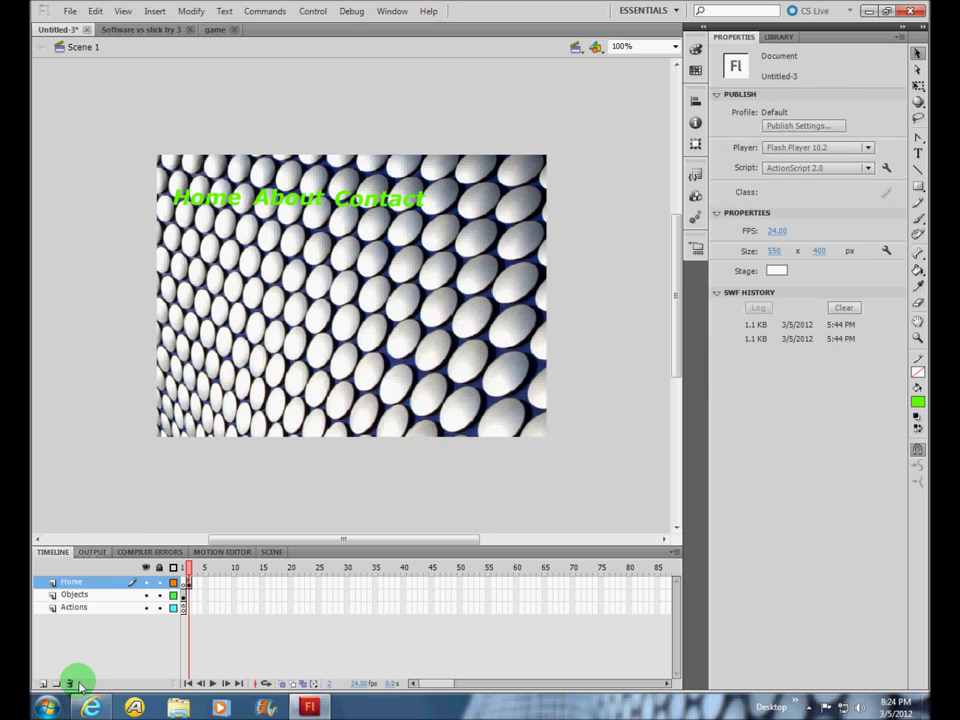
Step: Add two layers above the Home layer and name them "About" and "Contact", with Contact uppermost
{"action": "left_click", "coordinate": [40, 683]}
{"action": "left_click", "coordinate": [40, 683]}
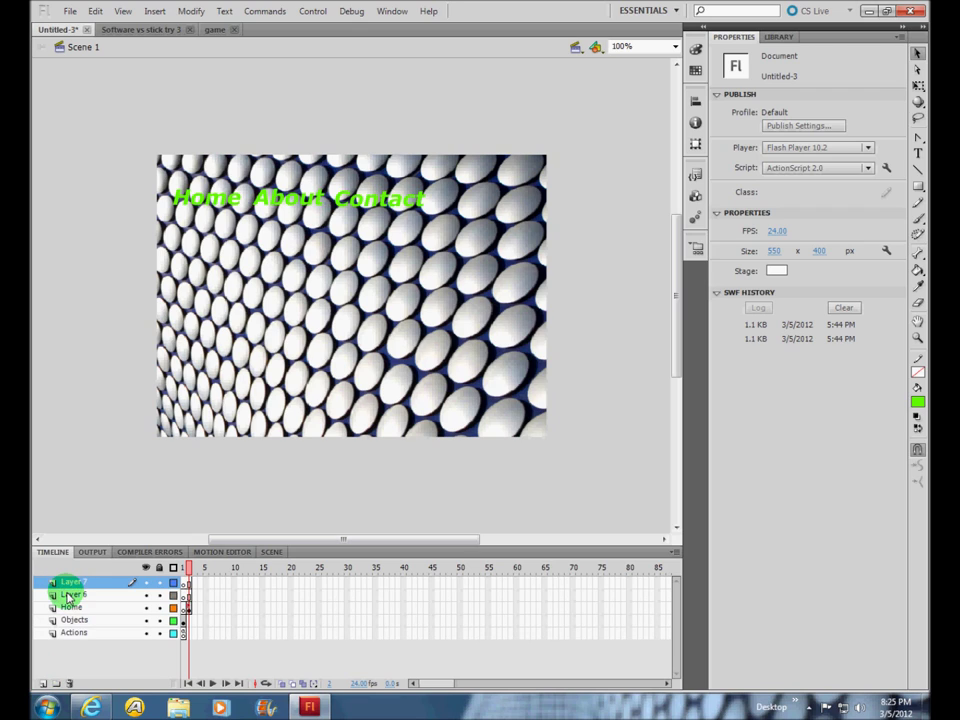
{"action": "double_click", "coordinate": [70, 595]}
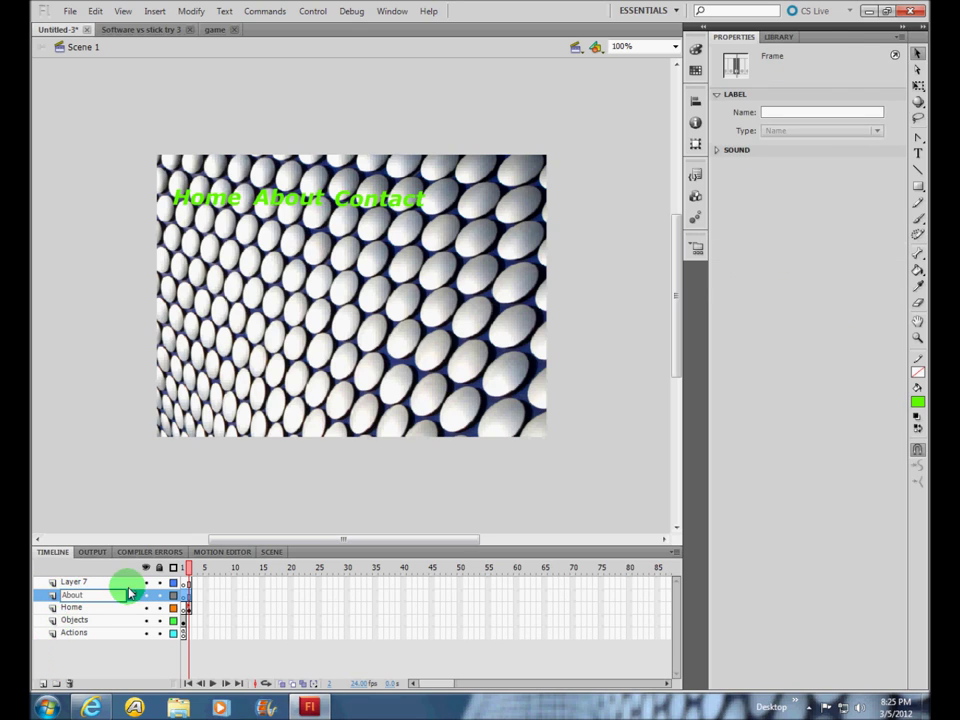
{"action": "double_click", "coordinate": [86, 582]}
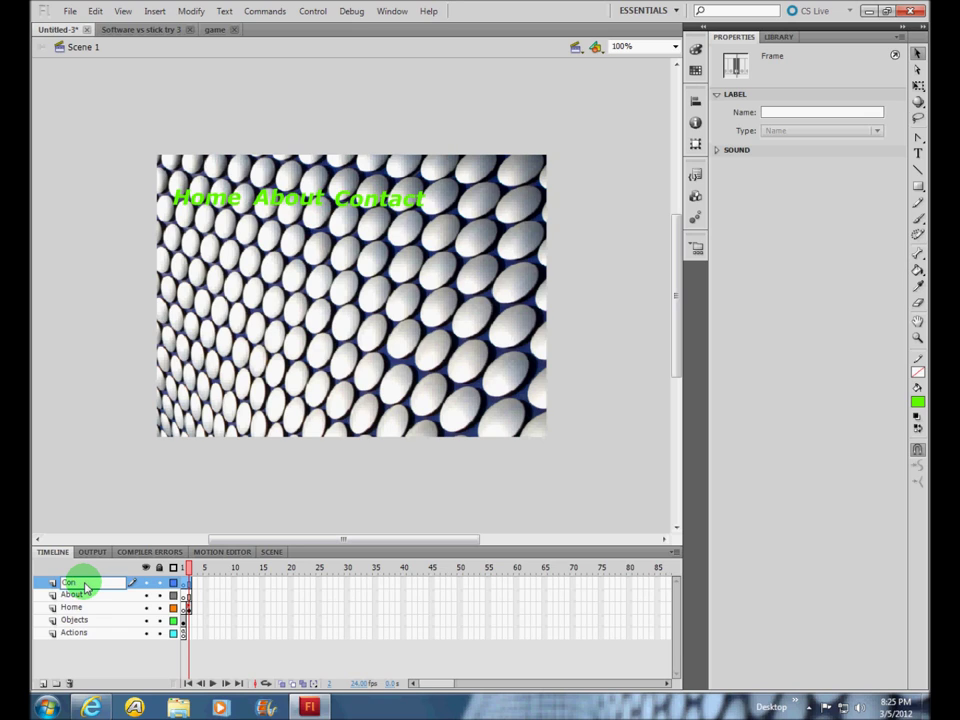
{"action": "left_click", "coordinate": [71, 654]}
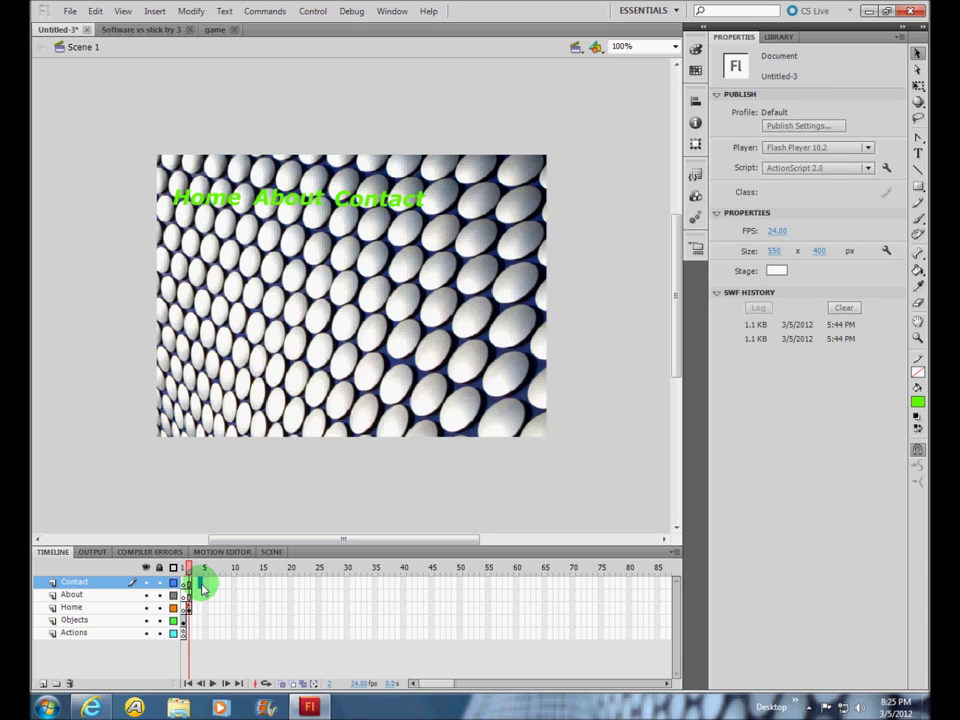
{"action": "left_click", "coordinate": [196, 585]}
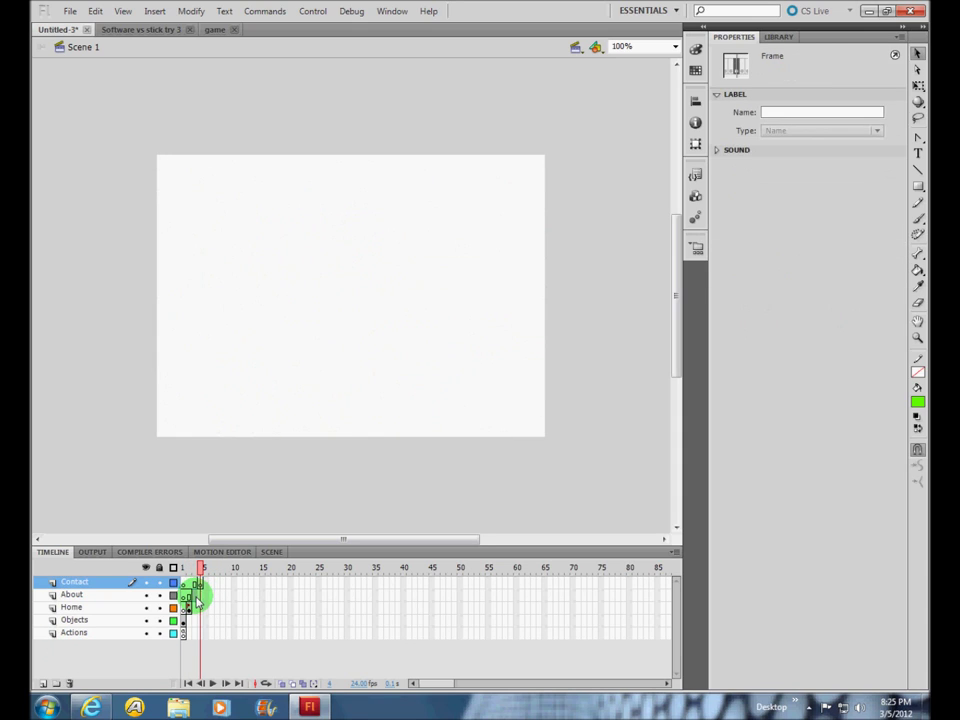
{"action": "left_click", "coordinate": [196, 595]}
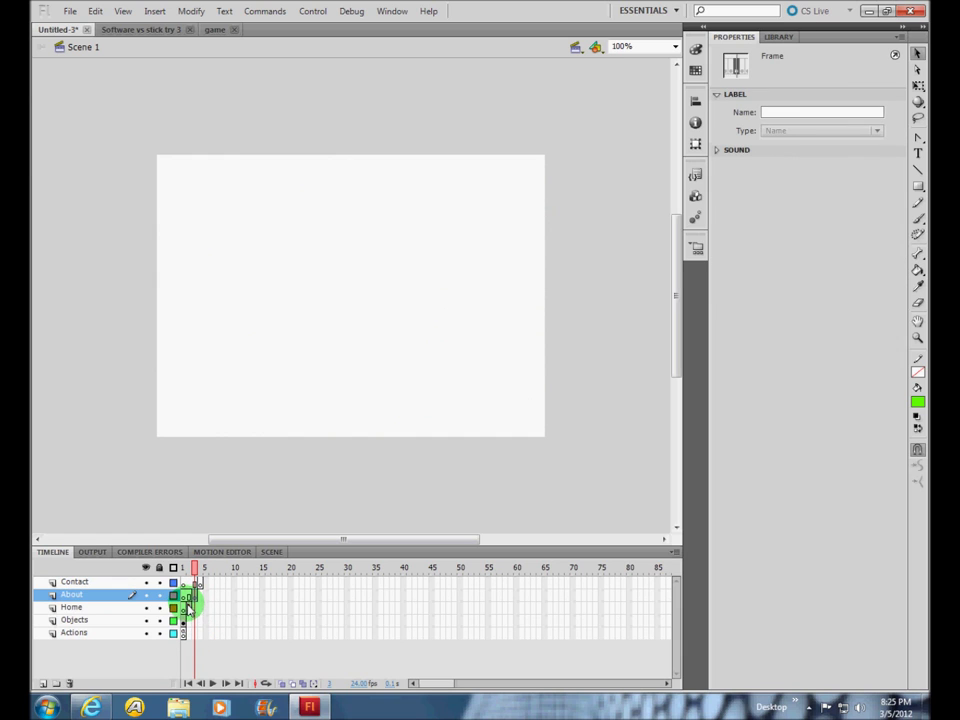
{"action": "key", "text": "Return"}
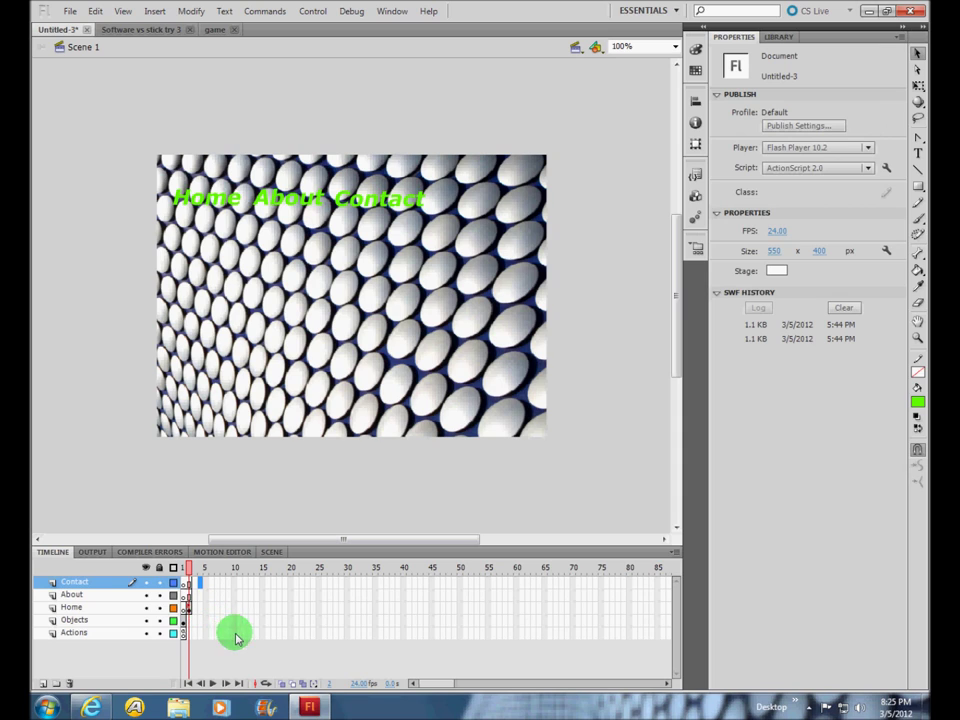
Step: Copy the Home layer's frame 2 into frame 3 of the About layer and frame 4 of the Contact layer
{"action": "left_click", "coordinate": [189, 607]}
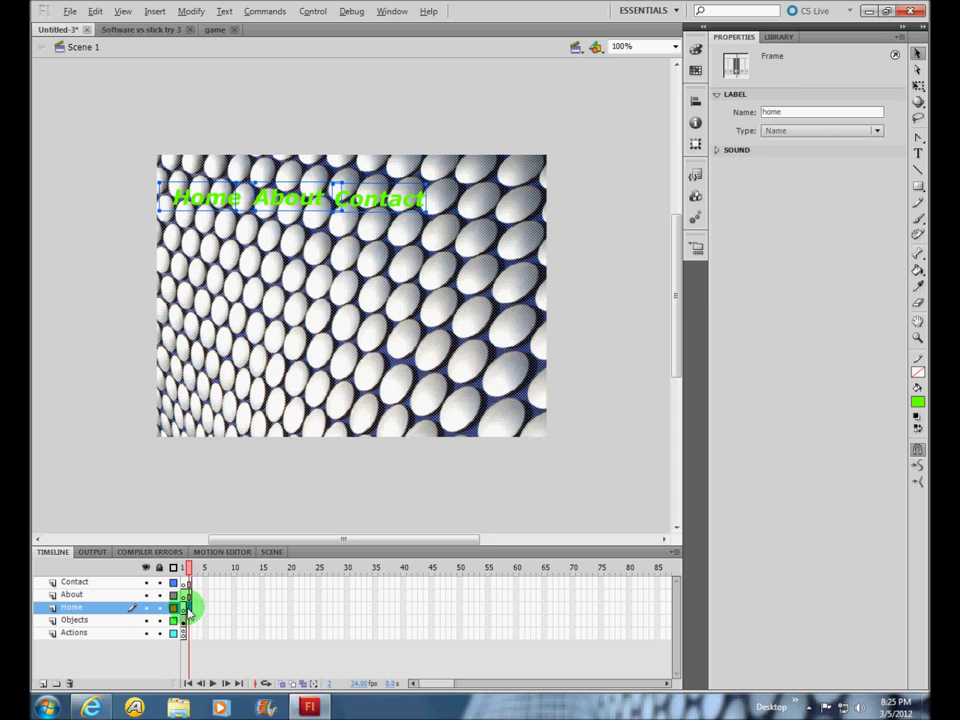
{"action": "left_click", "coordinate": [195, 596]}
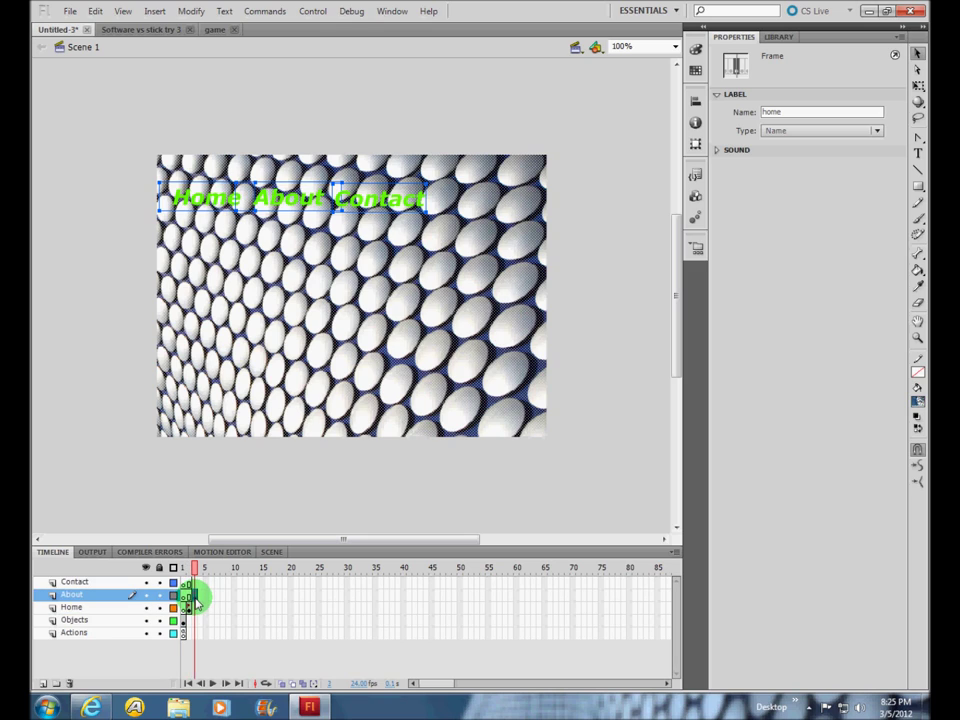
{"action": "left_click", "coordinate": [201, 582]}
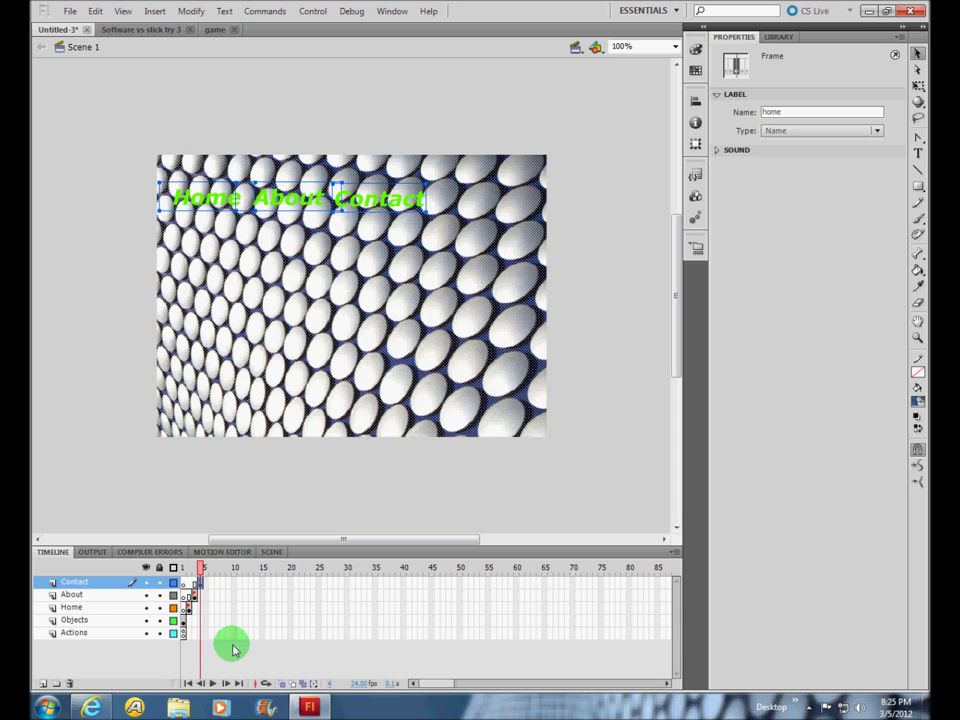
Step: Change the label of the About layer's frame 3 to "about"
{"action": "left_click", "coordinate": [196, 595]}
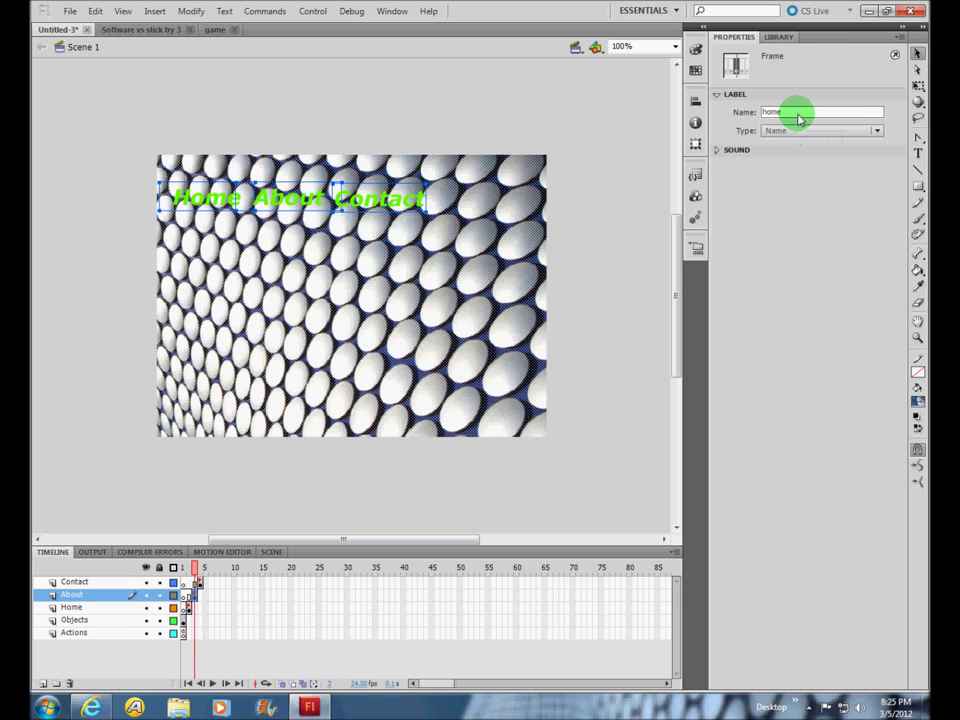
{"action": "left_click_drag", "start_coordinate": [797, 112], "coordinate": [740, 112]}
{"action": "key", "text": "BackSpace"}
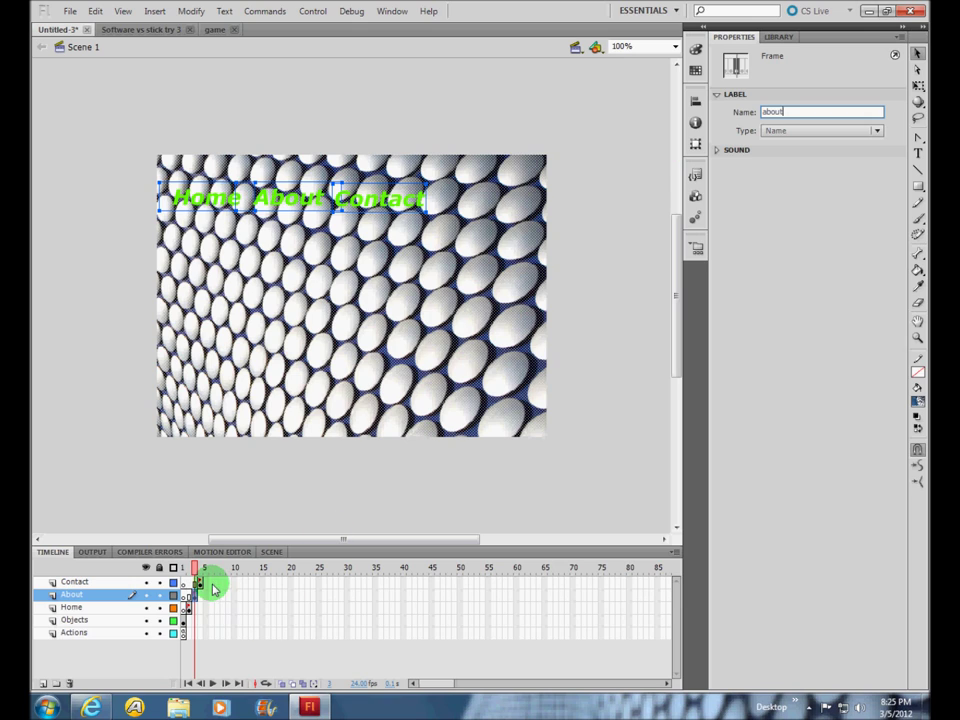
Step: Change the label of the Contact layer's frame 4 to "contact"
{"action": "left_click", "coordinate": [296, 513]}
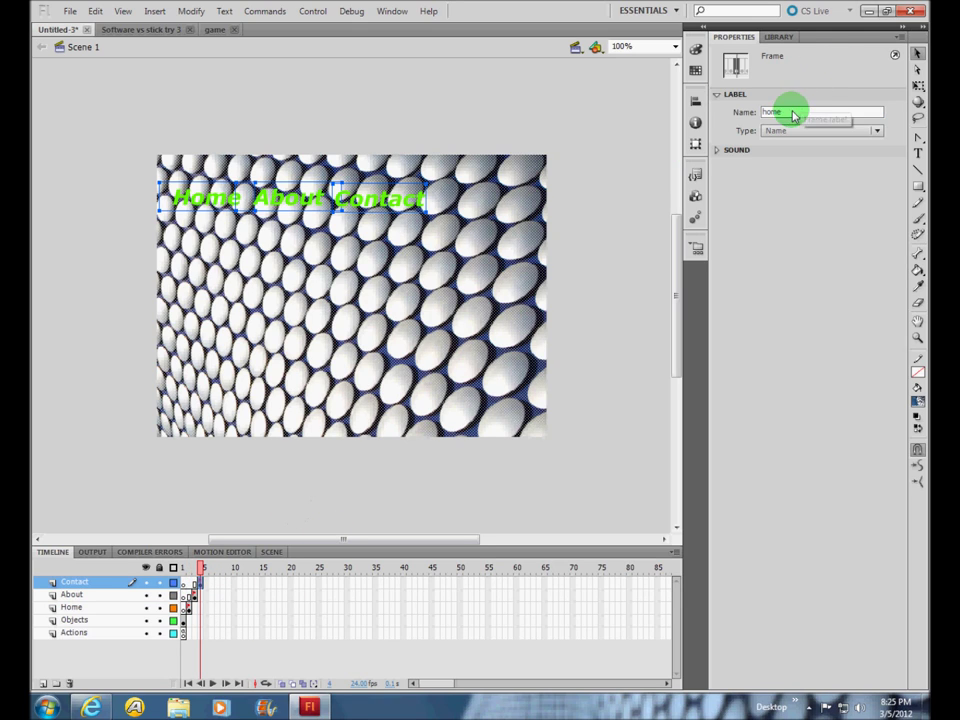
{"action": "left_click_drag", "start_coordinate": [791, 111], "coordinate": [718, 145]}
{"action": "key", "text": "BackSpace"}
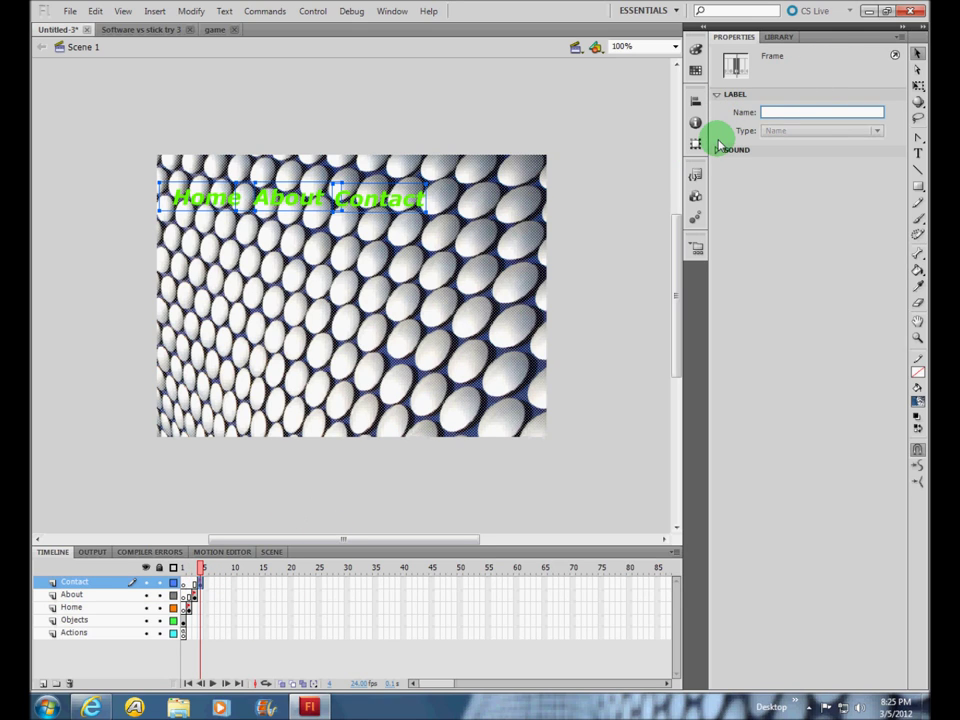
{"action": "type", "text": "co"}
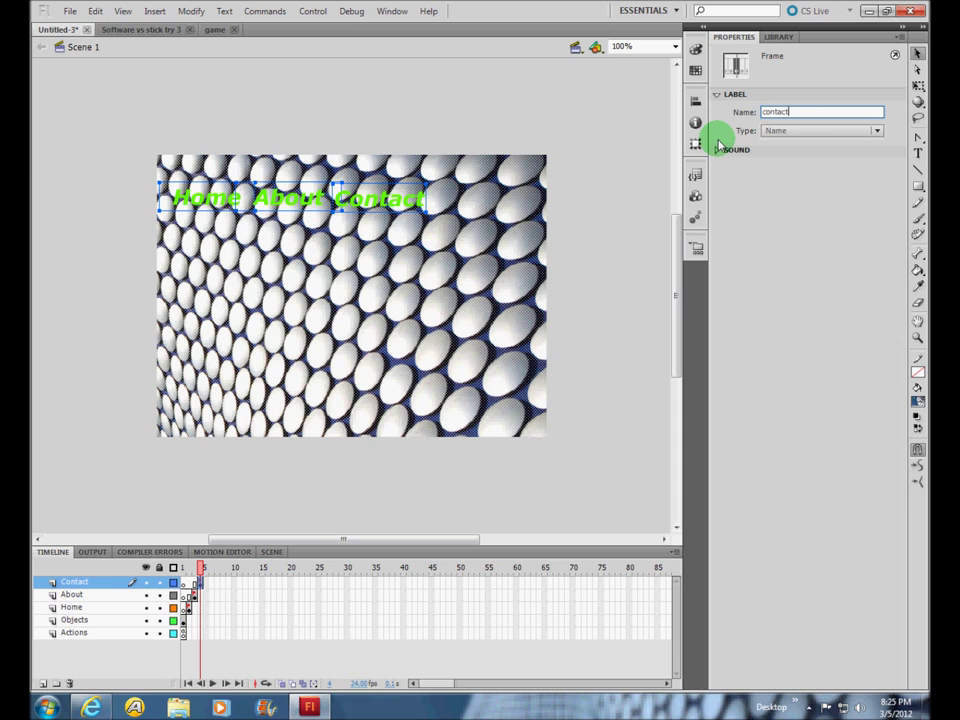
{"action": "type", "text": "ntact"}
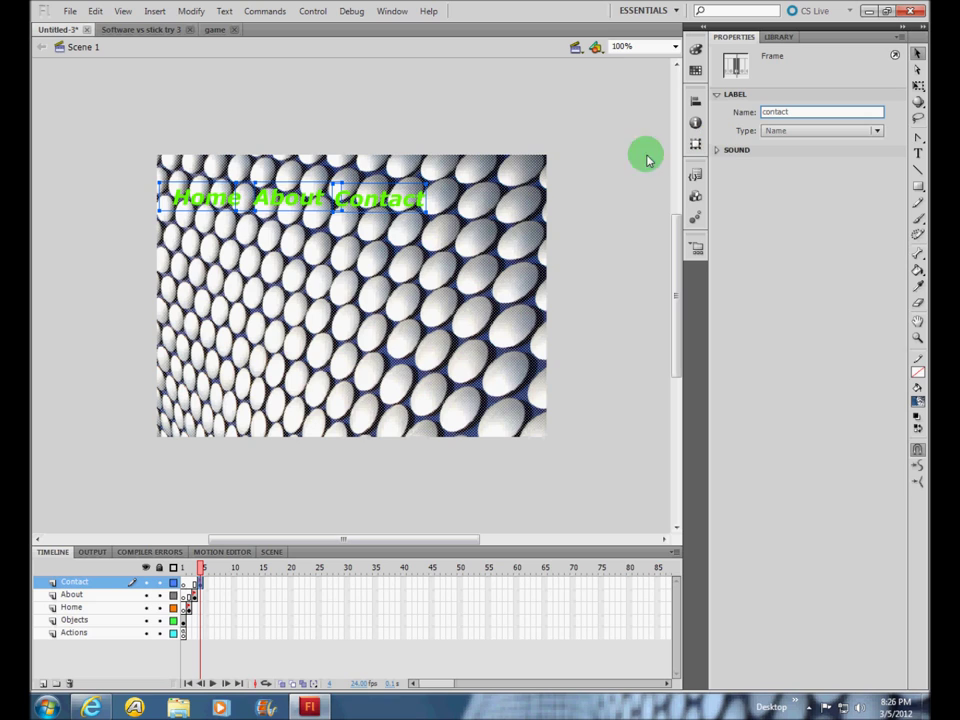
{"action": "left_click", "coordinate": [246, 666]}
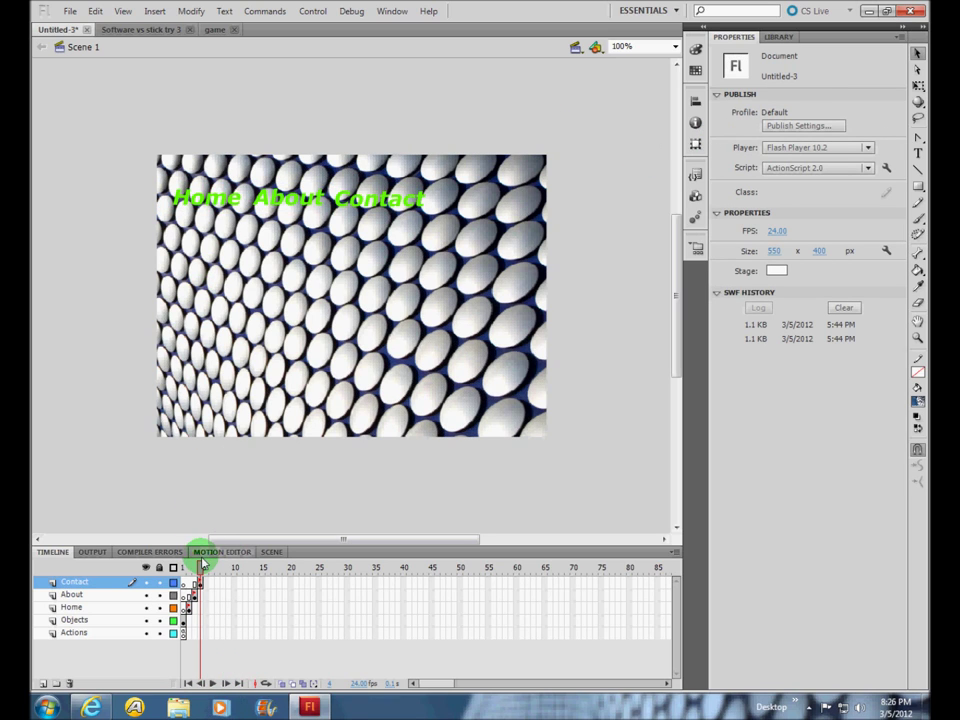
Step: Copy the stop(); script from the actions of the Home layer's frame 2
{"action": "left_click_drag", "start_coordinate": [201, 570], "coordinate": [196, 600]}
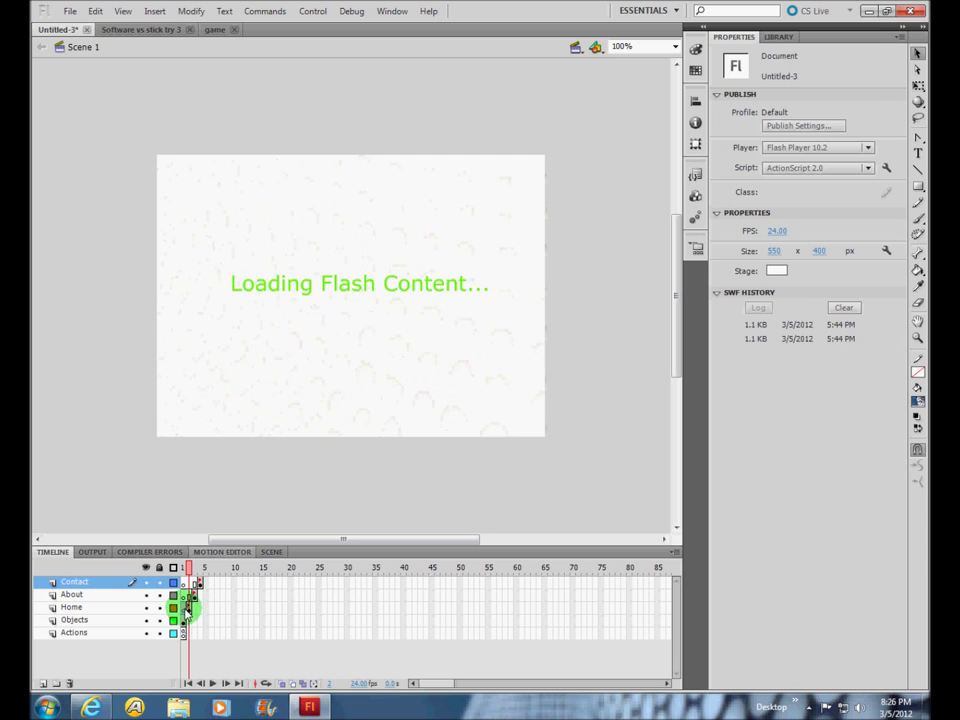
{"action": "left_click", "coordinate": [189, 607]}
{"action": "left_click_drag", "start_coordinate": [191, 619], "coordinate": [185, 630]}
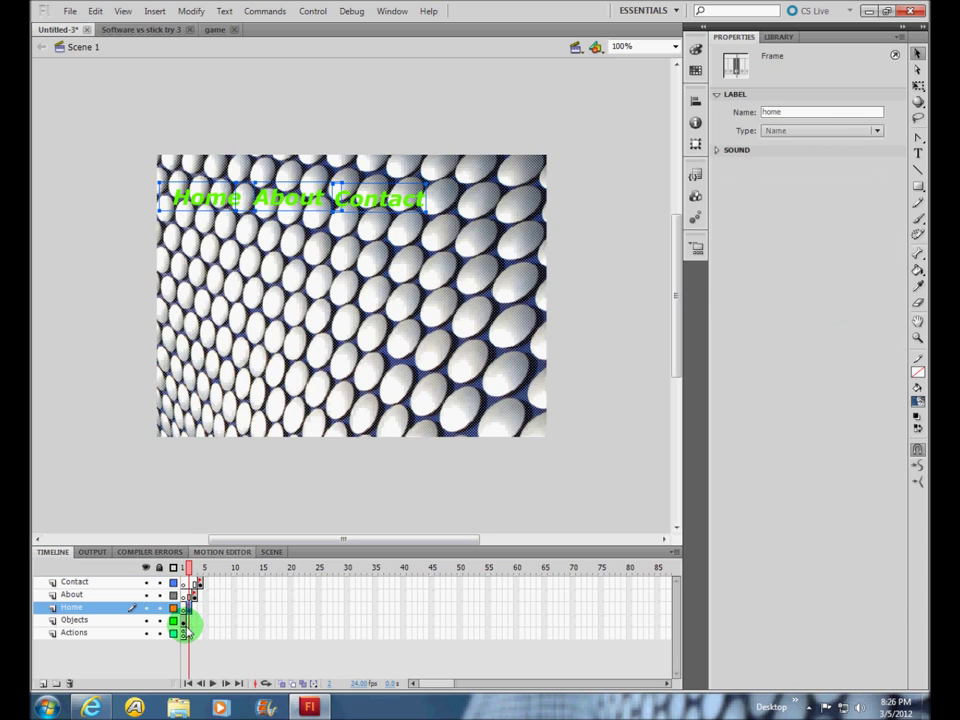
{"action": "key", "text": "F9"}
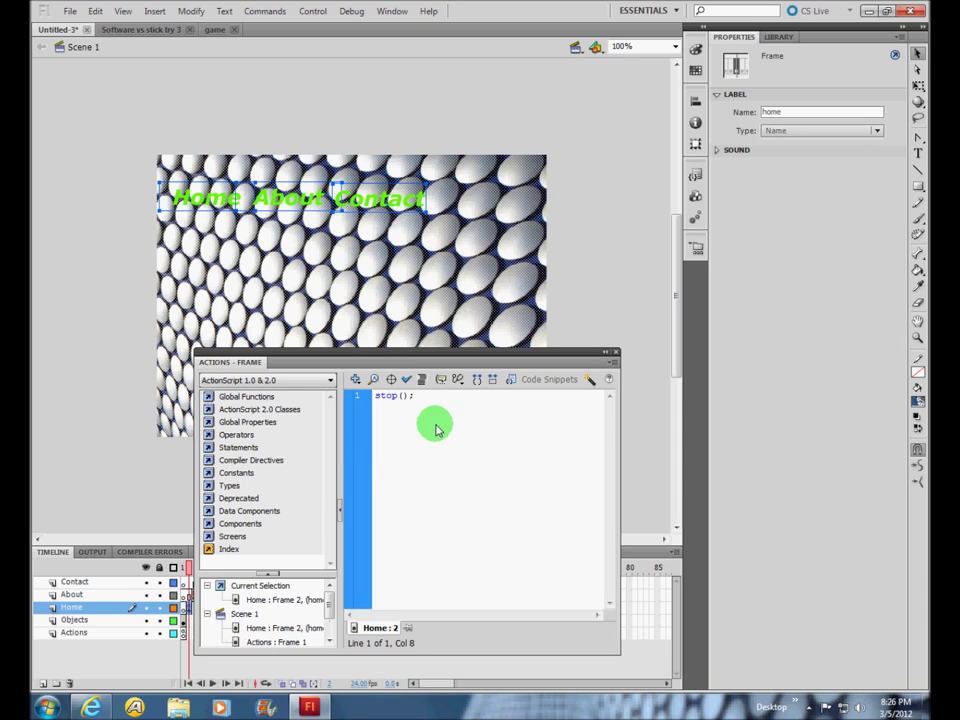
{"action": "left_click_drag", "start_coordinate": [424, 396], "coordinate": [350, 397]}
{"action": "right_click", "coordinate": [382, 404]}
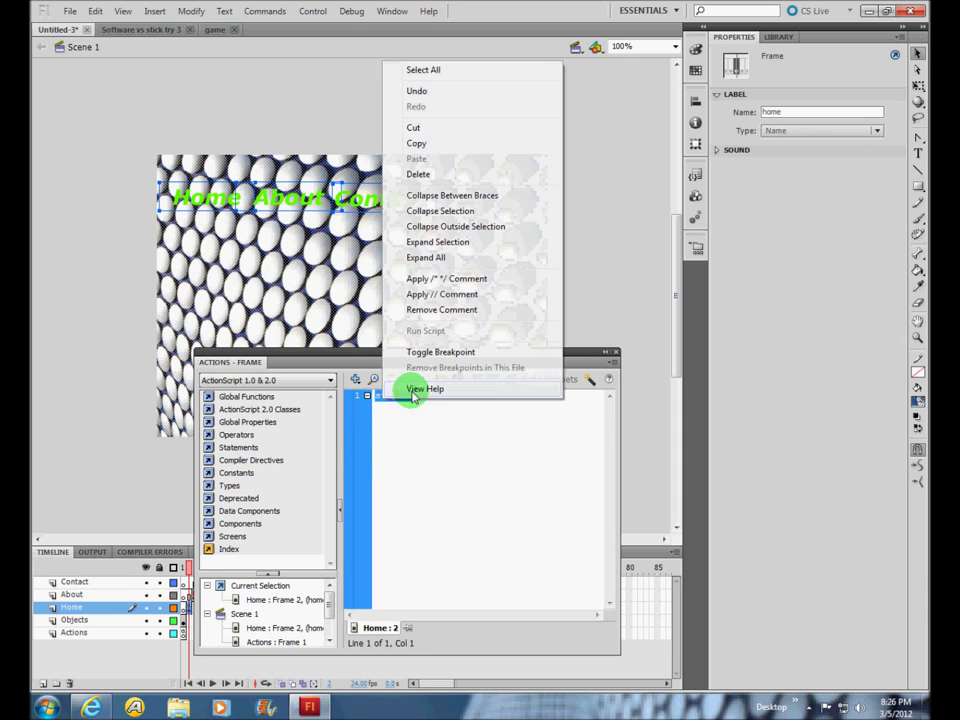
{"action": "left_click", "coordinate": [440, 142]}
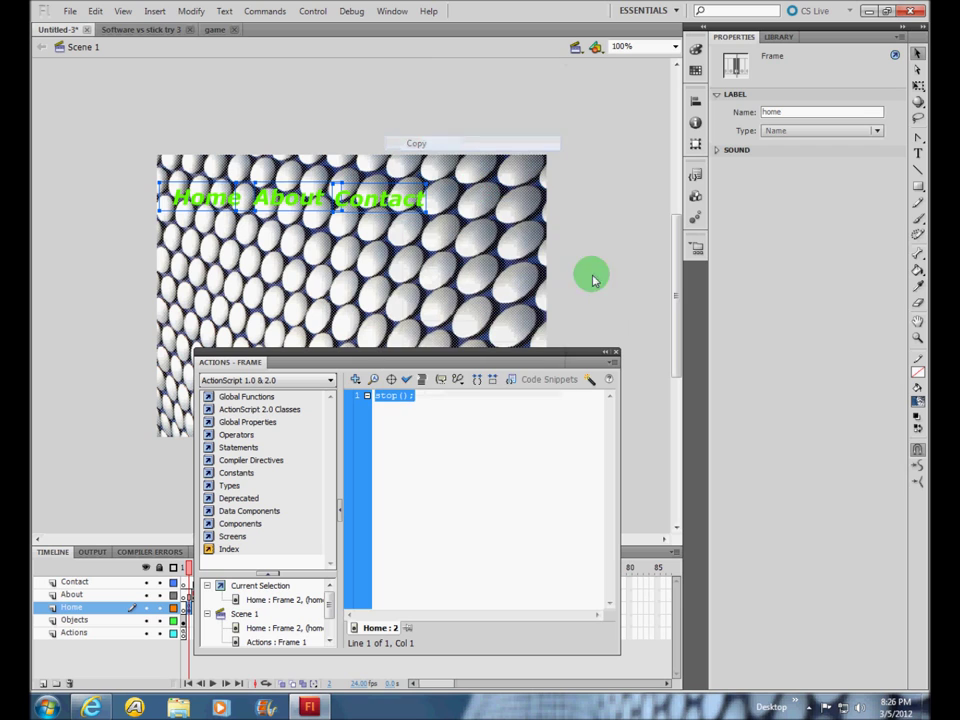
{"action": "left_click", "coordinate": [614, 351]}
Step: Paste the stop(); script into the actions of the About layer's frame 3
{"action": "left_click", "coordinate": [195, 594]}
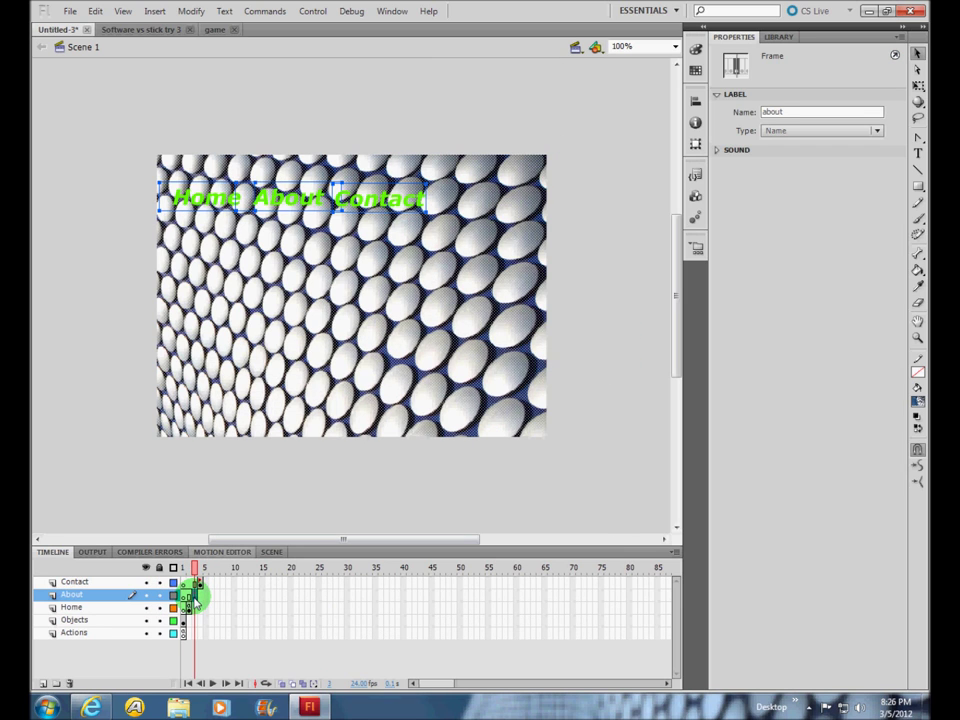
{"action": "key", "text": "F9"}
{"action": "right_click", "coordinate": [405, 489]}
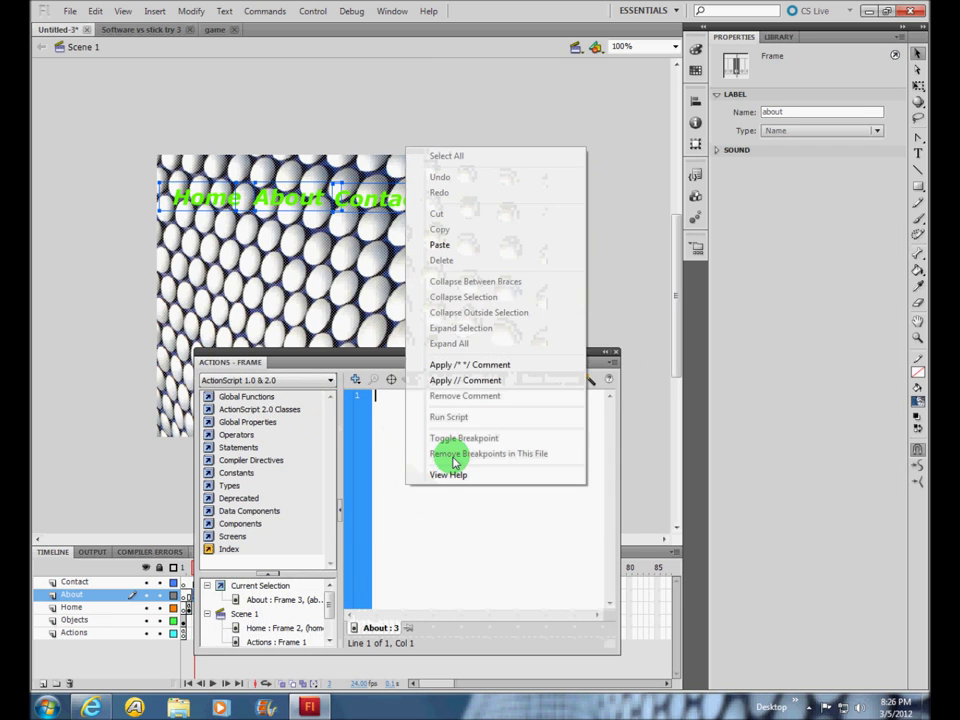
{"action": "left_click", "coordinate": [439, 244]}
{"action": "key", "text": "F9"}
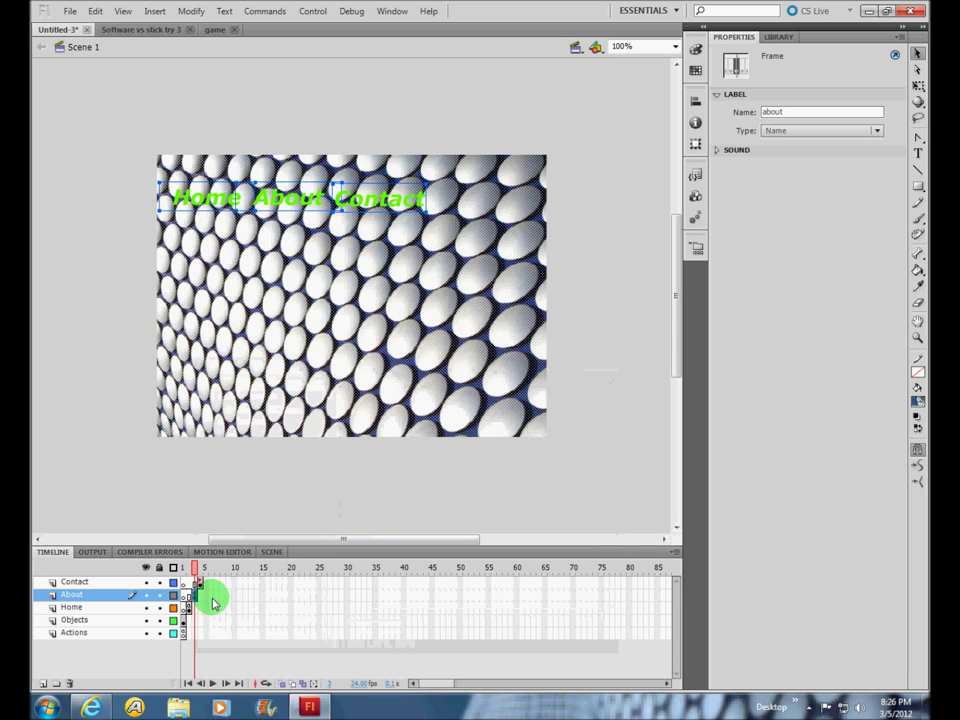
Step: Paste the stop(); script into the actions of the Contact layer's frame 4
{"action": "left_click", "coordinate": [196, 581]}
{"action": "key", "text": "F9"}
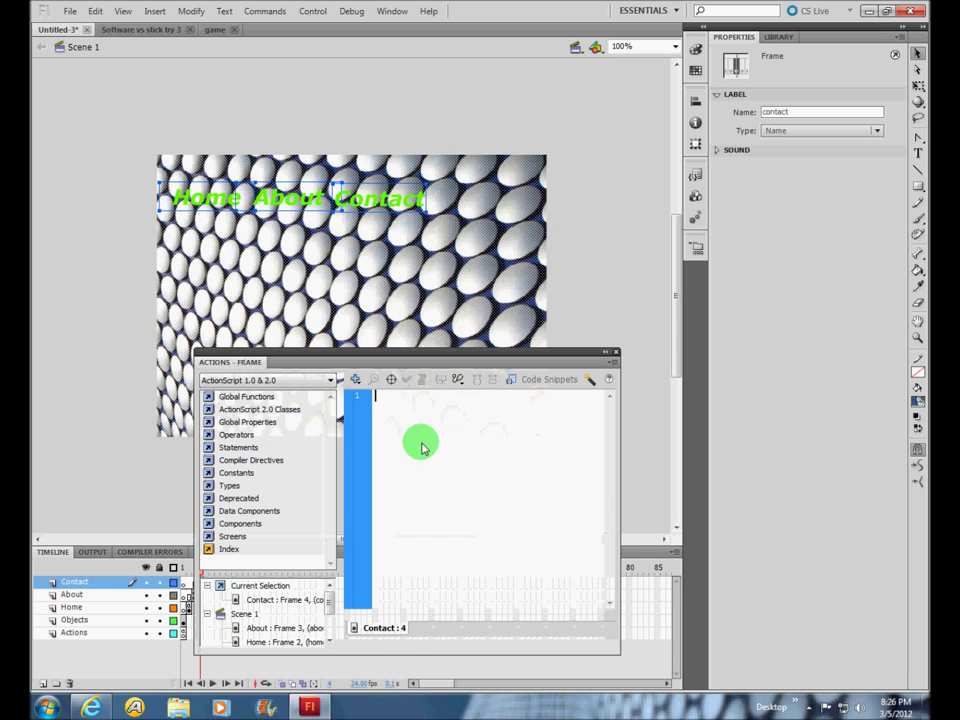
{"action": "right_click", "coordinate": [423, 442]}
{"action": "left_click", "coordinate": [471, 207]}
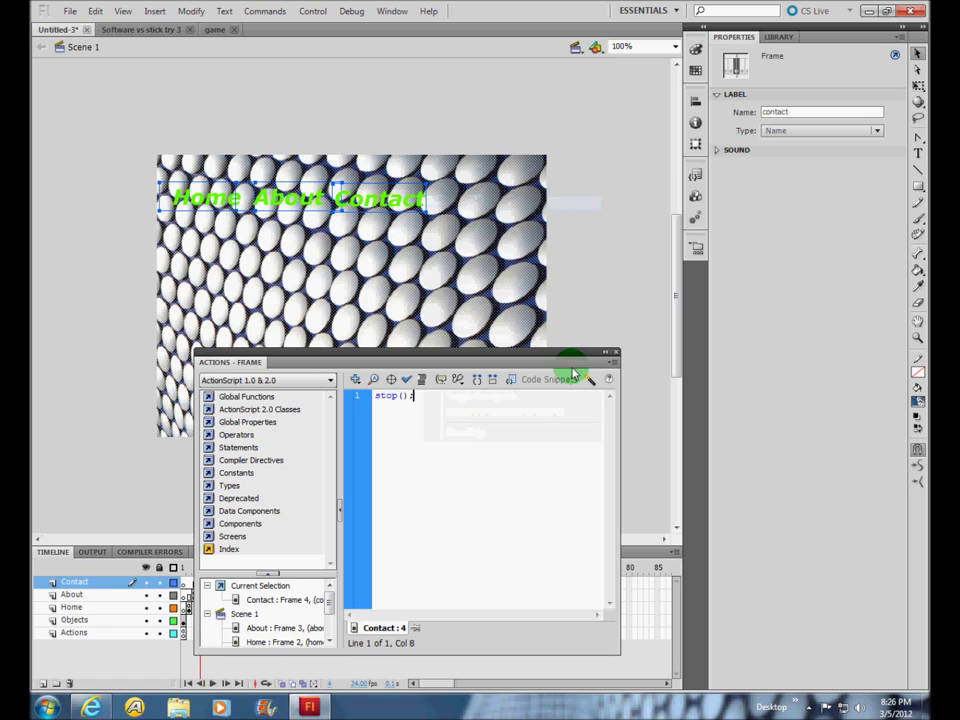
{"action": "left_click", "coordinate": [614, 352]}
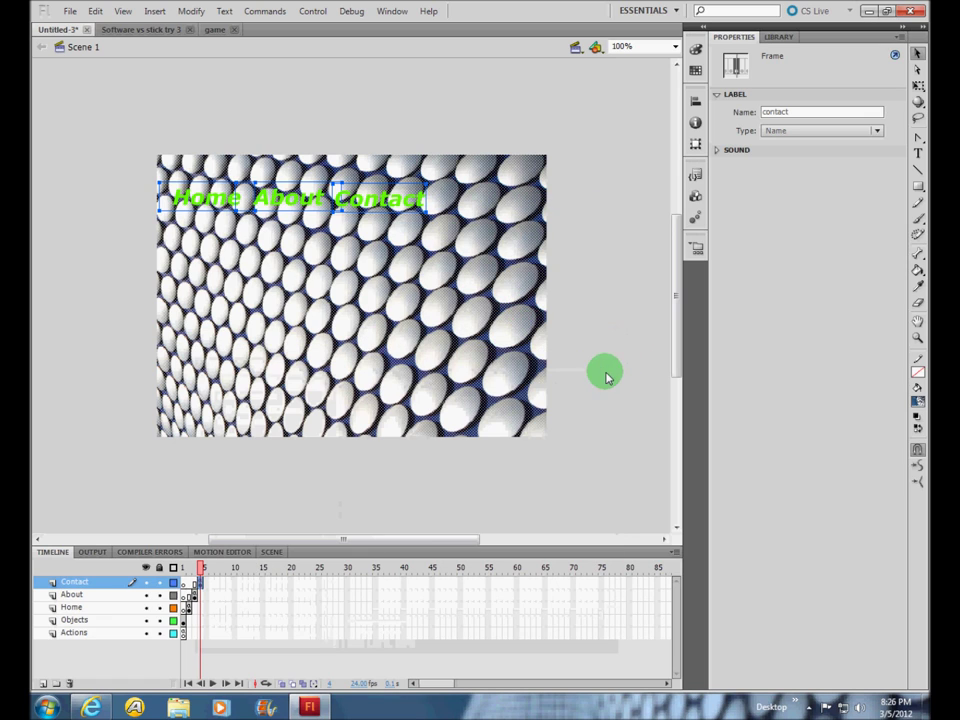
Step: Return the playhead to frame 2, the home frame, with nothing selected on the stage
{"action": "left_click", "coordinate": [190, 567]}
{"action": "left_click", "coordinate": [190, 567]}
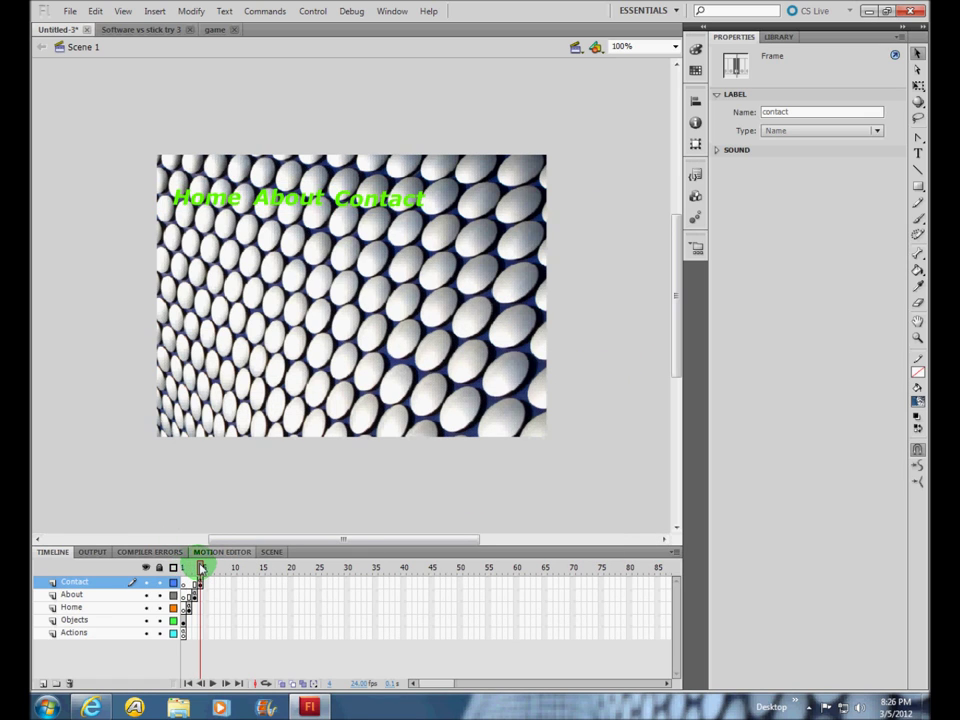
{"action": "left_click", "coordinate": [206, 94]}
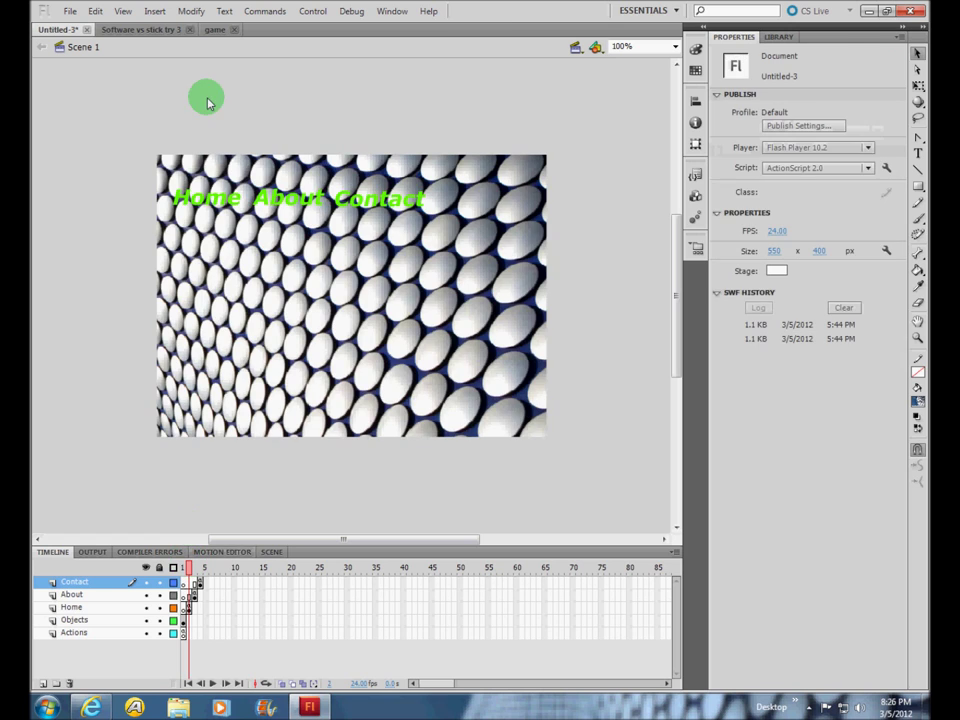
Step: Convert the Home text on the stage into a graphic symbol named Home
{"action": "left_click", "coordinate": [224, 200]}
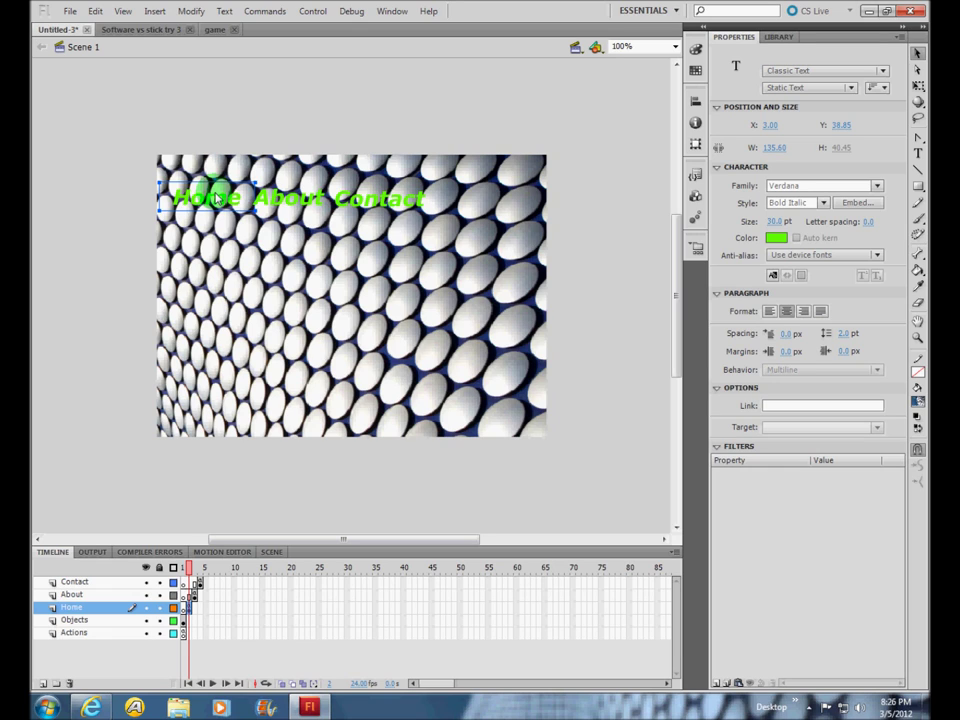
{"action": "key", "text": "F8"}
{"action": "type", "text": "Home"}
{"action": "left_click", "coordinate": [558, 157]}
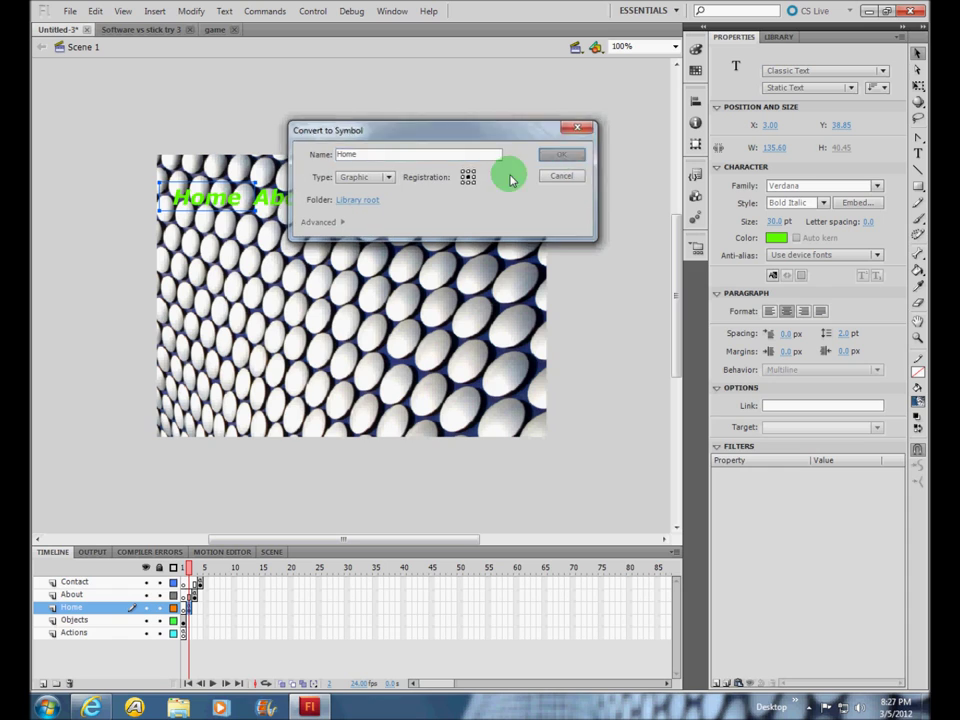
Step: Convert the About text on the stage into a graphic symbol named about
{"action": "left_click", "coordinate": [307, 206]}
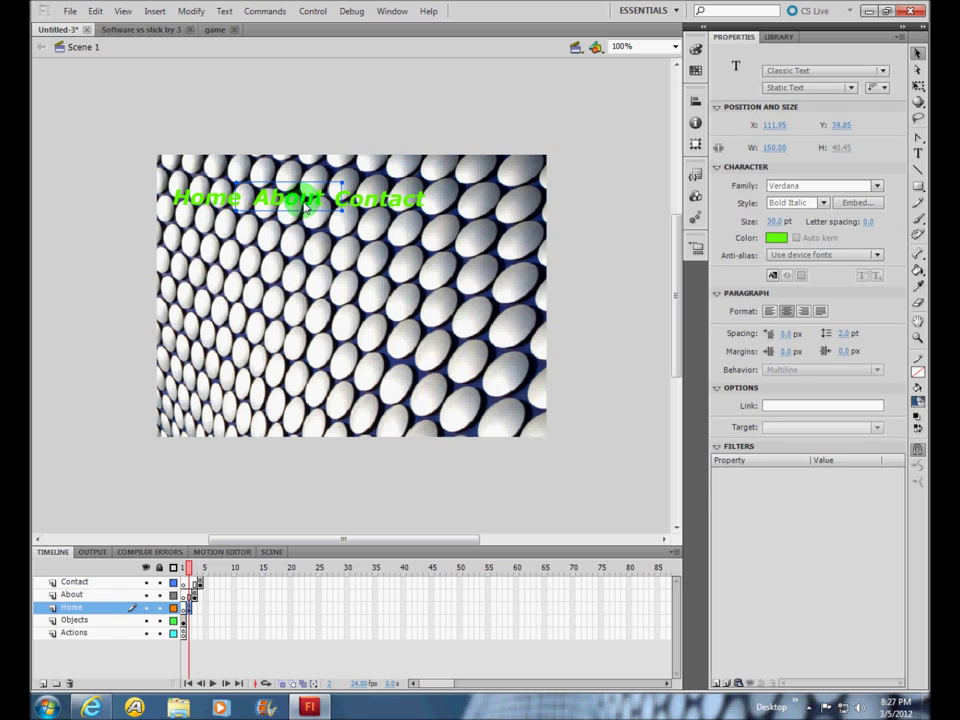
{"action": "key", "text": "F8"}
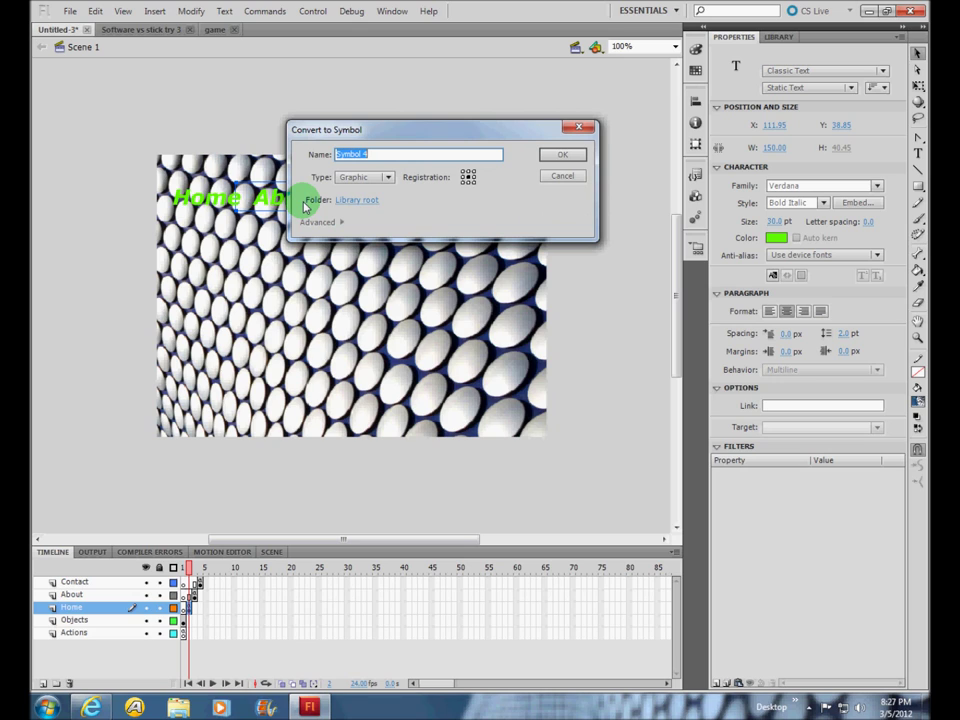
{"action": "type", "text": "about"}
{"action": "left_click", "coordinate": [570, 156]}
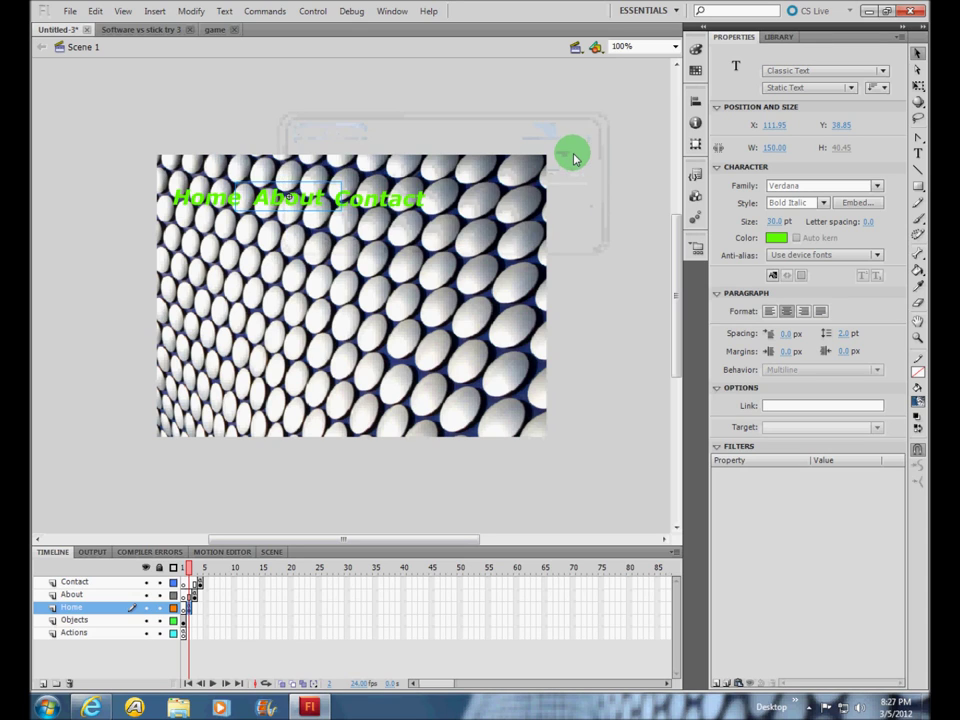
Step: Convert the Contact text on the stage into a graphic symbol named contact
{"action": "left_click", "coordinate": [385, 200]}
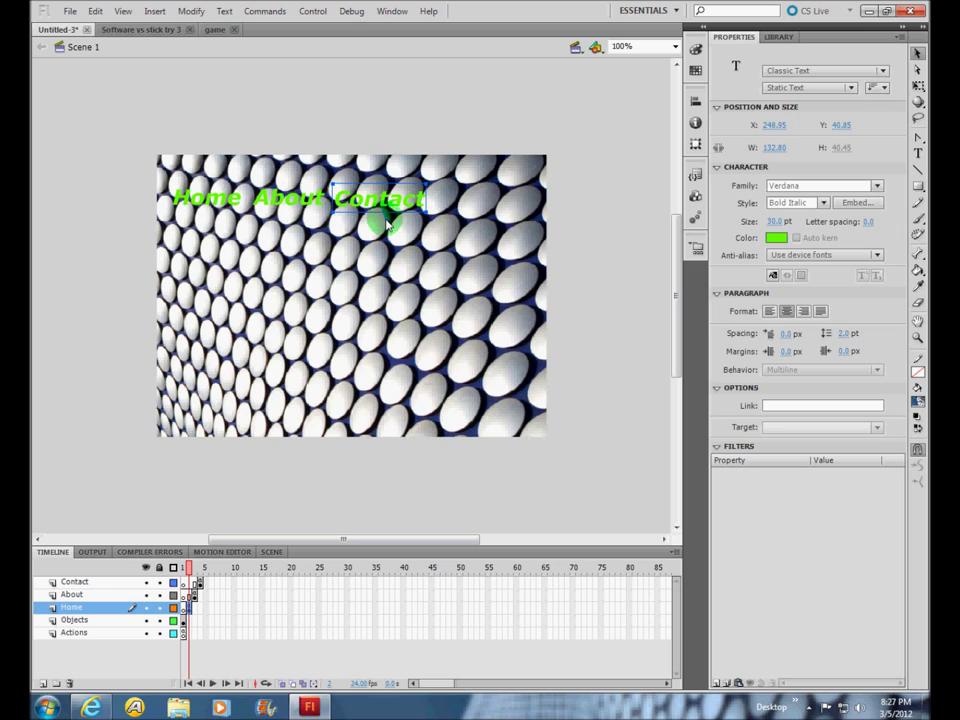
{"action": "key", "text": "F8"}
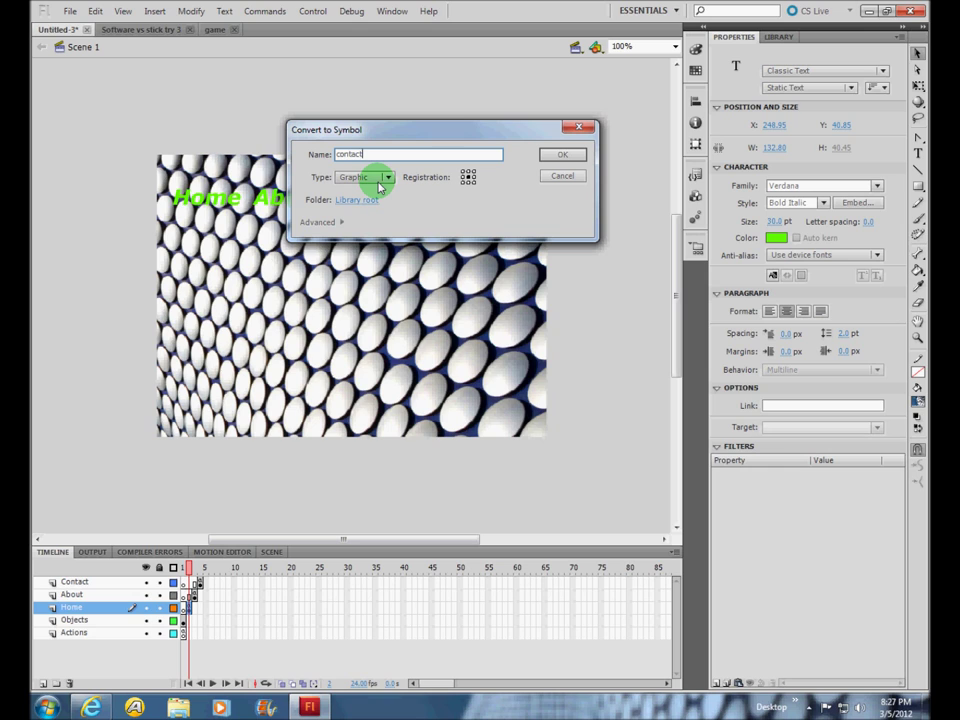
{"action": "left_click", "coordinate": [561, 154]}
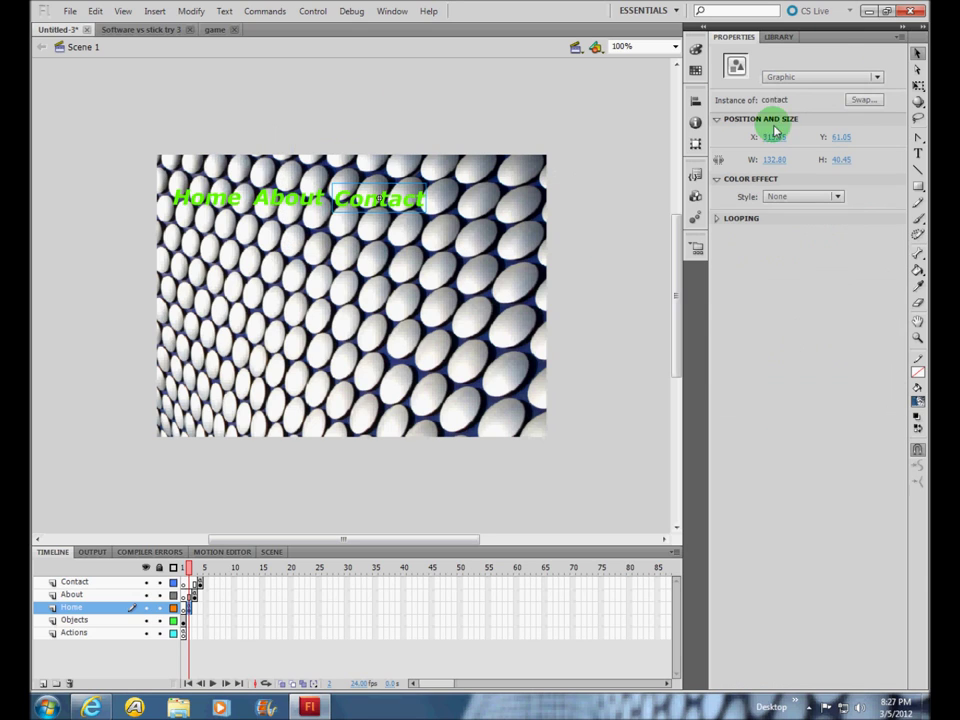
Step: Set the instance behavior of the Contact, About and Home symbols on the stage to Button
{"action": "left_click", "coordinate": [855, 77]}
{"action": "left_click", "coordinate": [849, 109]}
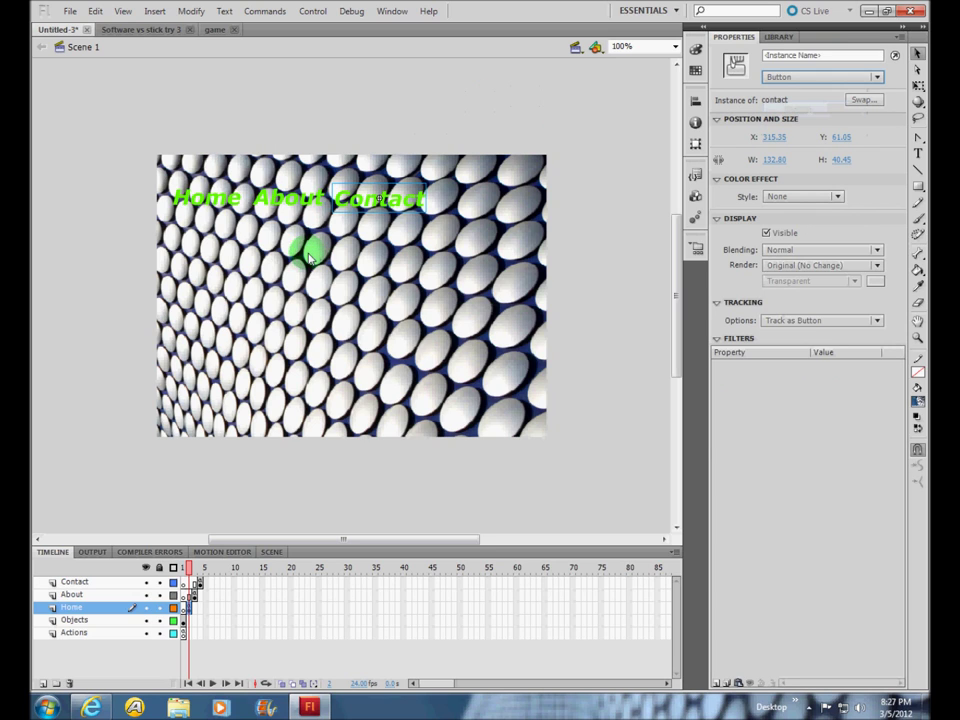
{"action": "left_click", "coordinate": [305, 200]}
{"action": "left_click", "coordinate": [840, 77]}
{"action": "left_click", "coordinate": [800, 110]}
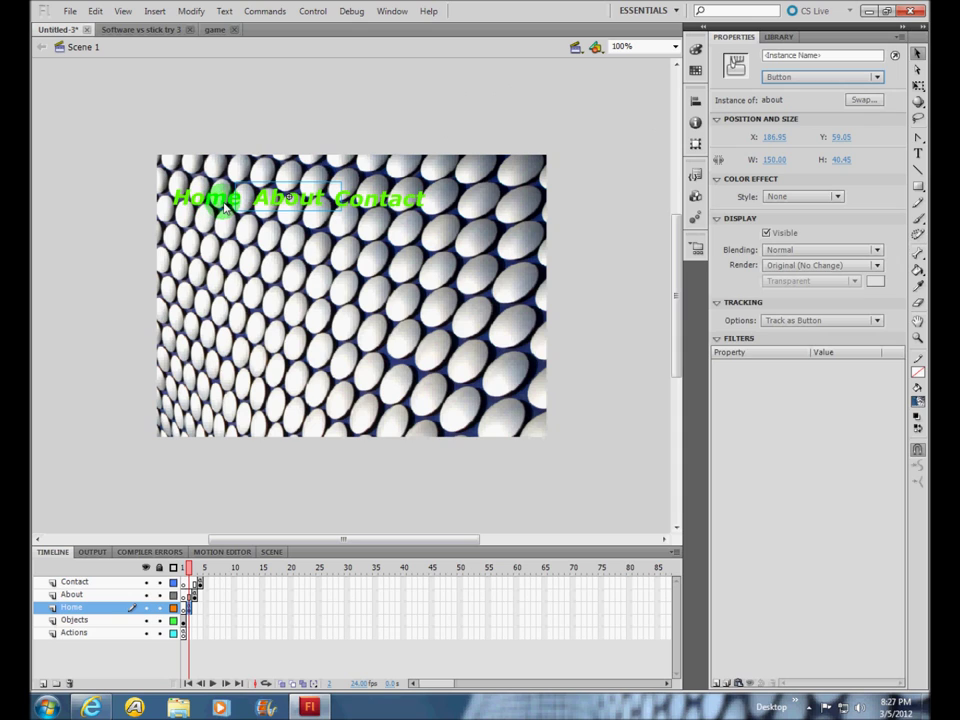
{"action": "left_click", "coordinate": [207, 197]}
{"action": "left_click", "coordinate": [815, 77]}
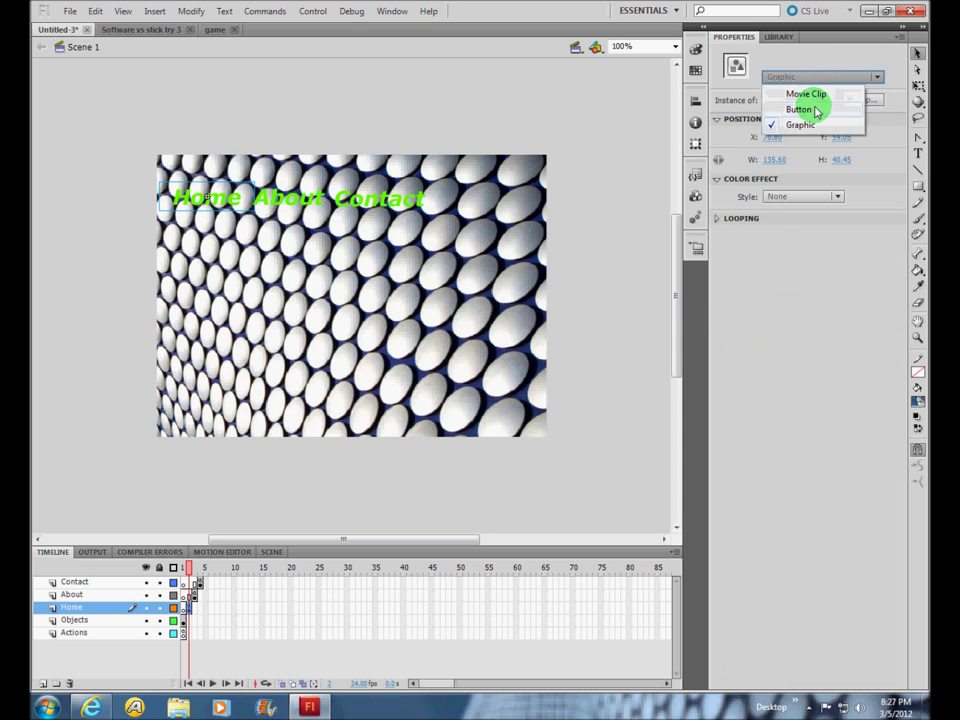
{"action": "left_click", "coordinate": [798, 109]}
Step: Change the contact symbol's type to Button in its library symbol properties
{"action": "left_click", "coordinate": [781, 38]}
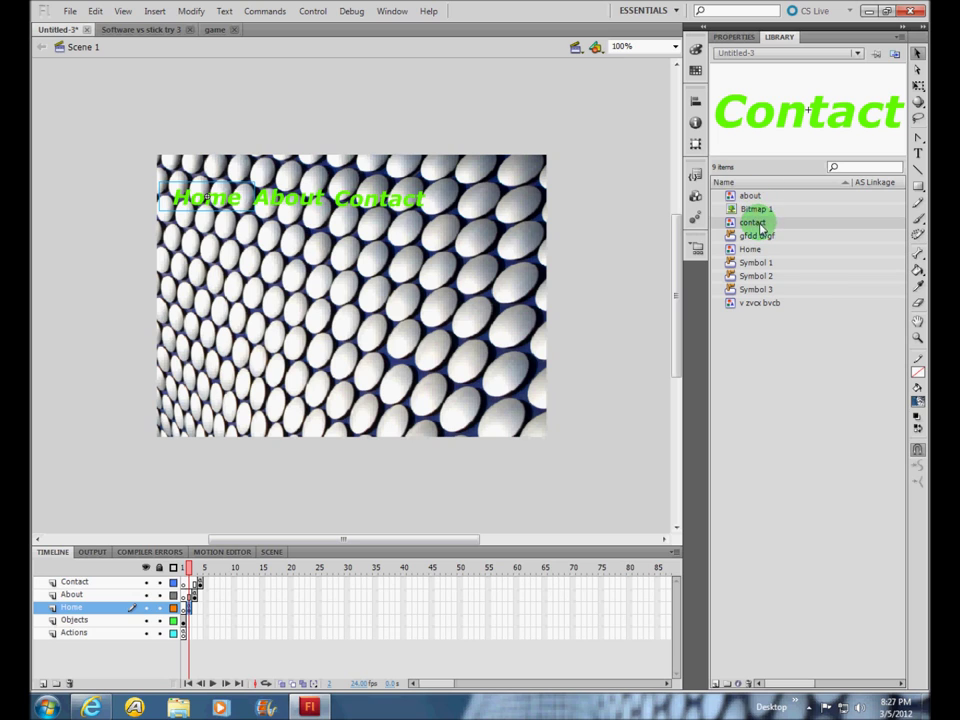
{"action": "right_click", "coordinate": [762, 221]}
{"action": "left_click", "coordinate": [803, 436]}
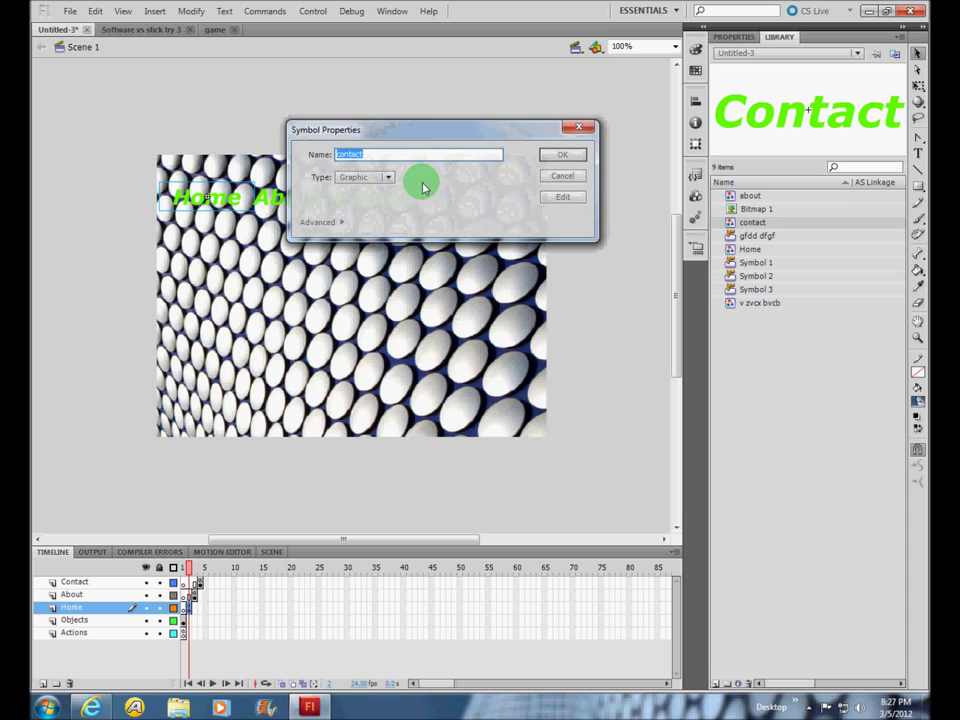
{"action": "left_click", "coordinate": [372, 178]}
{"action": "left_click", "coordinate": [376, 195]}
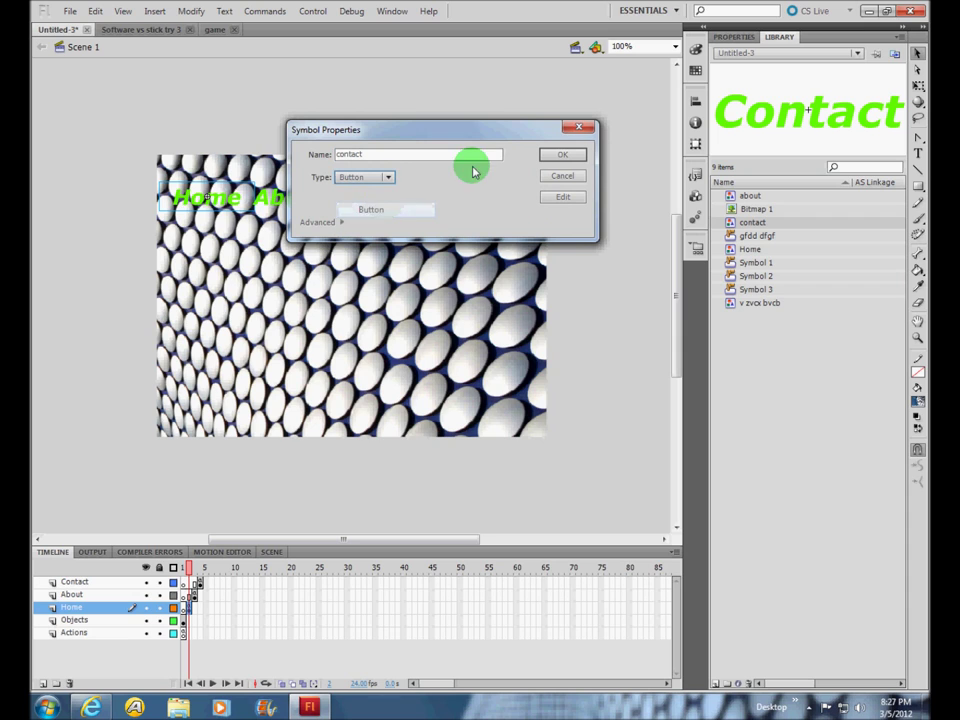
{"action": "left_click", "coordinate": [561, 154]}
Step: Change the about symbol's type to Button in its library symbol properties
{"action": "right_click", "coordinate": [731, 195]}
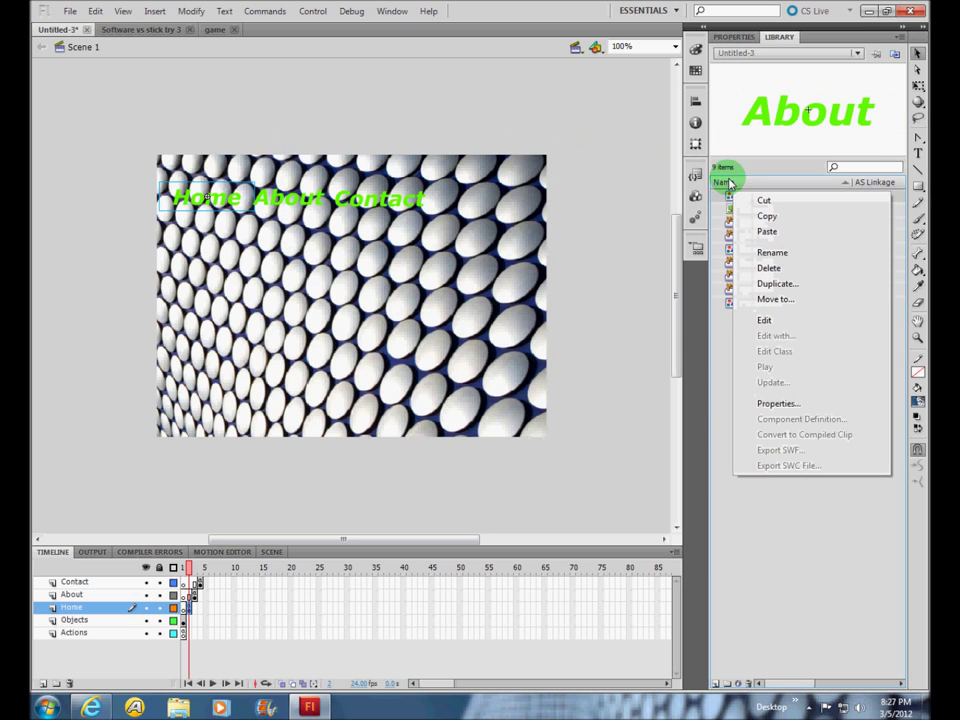
{"action": "left_click", "coordinate": [806, 402]}
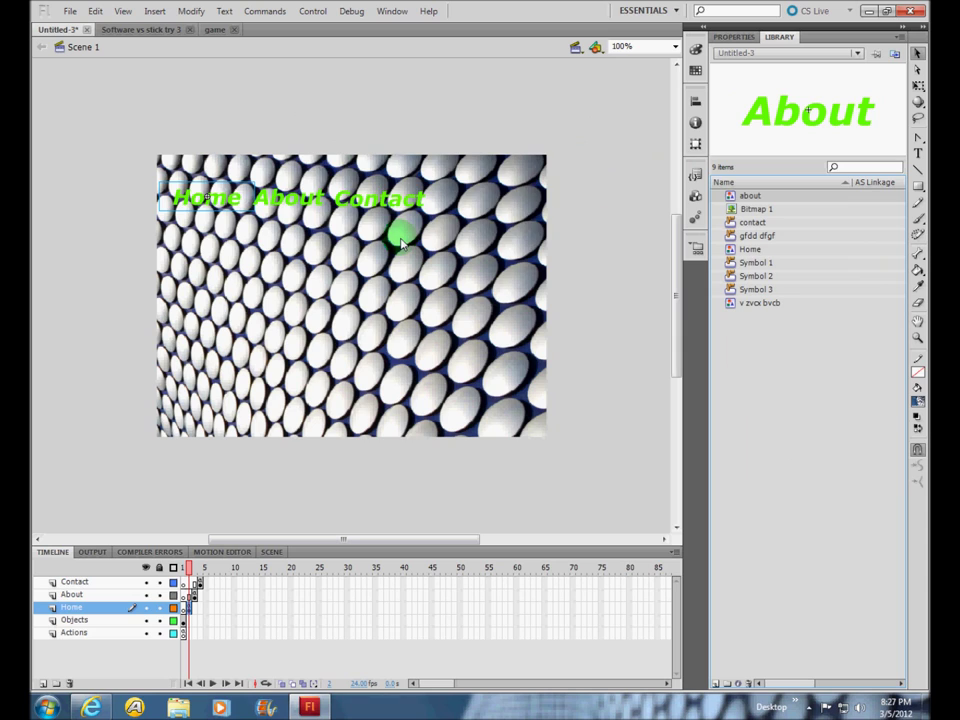
{"action": "left_click", "coordinate": [384, 177]}
{"action": "left_click", "coordinate": [372, 210]}
{"action": "left_click", "coordinate": [562, 154]}
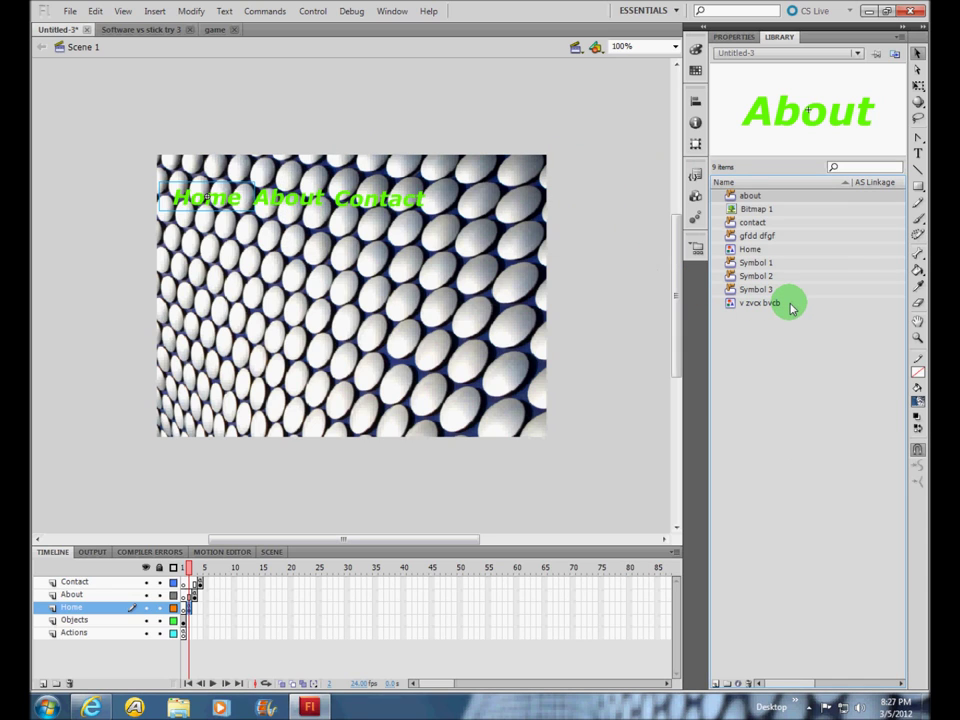
Step: Change the Home symbol's type to Button in its library symbol properties
{"action": "right_click", "coordinate": [772, 250]}
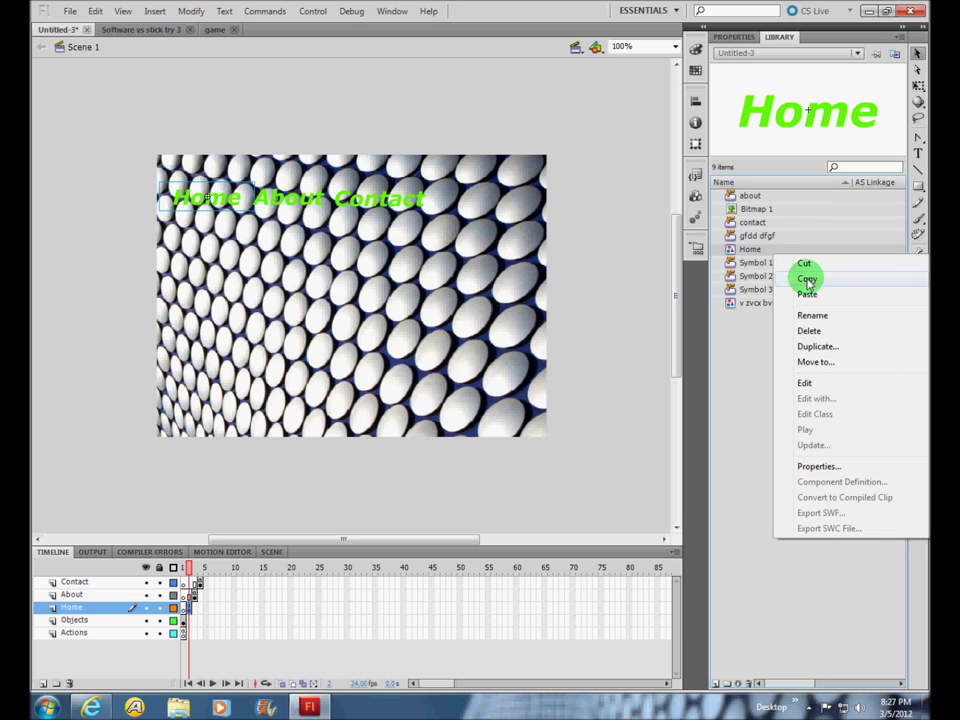
{"action": "left_click", "coordinate": [452, 415]}
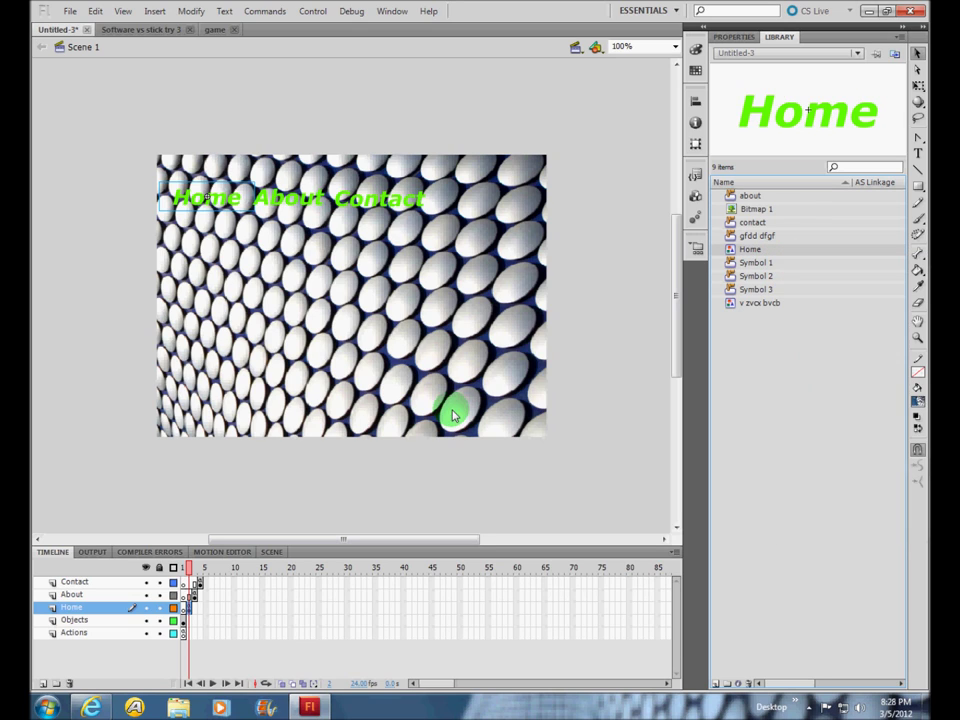
{"action": "left_click", "coordinate": [388, 177]}
{"action": "left_click", "coordinate": [370, 208]}
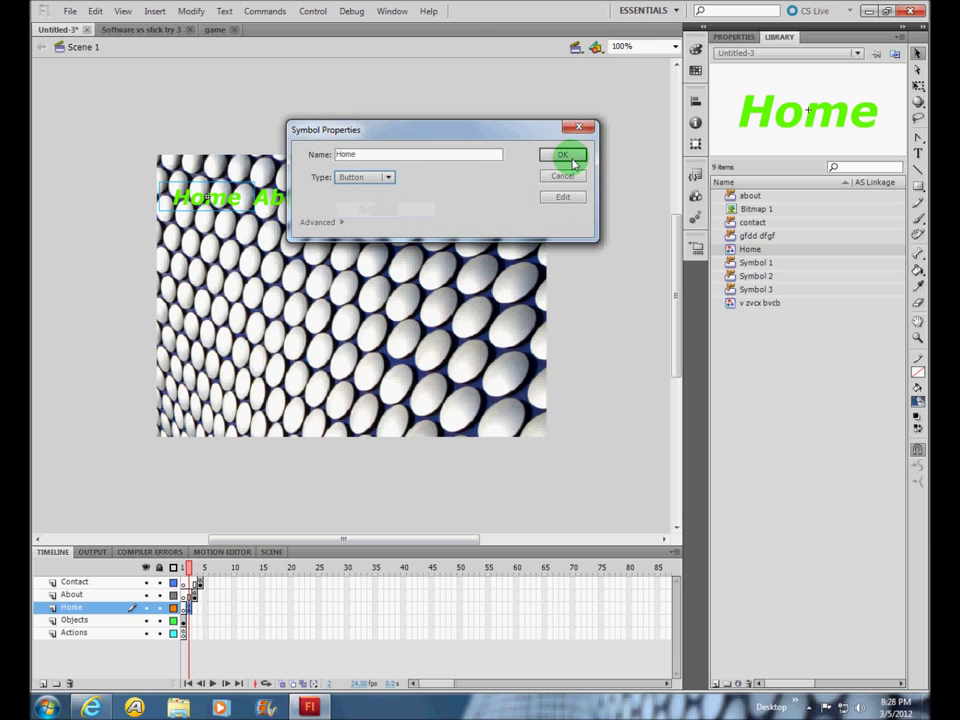
{"action": "left_click", "coordinate": [566, 154]}
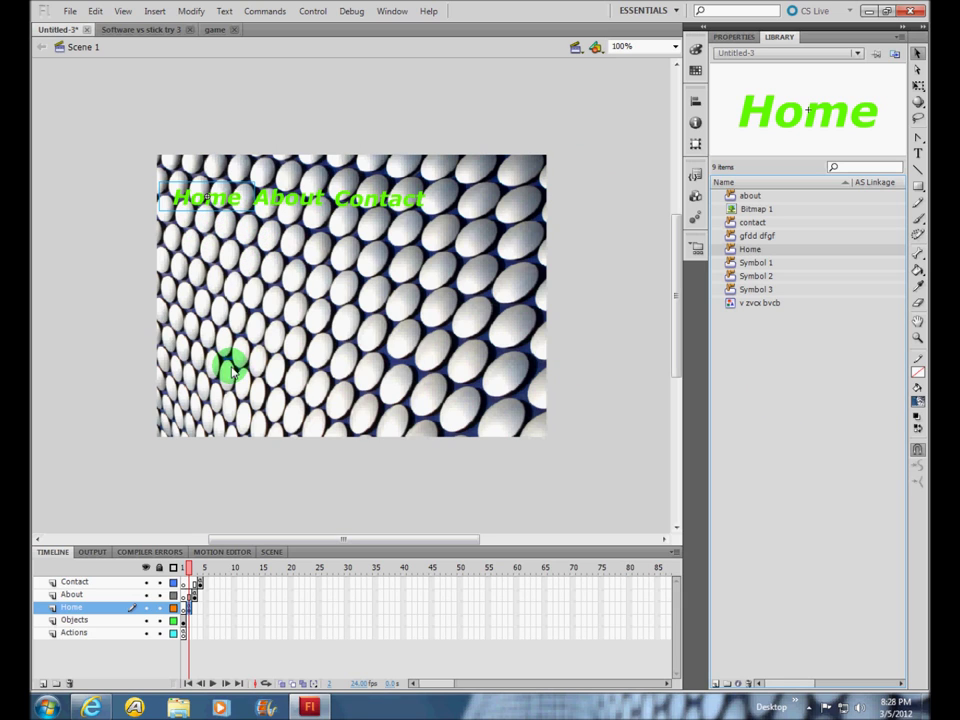
{"action": "left_click", "coordinate": [195, 595]}
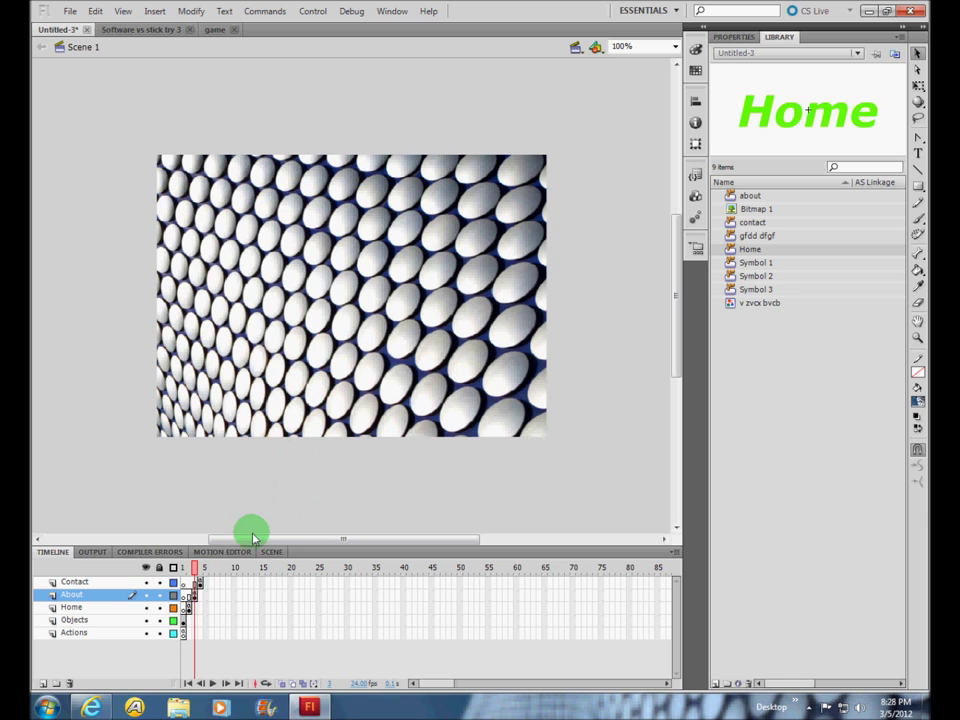
{"action": "left_click", "coordinate": [199, 581]}
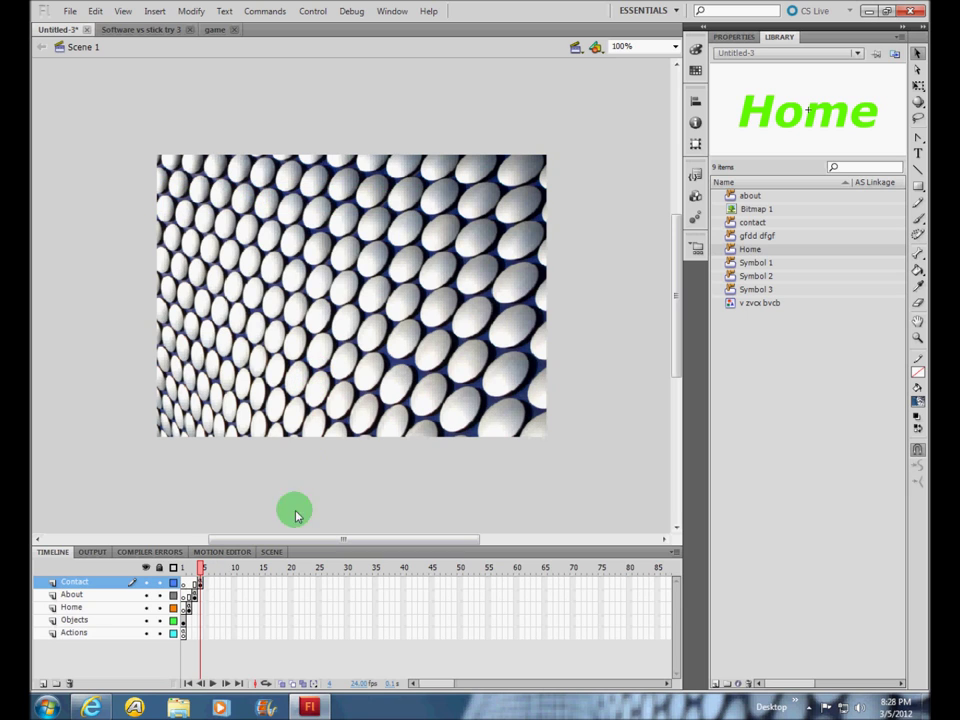
{"action": "left_click", "coordinate": [188, 607]}
{"action": "left_click", "coordinate": [261, 667]}
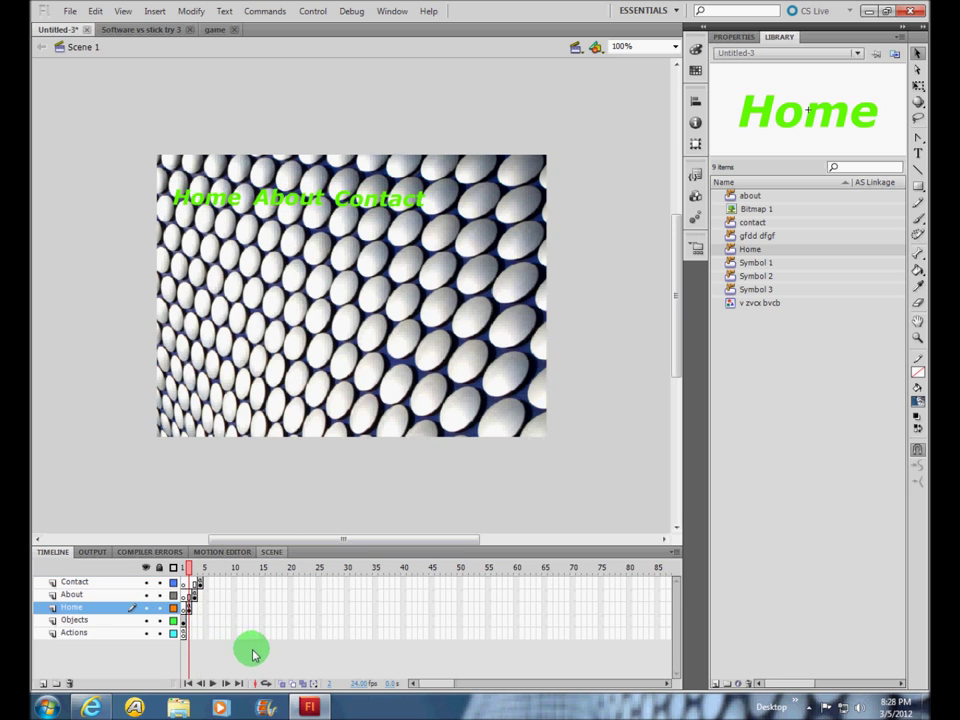
Step: Begin an on(release) handler containing gotoAndPlay in the actions of the Home button on the stage
{"action": "left_click", "coordinate": [231, 209]}
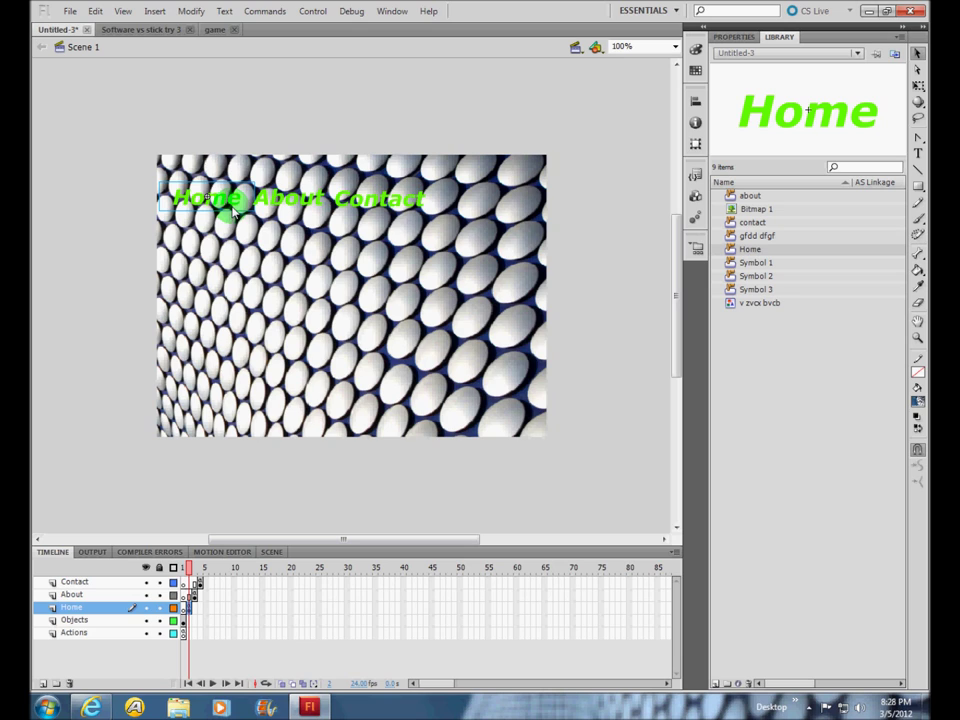
{"action": "key", "text": "F9"}
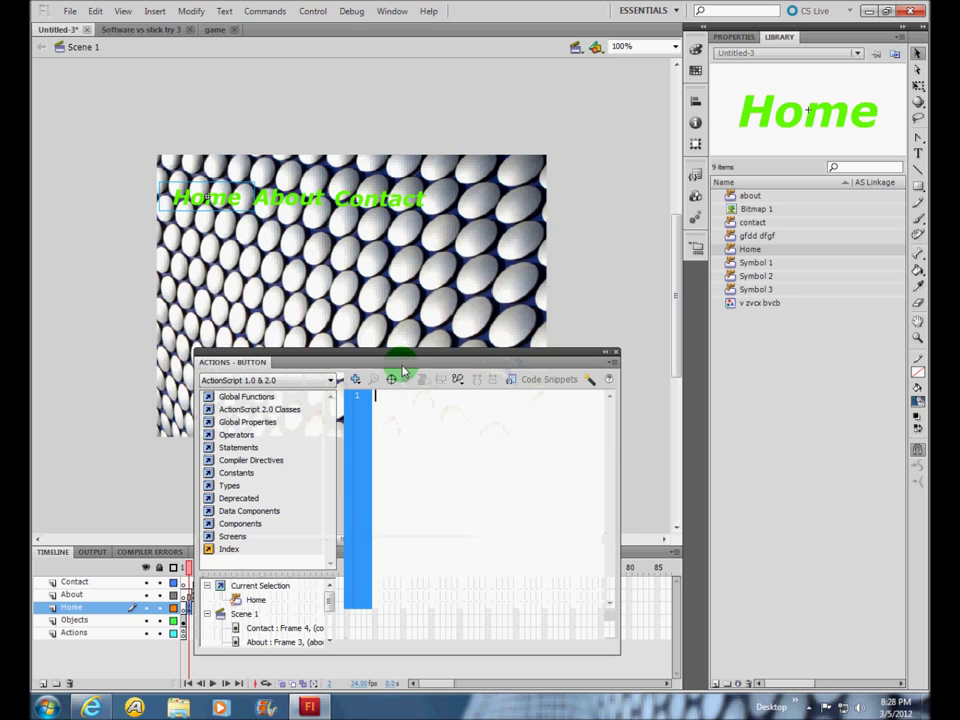
{"action": "type", "text": "on(r"}
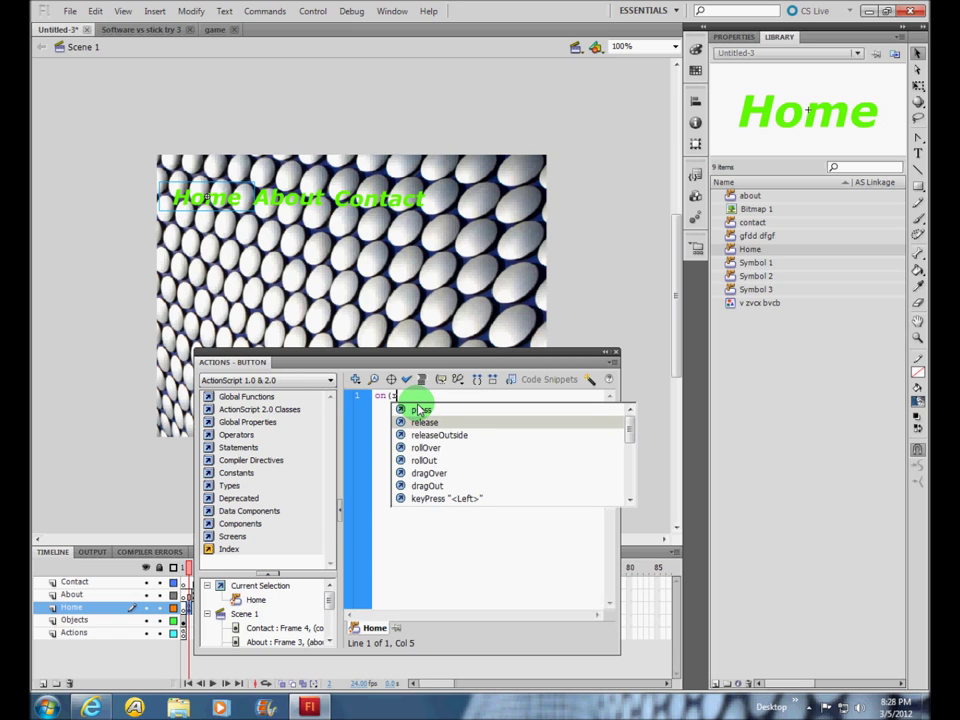
{"action": "double_click", "coordinate": [422, 422]}
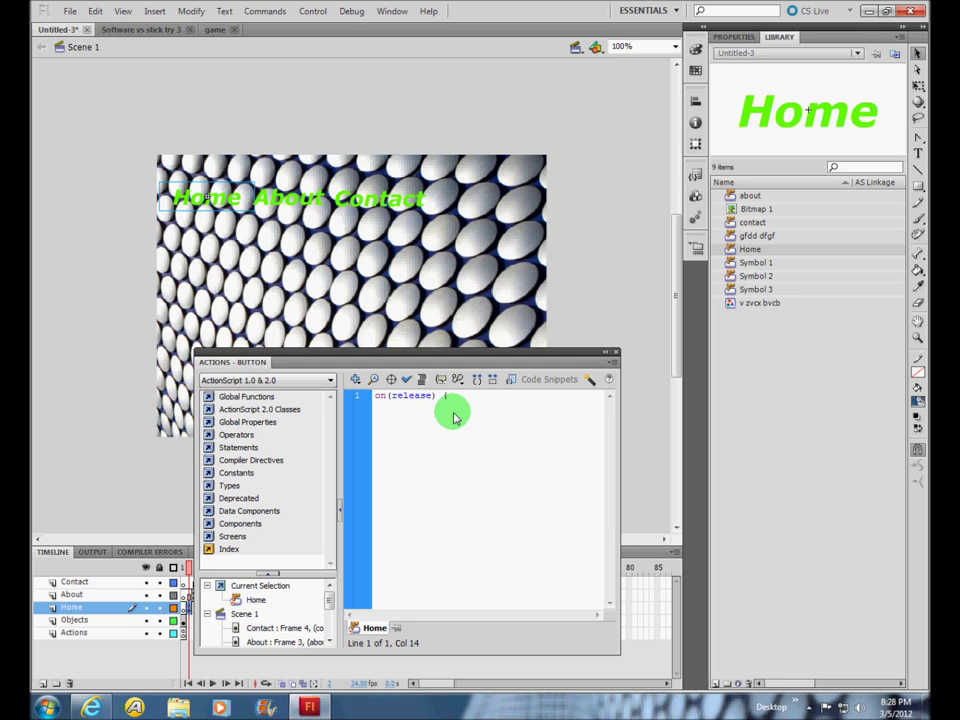
{"action": "type", "text": ") {"}
{"action": "key", "text": "Return"}
{"action": "type", "text": "gotoAndPlay"}
Step: Check the reference video in the browser and complete the Home button's call as gotoAndPlay("home")
{"action": "left_click", "coordinate": [93, 708]}
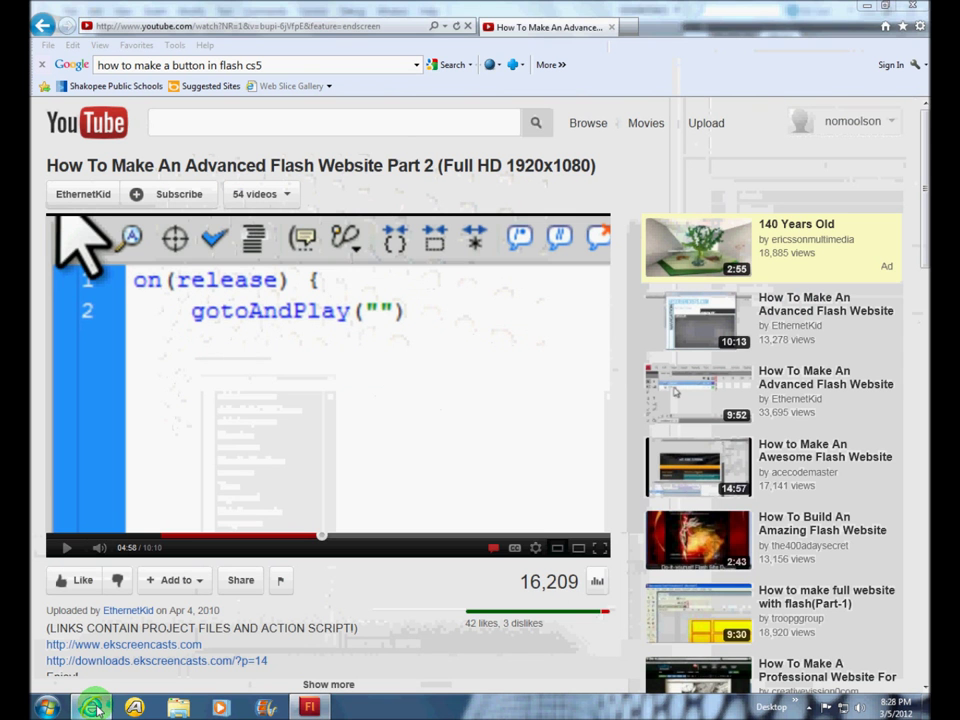
{"action": "left_click", "coordinate": [309, 707]}
{"action": "left_click", "coordinate": [476, 437]}
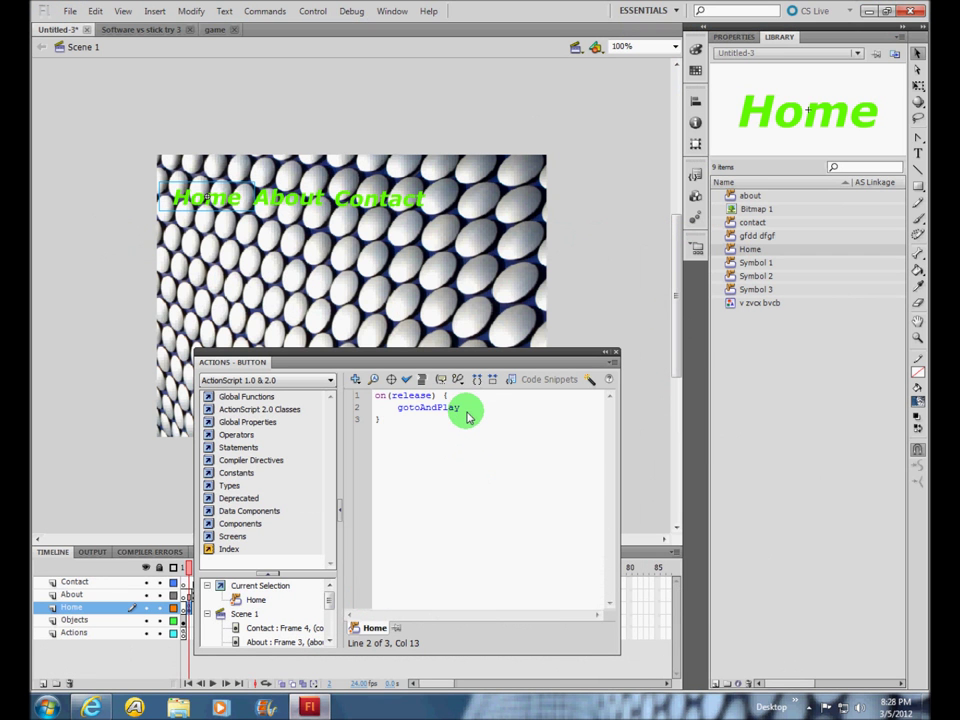
{"action": "type", "text": "()"}
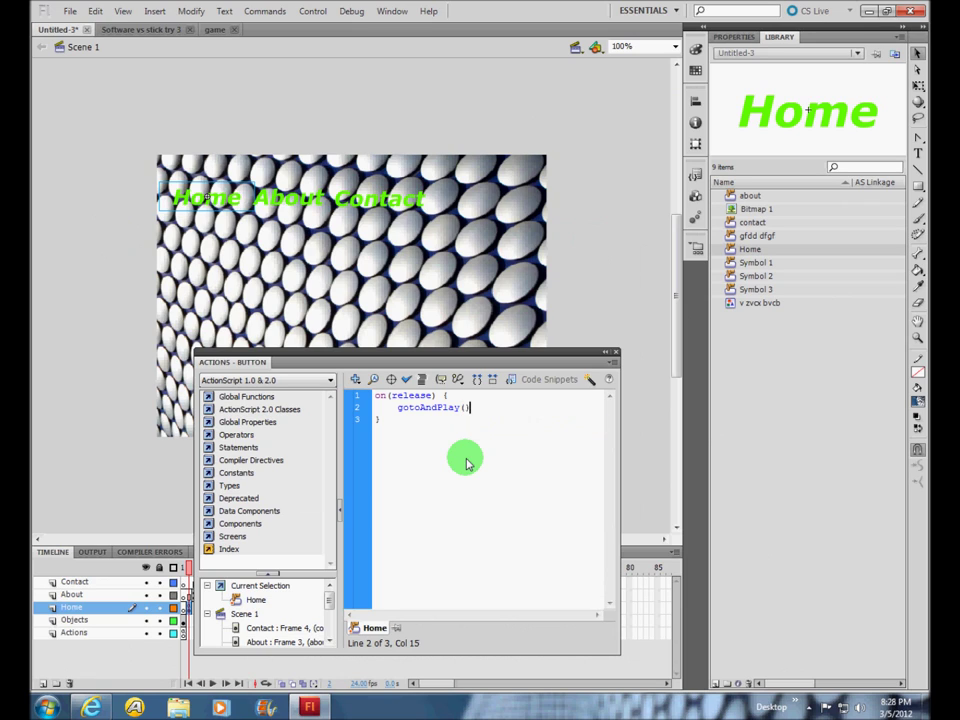
{"action": "key", "text": "Down"}
{"action": "key", "text": "Up"}
{"action": "key", "text": "Left"}
{"action": "type", "text": "\"\""}
{"action": "type", "text": "home"}
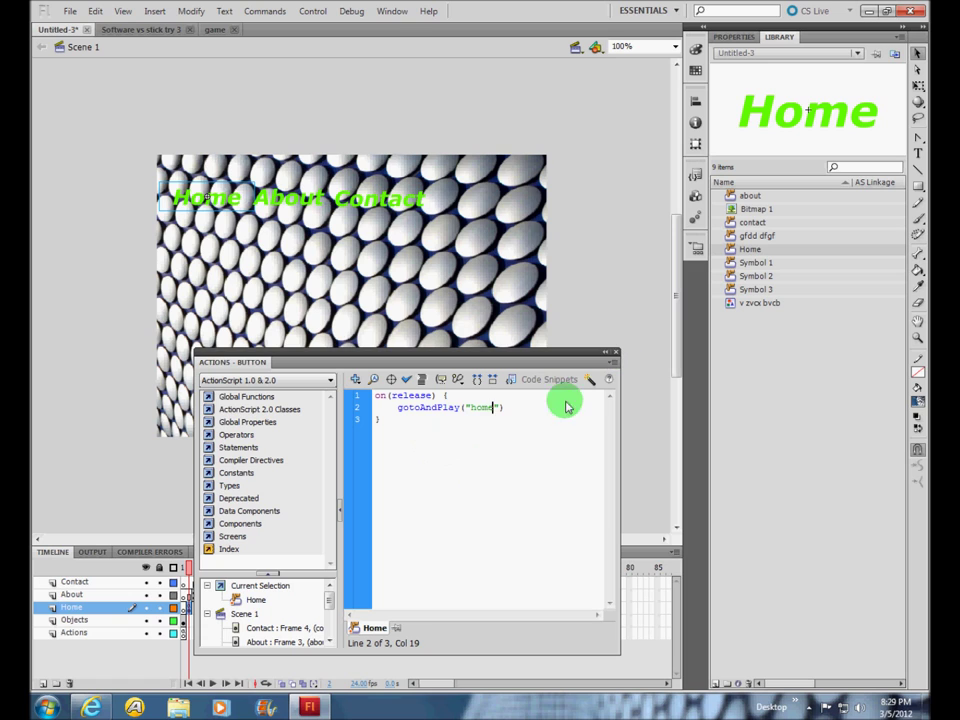
Step: Copy the Home button's entire on(release) script, close its actions and select the About button on the stage
{"action": "left_click_drag", "start_coordinate": [407, 439], "coordinate": [345, 390]}
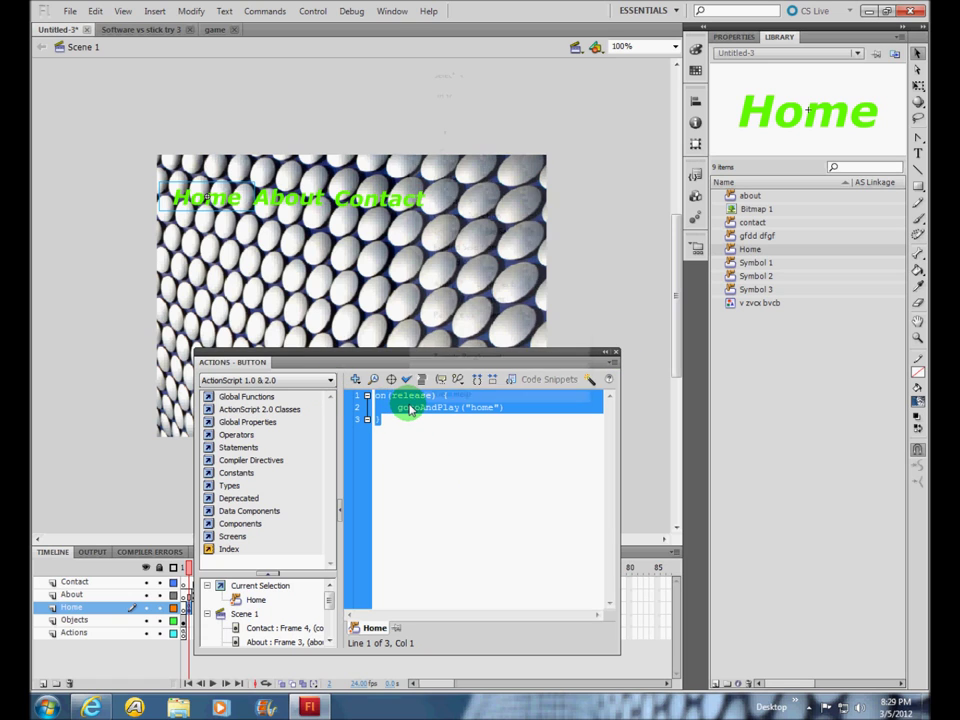
{"action": "right_click", "coordinate": [403, 407]}
{"action": "left_click", "coordinate": [443, 148]}
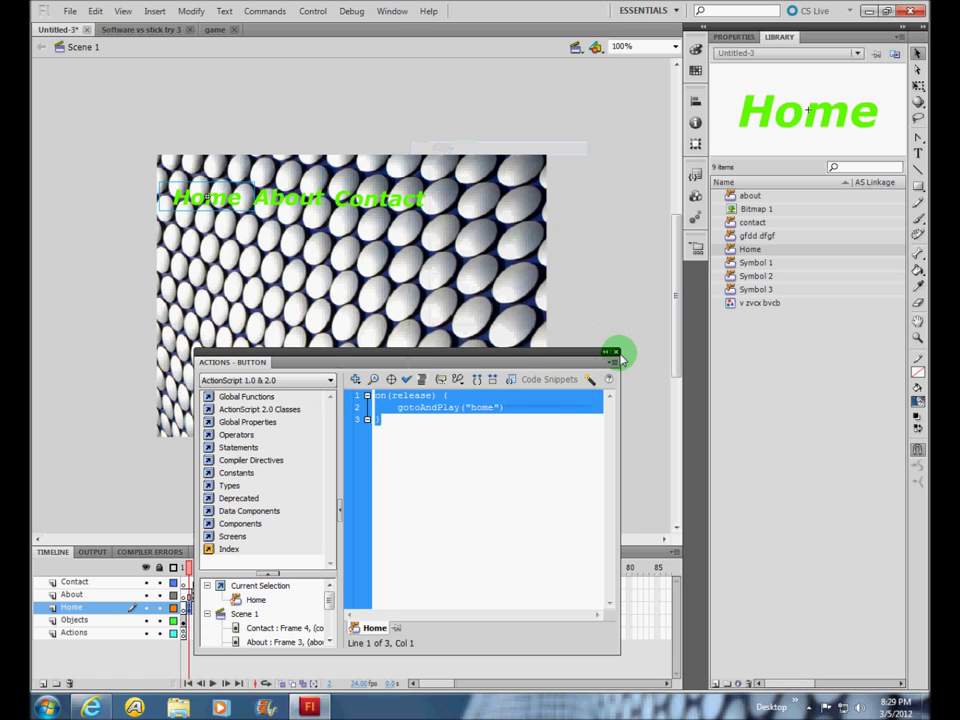
{"action": "left_click", "coordinate": [613, 351]}
{"action": "left_click", "coordinate": [306, 199]}
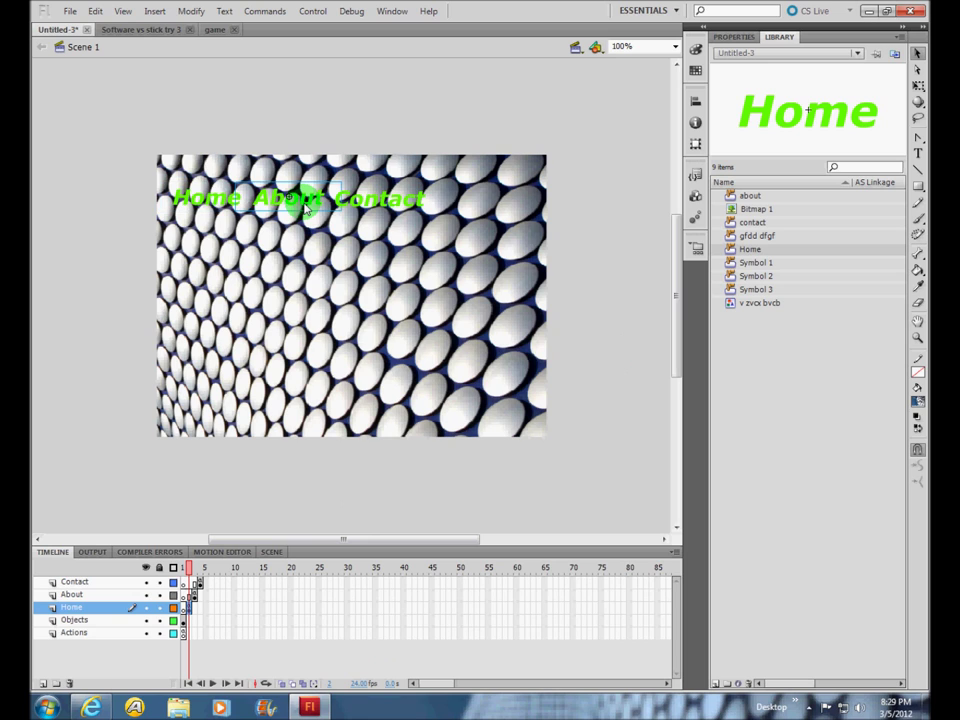
Step: Paste the copied on(release) script into the About button's actions and change its gotoAndPlay target to "about"
{"action": "key", "text": "F9"}
{"action": "right_click", "coordinate": [435, 427]}
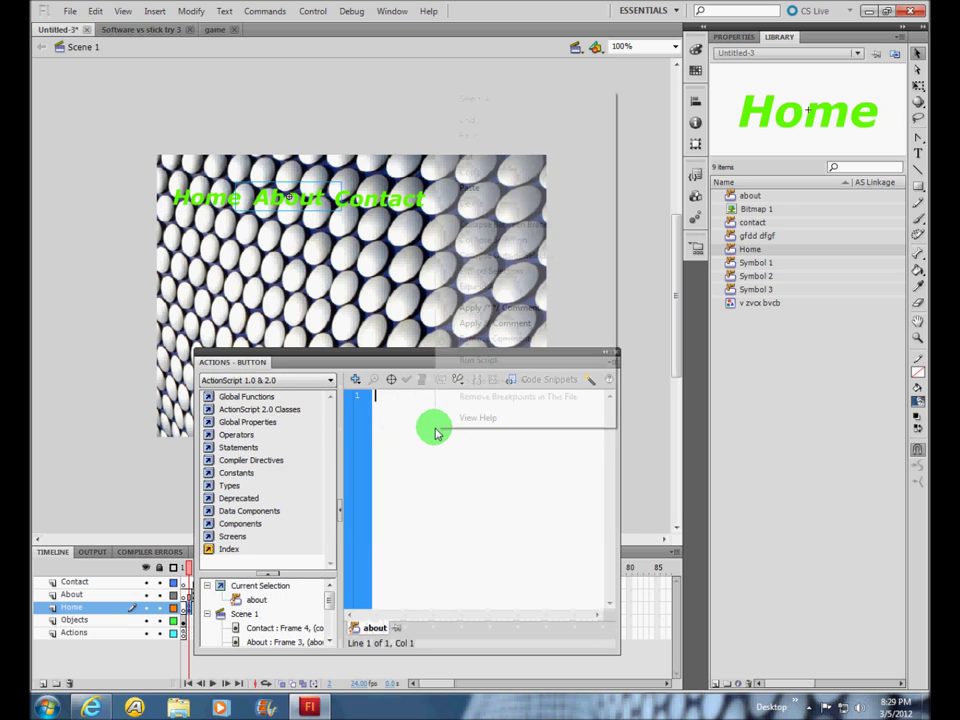
{"action": "left_click", "coordinate": [498, 188]}
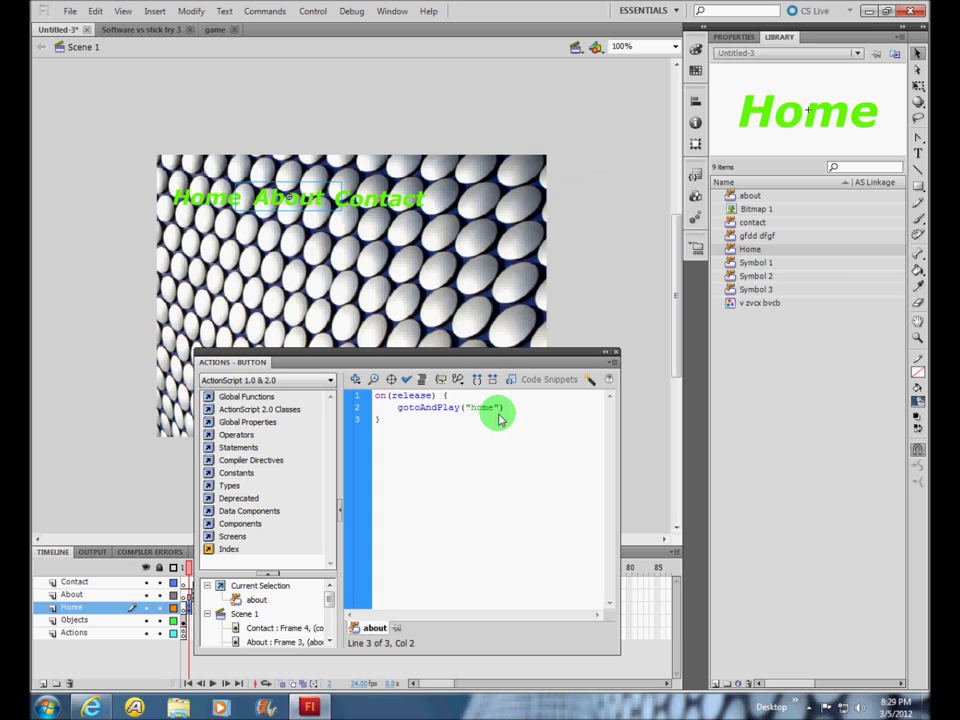
{"action": "left_click", "coordinate": [496, 407]}
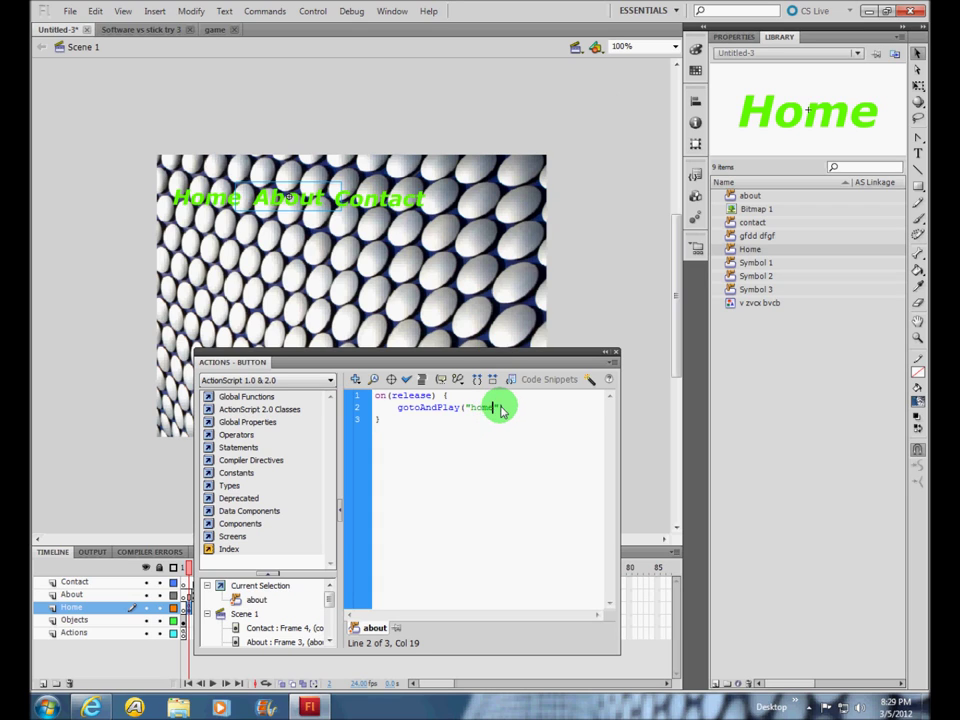
{"action": "key", "text": "BackSpace"}
{"action": "key", "text": "BackSpace"}
{"action": "key", "text": "BackSpace"}
{"action": "key", "text": "BackSpace"}
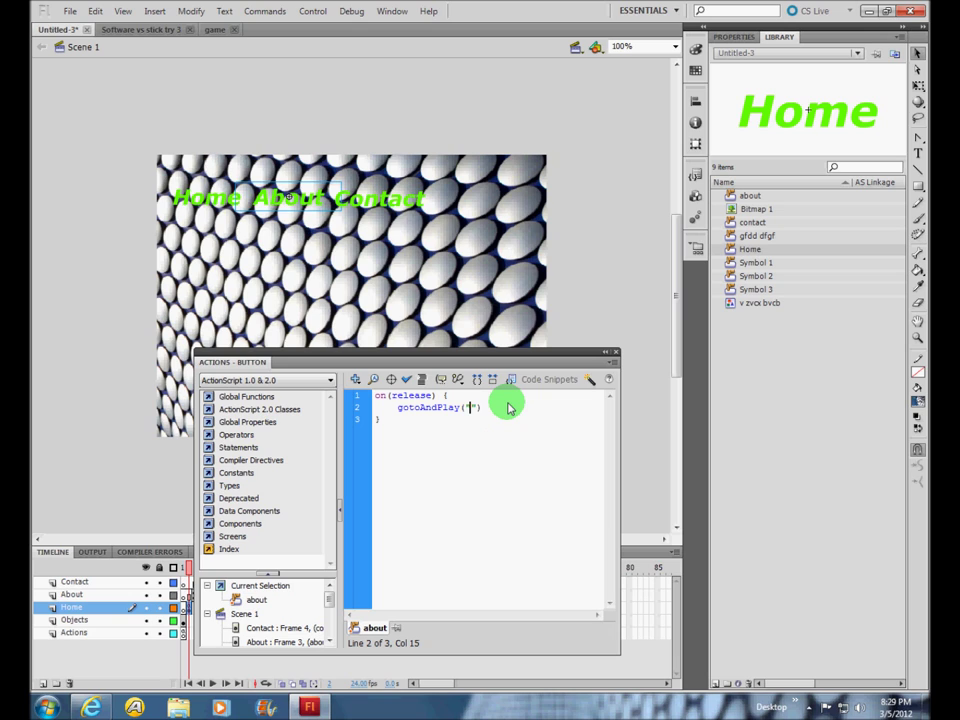
{"action": "type", "text": "about"}
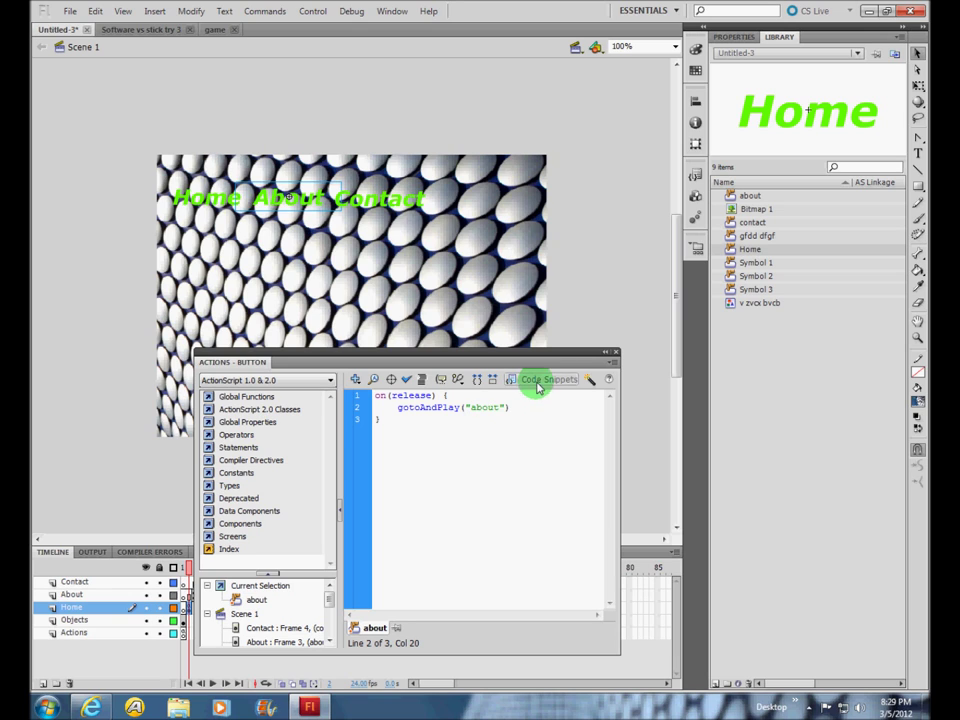
{"action": "left_click", "coordinate": [615, 351]}
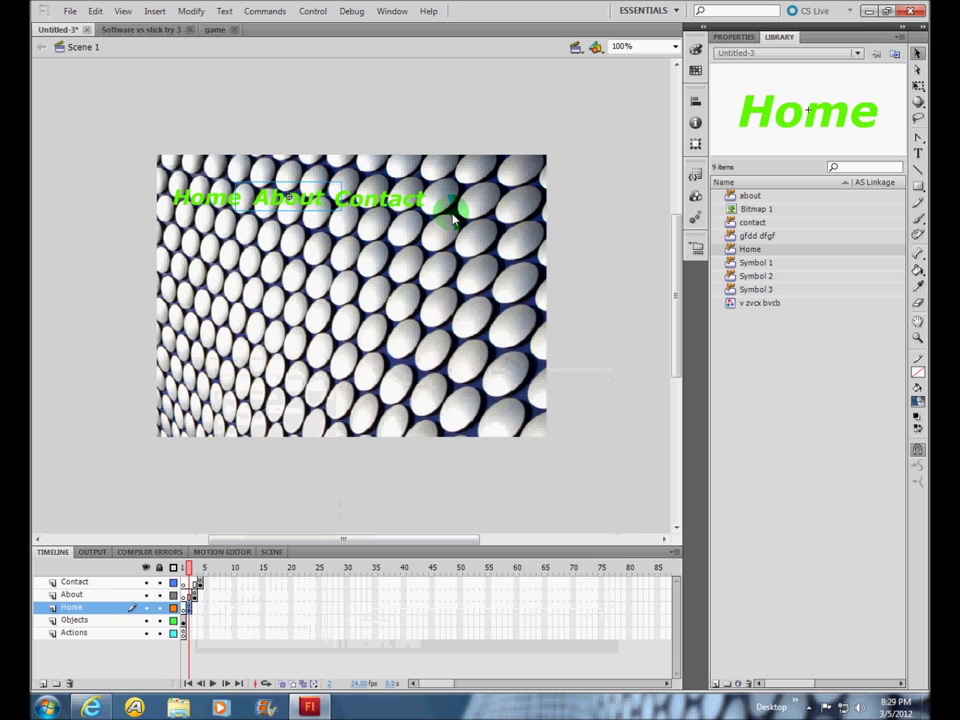
Step: Paste the on(release) script into the Contact button's actions and change its gotoAndPlay target to "contact"
{"action": "left_click", "coordinate": [383, 202]}
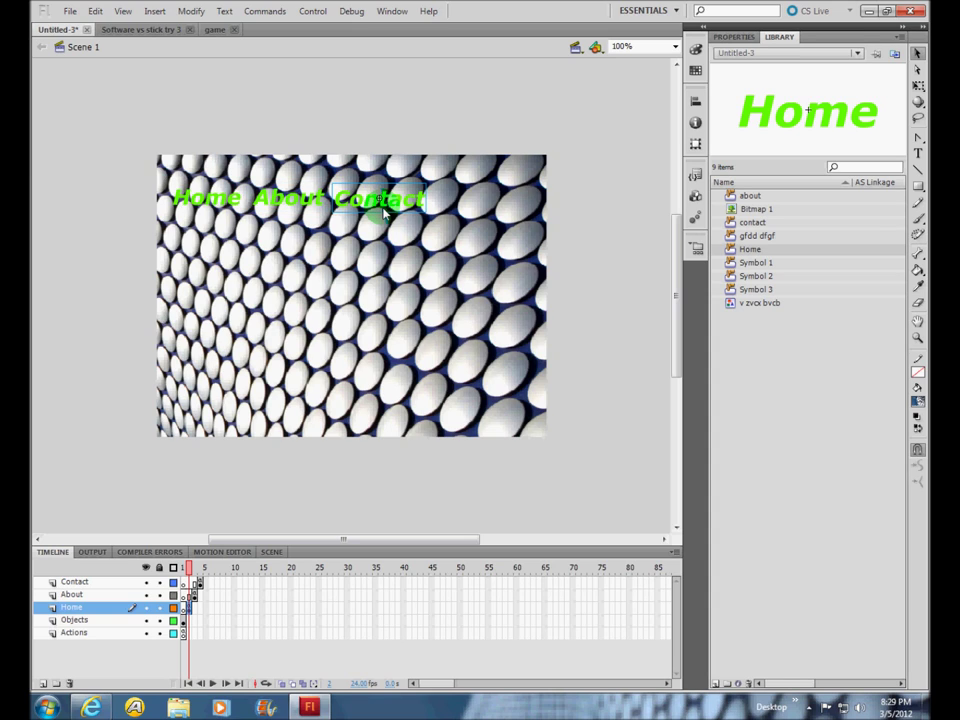
{"action": "key", "text": "F9"}
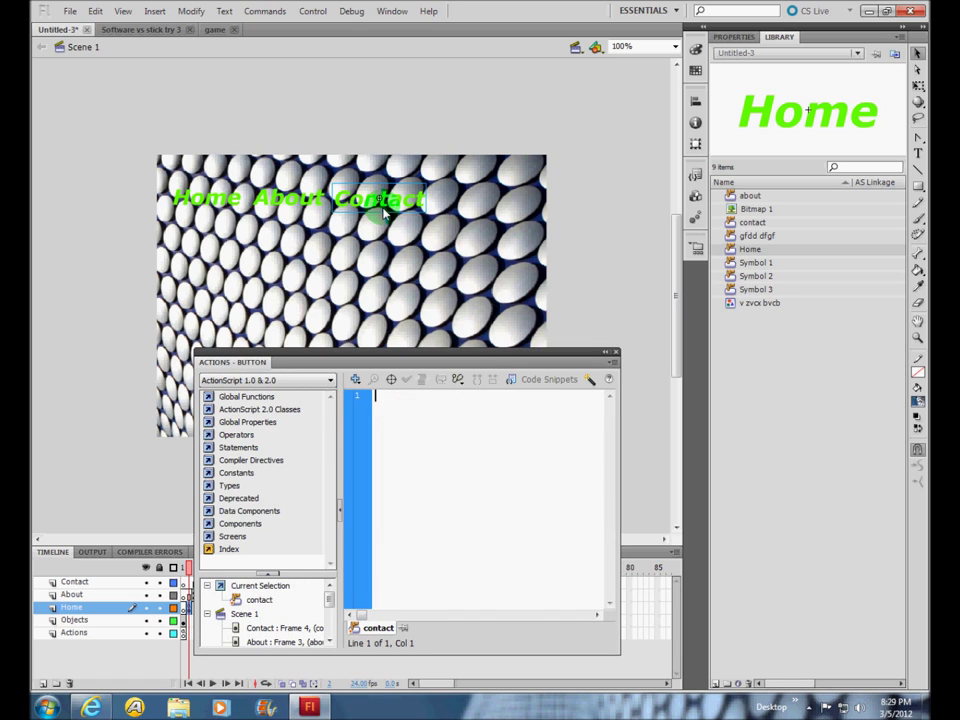
{"action": "right_click", "coordinate": [414, 405]}
{"action": "left_click", "coordinate": [465, 162]}
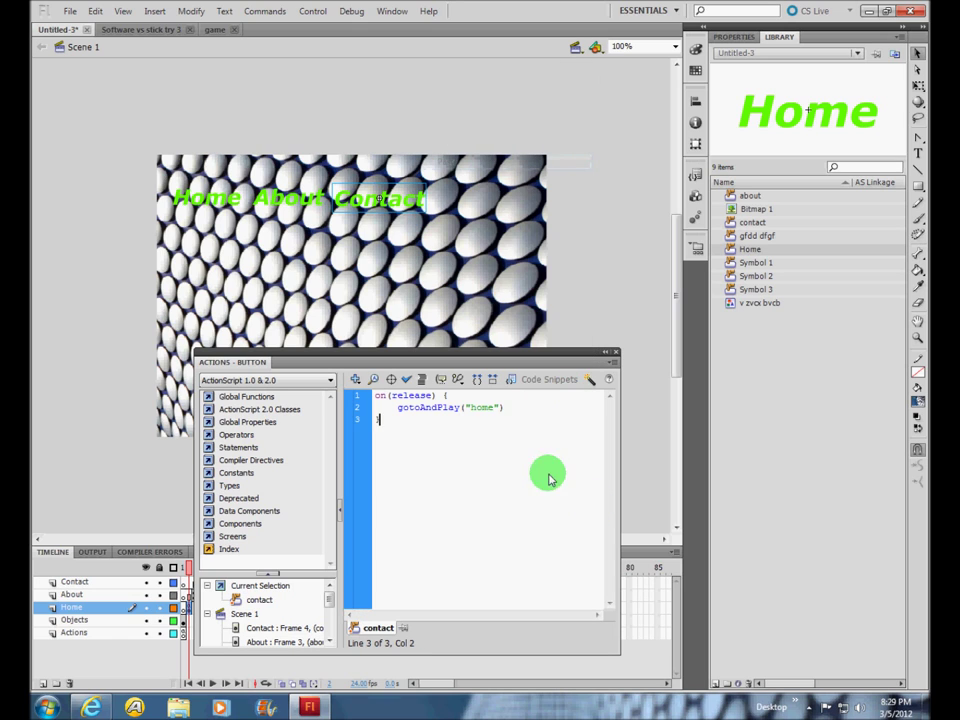
{"action": "left_click", "coordinate": [499, 410]}
{"action": "key", "text": "BackSpace"}
{"action": "key", "text": "BackSpace"}
{"action": "key", "text": "BackSpace"}
{"action": "key", "text": "BackSpace"}
{"action": "type", "text": "contact"}
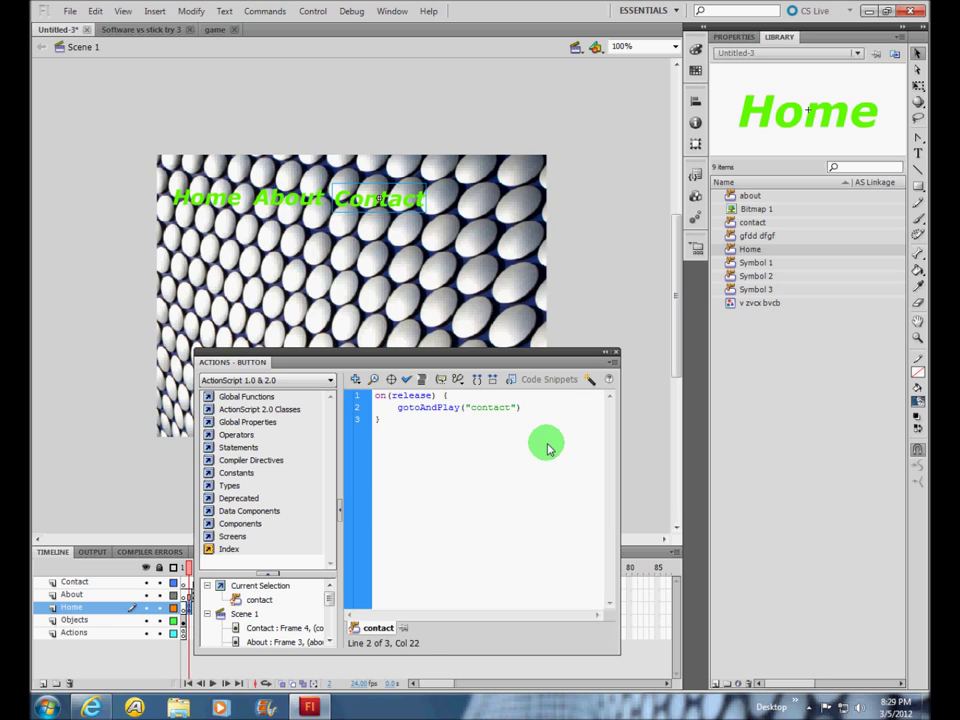
{"action": "left_click", "coordinate": [548, 503]}
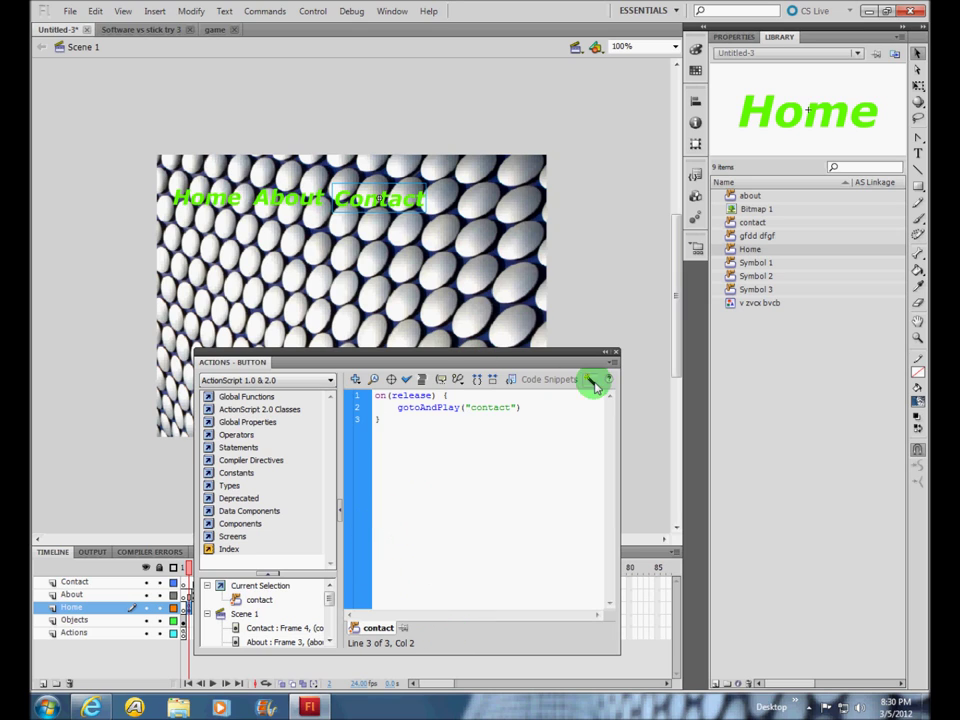
{"action": "left_click", "coordinate": [616, 355]}
Step: Inspect the Home, About and Contact buttons on frames 2 to 4 and the Home button's script on frame 4
{"action": "mouse_move", "coordinate": [189, 574]}
{"action": "left_mouse_down"}
{"action": "mouse_move", "coordinate": [198, 565]}
{"action": "mouse_move", "coordinate": [189, 567]}
{"action": "left_mouse_up"}
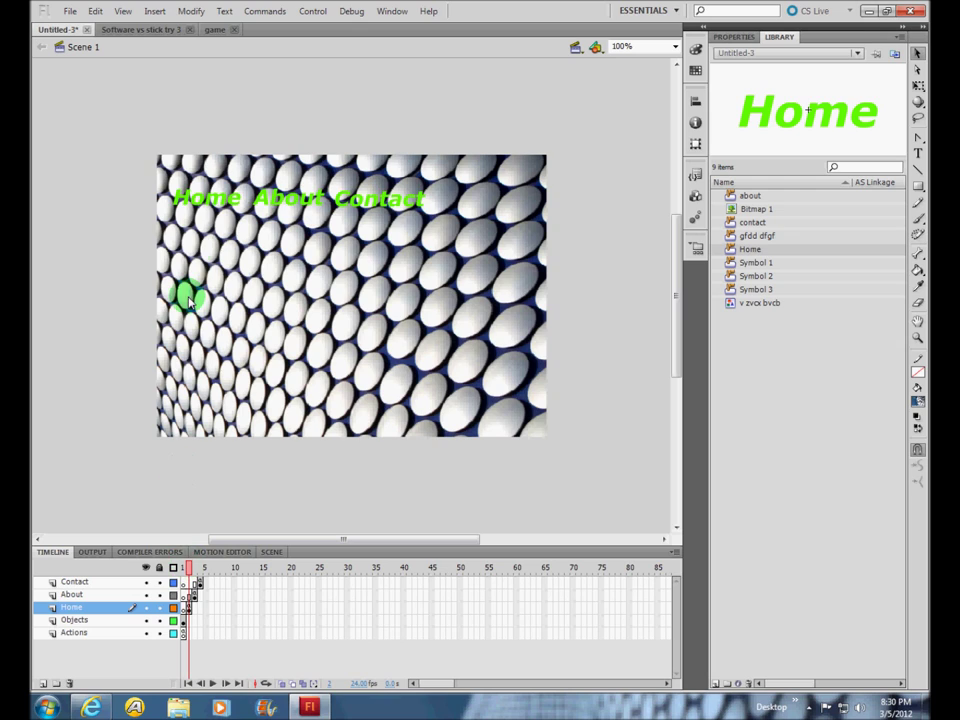
{"action": "left_click", "coordinate": [224, 209]}
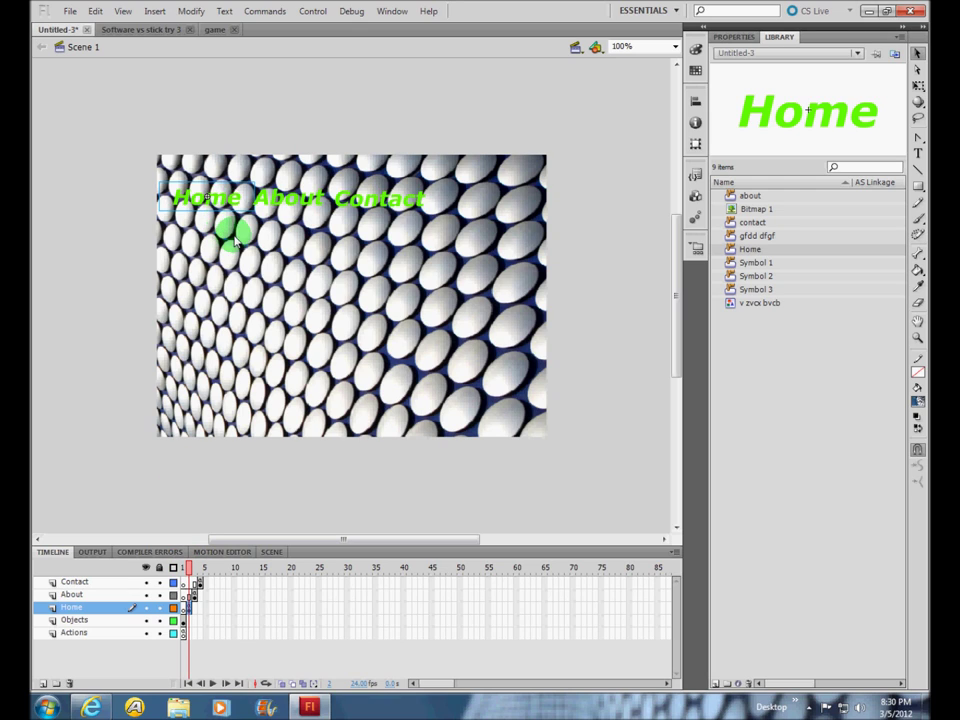
{"action": "left_click", "coordinate": [280, 198], "text": "shift"}
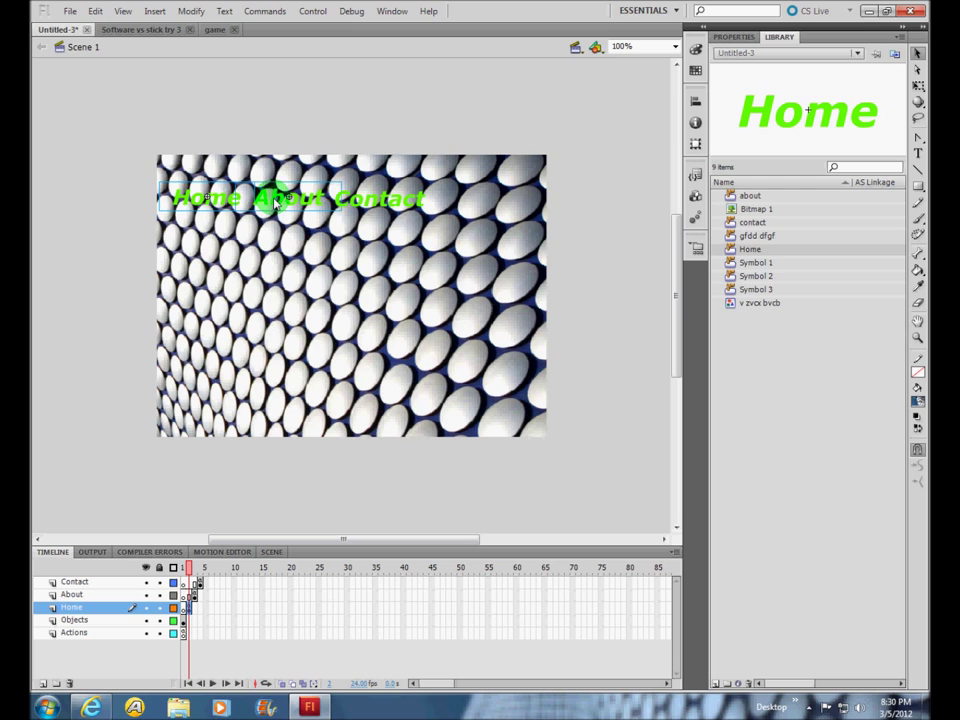
{"action": "left_click", "coordinate": [352, 201], "text": "shift"}
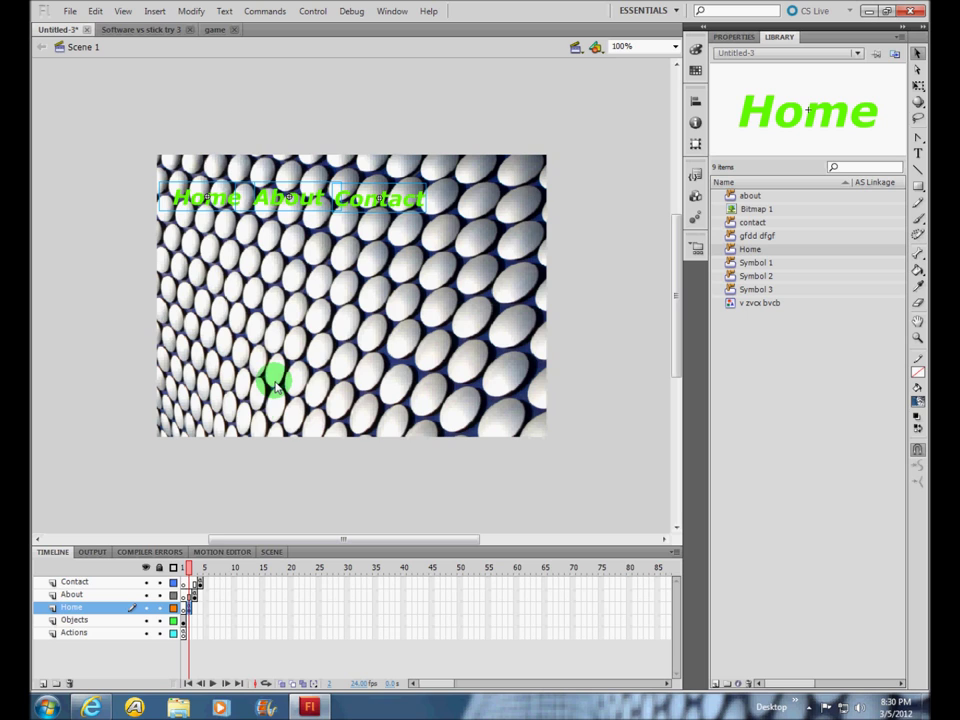
{"action": "left_click", "coordinate": [193, 594]}
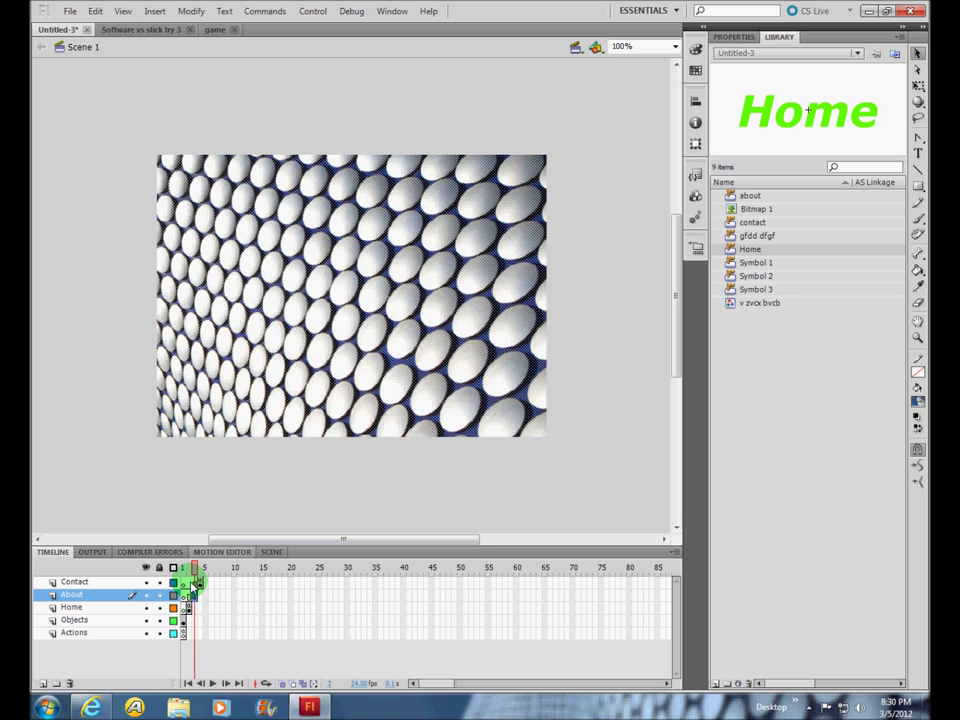
{"action": "left_click", "coordinate": [189, 594]}
{"action": "left_click", "coordinate": [200, 582]}
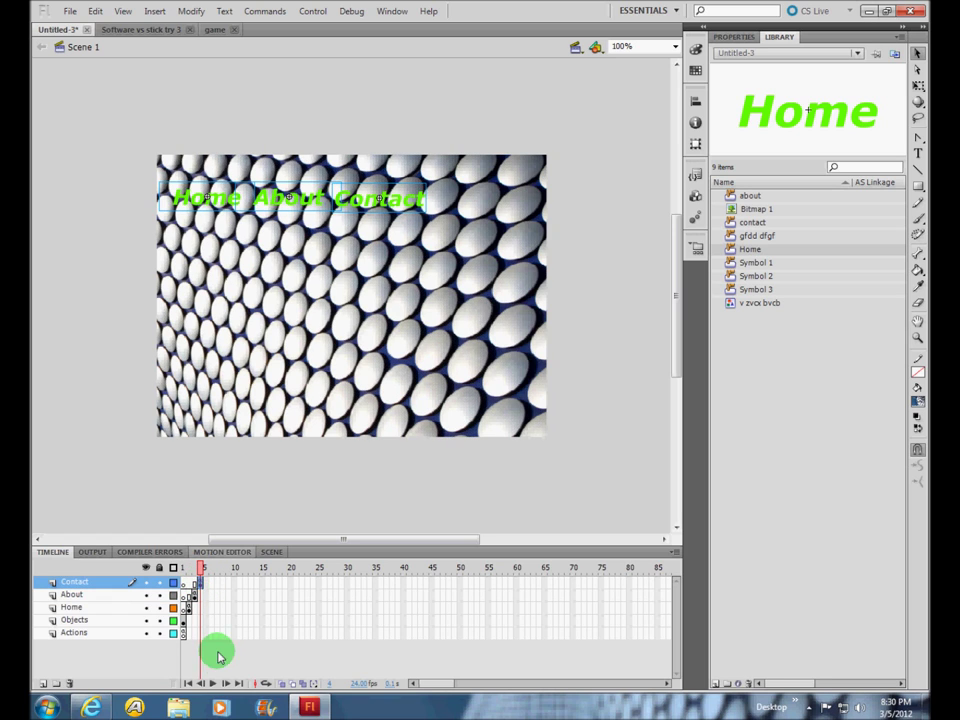
{"action": "left_click_drag", "start_coordinate": [148, 159], "coordinate": [236, 206]}
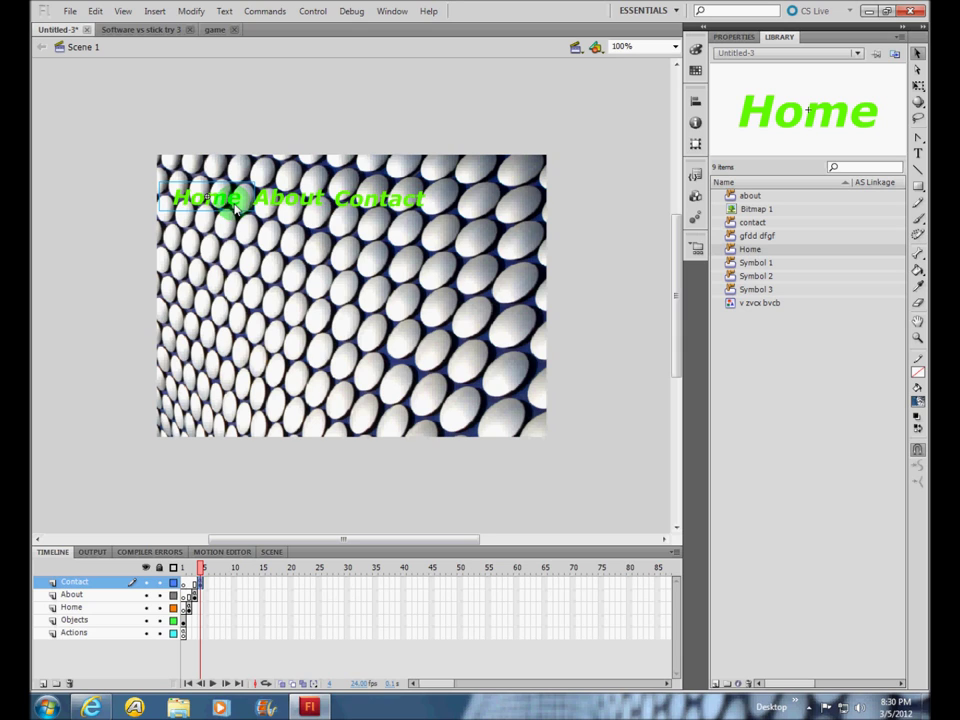
{"action": "key", "text": "F9"}
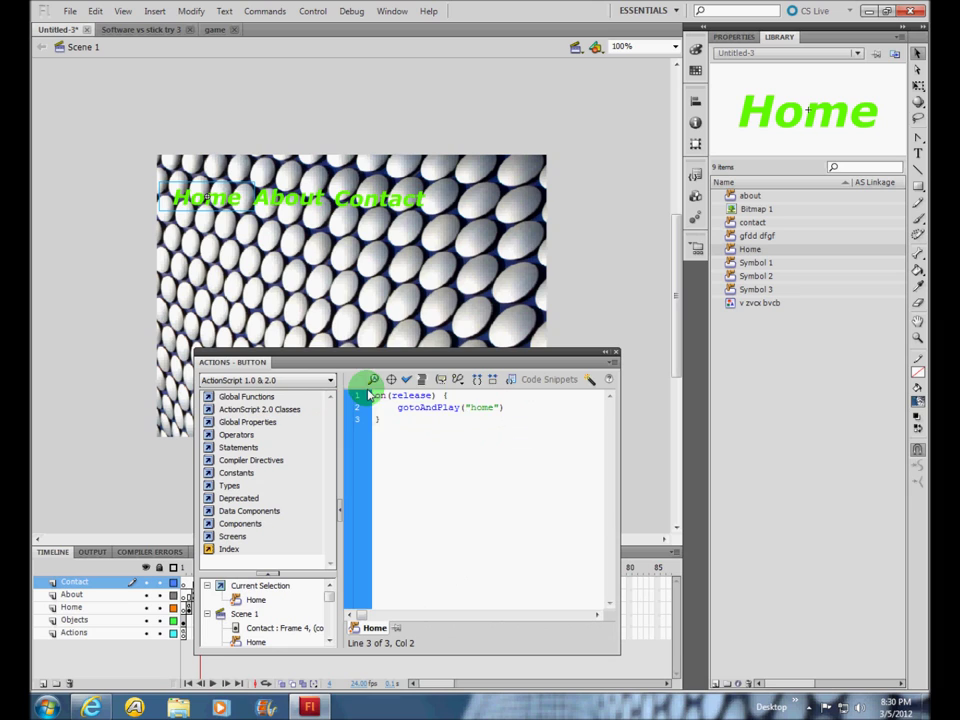
{"action": "left_click", "coordinate": [614, 353]}
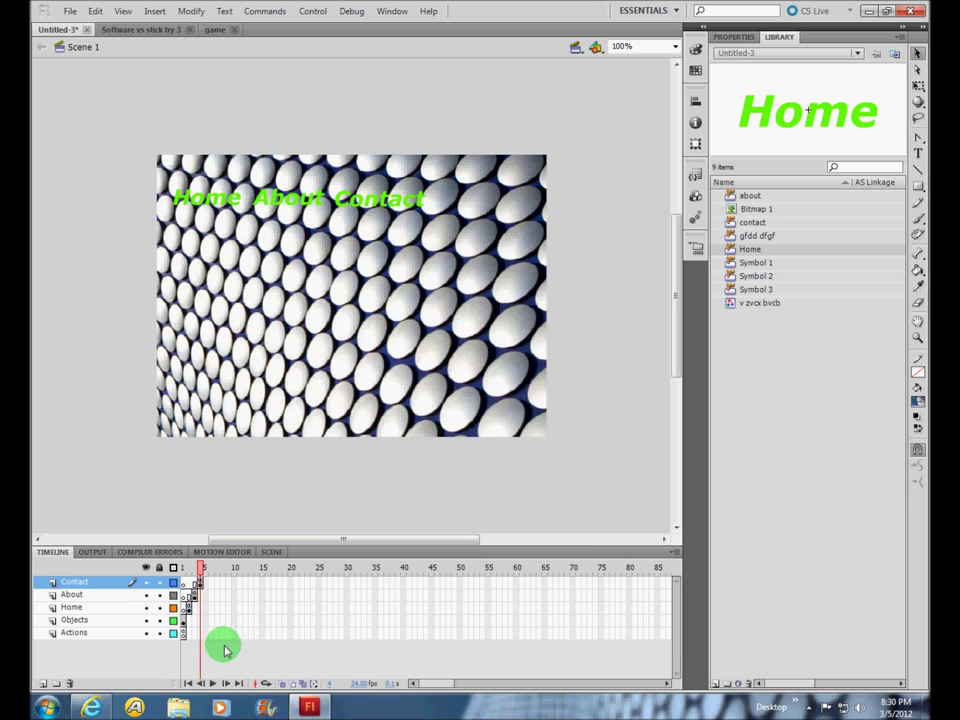
Step: Test the movie with its three buttons, close the preview and return to frame 2 of the timeline
{"action": "key", "text": "ctrl+Return"}
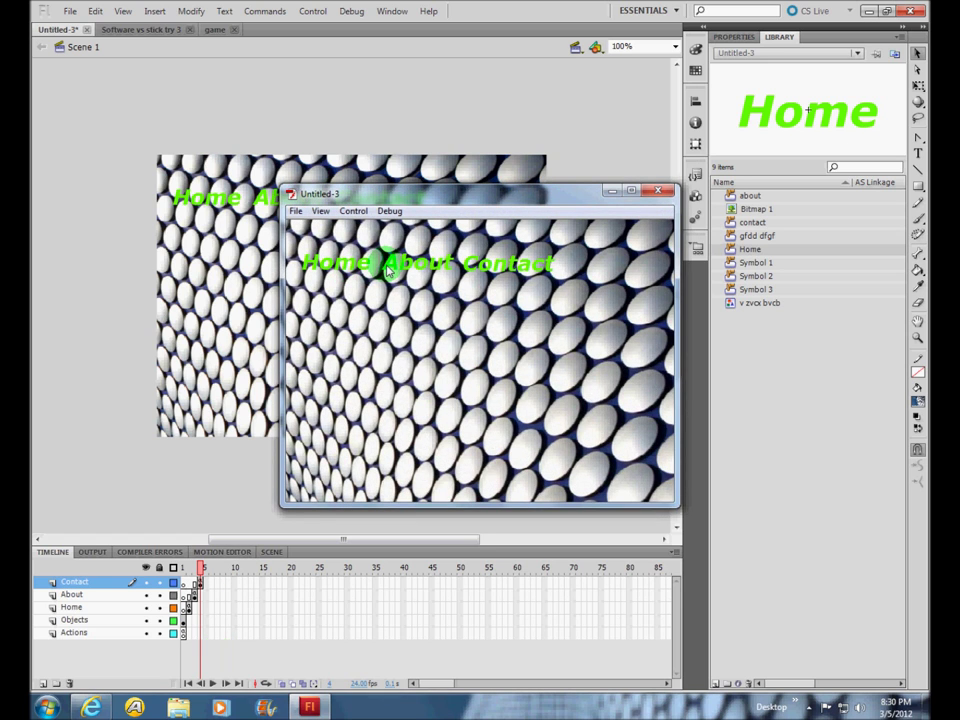
{"action": "left_click", "coordinate": [657, 190]}
{"action": "left_click_drag", "start_coordinate": [209, 572], "coordinate": [191, 570]}
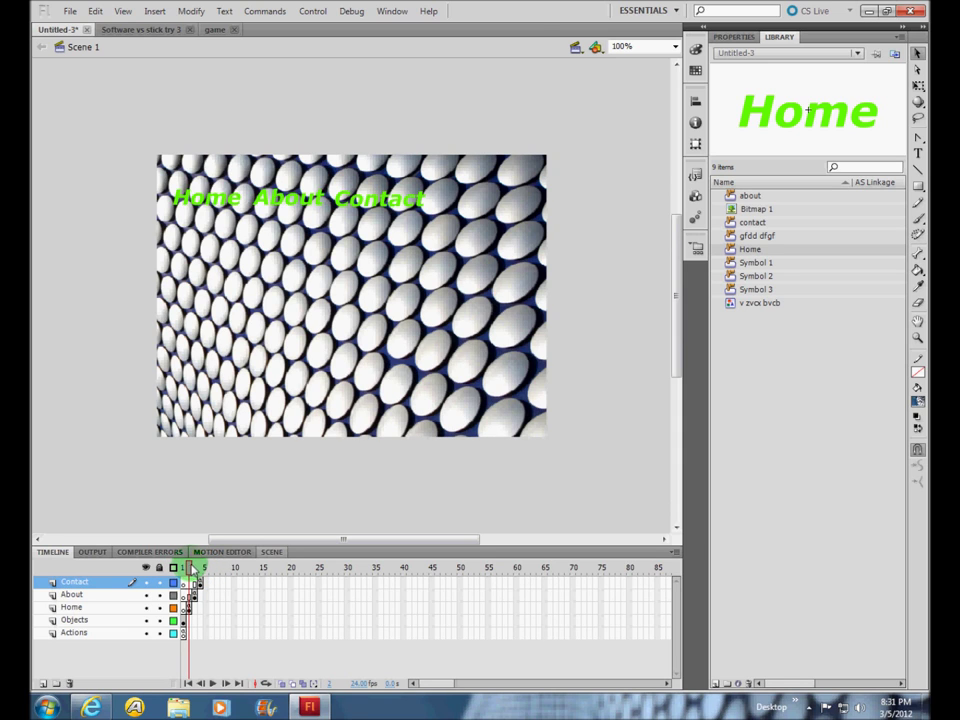
{"action": "left_click", "coordinate": [186, 568]}
{"action": "left_click_drag", "start_coordinate": [186, 568], "coordinate": [191, 568]}
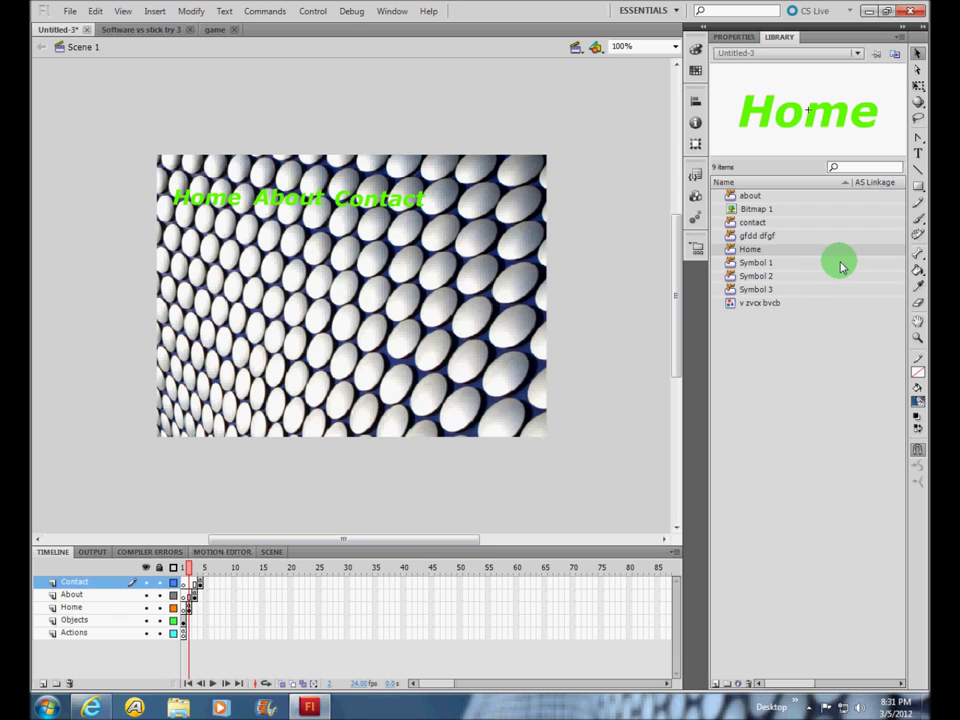
Step: Delete the gfdd dfgf symbol from the library and preview the v zvcx bvcb symbol and Bitmap 1
{"action": "left_click", "coordinate": [784, 236]}
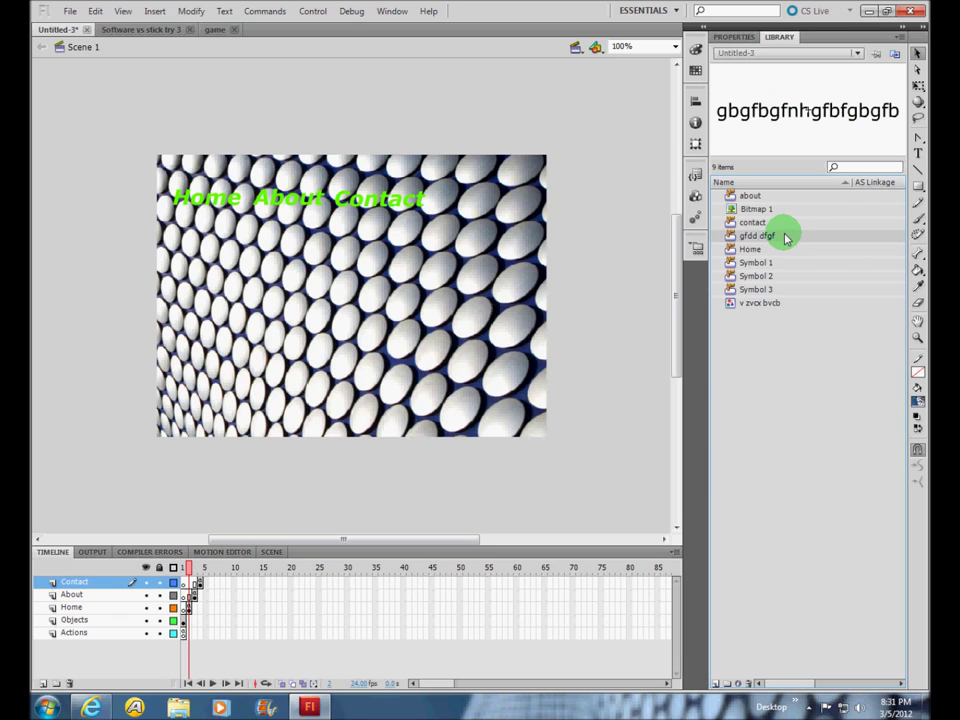
{"action": "right_click", "coordinate": [784, 236]}
{"action": "left_click", "coordinate": [802, 246]}
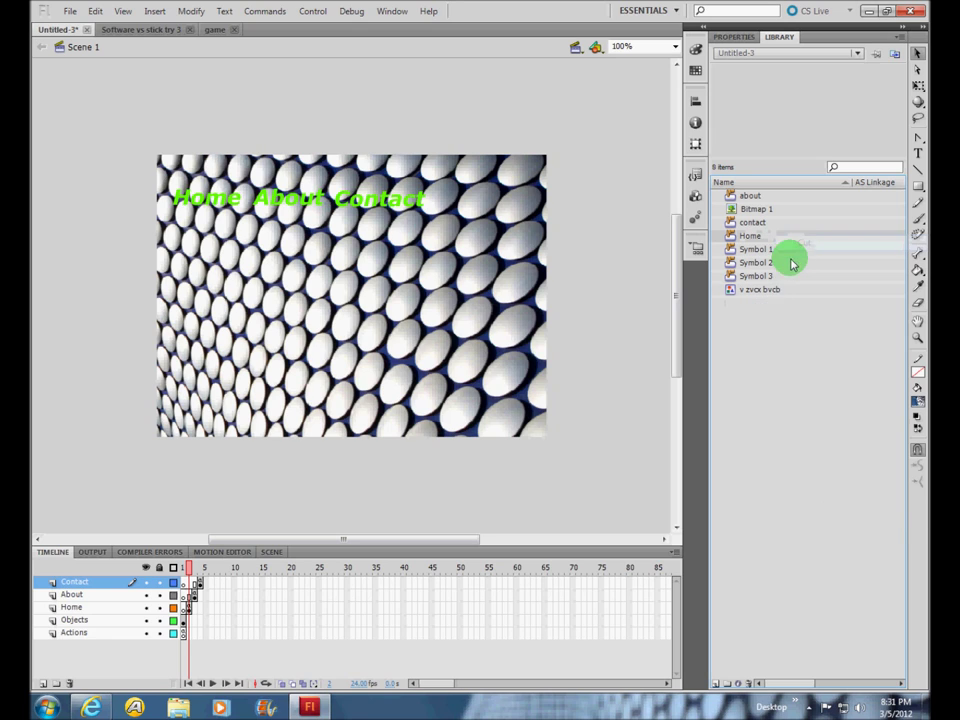
{"action": "left_click", "coordinate": [780, 290]}
{"action": "right_click", "coordinate": [783, 288]}
{"action": "key", "text": "Escape"}
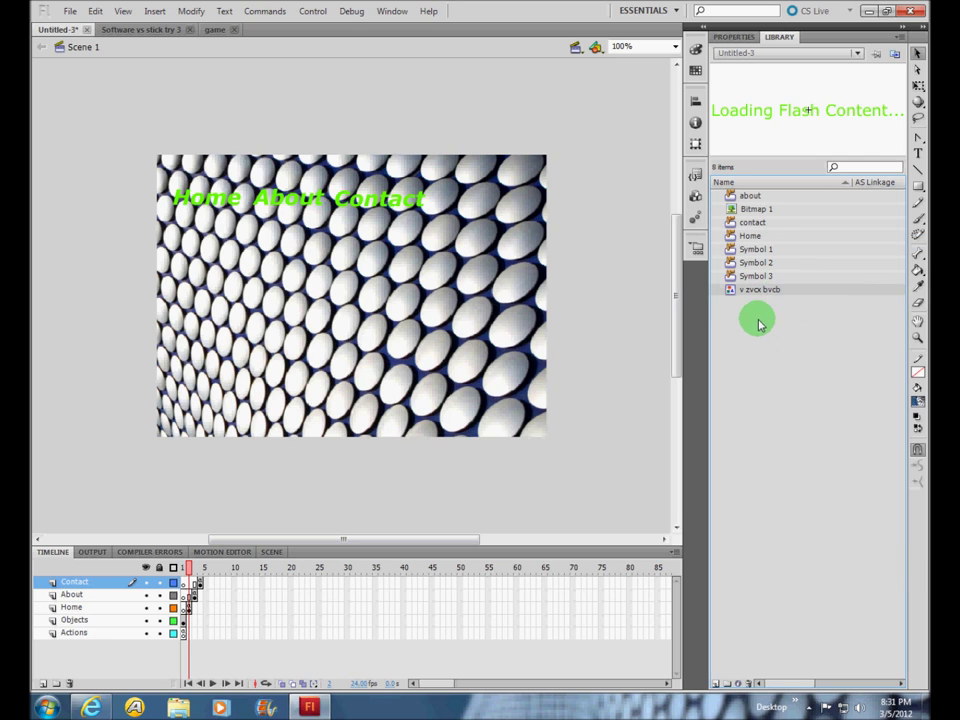
{"action": "left_click", "coordinate": [756, 208]}
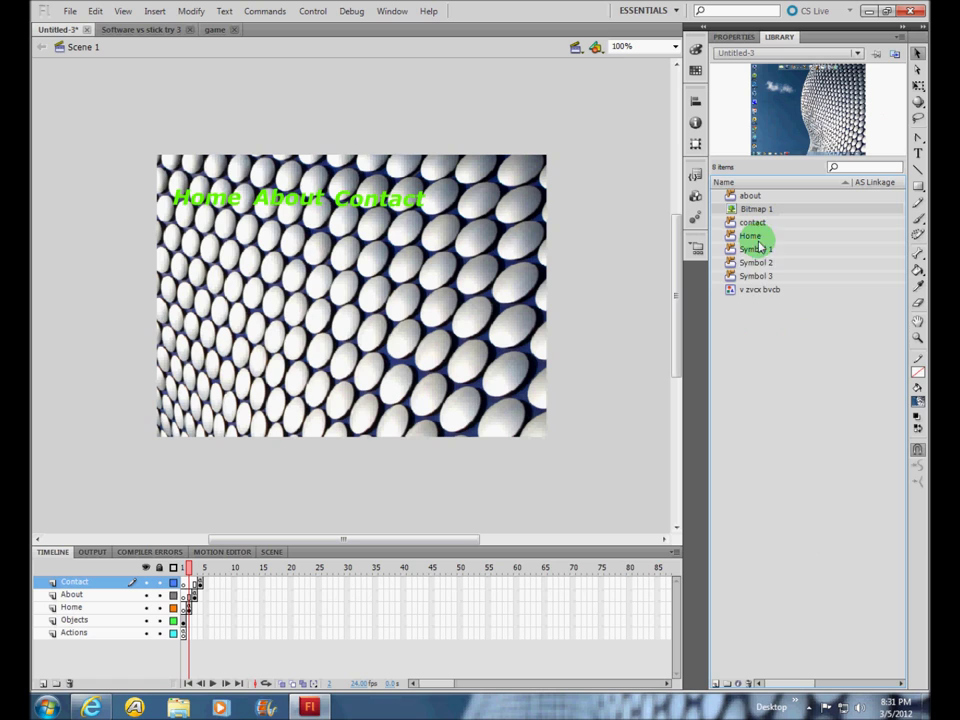
{"action": "left_click", "coordinate": [190, 570]}
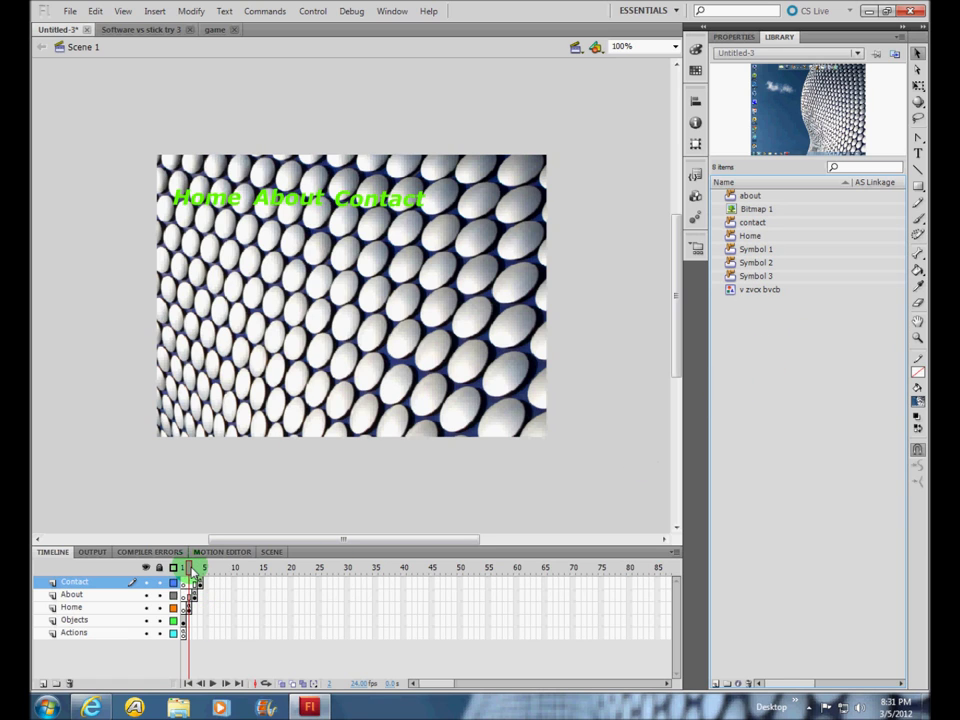
{"action": "left_click", "coordinate": [185, 572]}
{"action": "left_click_drag", "start_coordinate": [185, 572], "coordinate": [194, 570]}
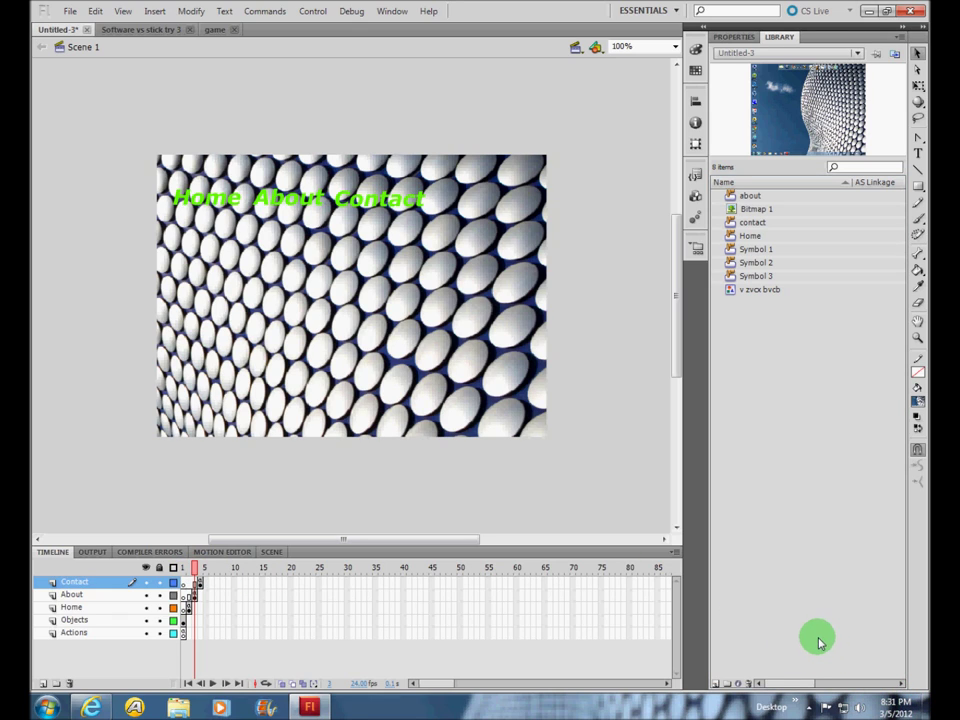
{"action": "left_click", "coordinate": [811, 709]}
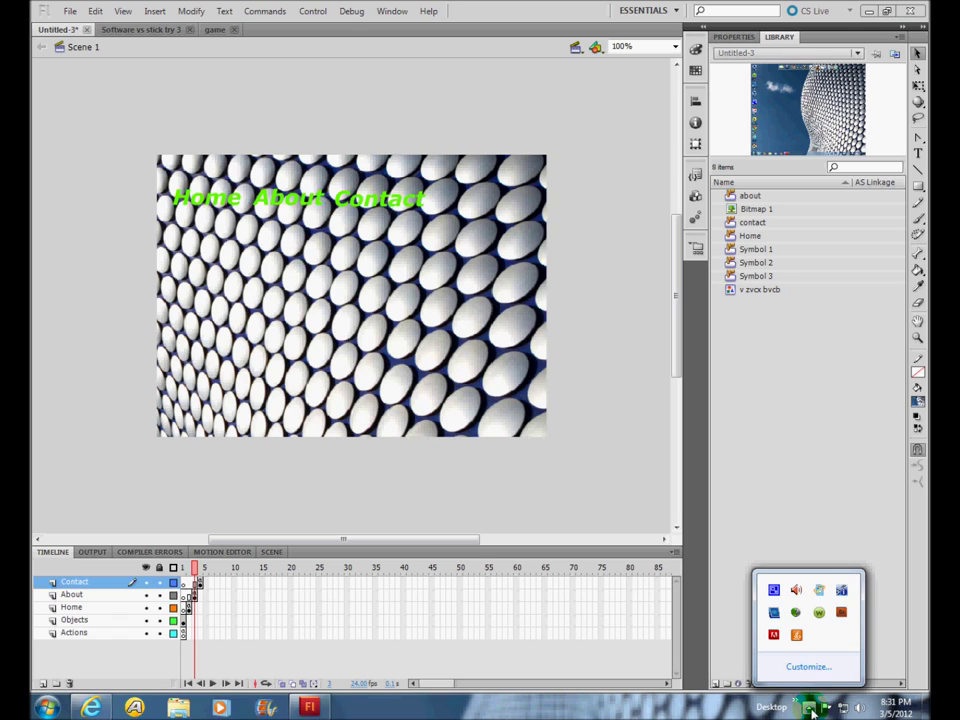
{"action": "right_click", "coordinate": [773, 590]}
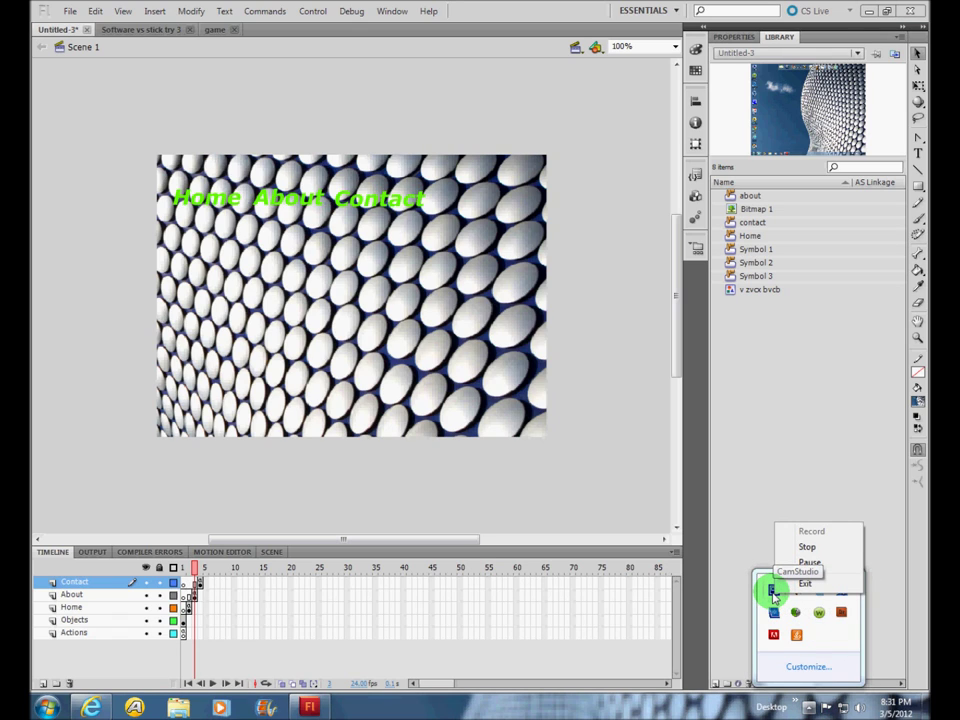